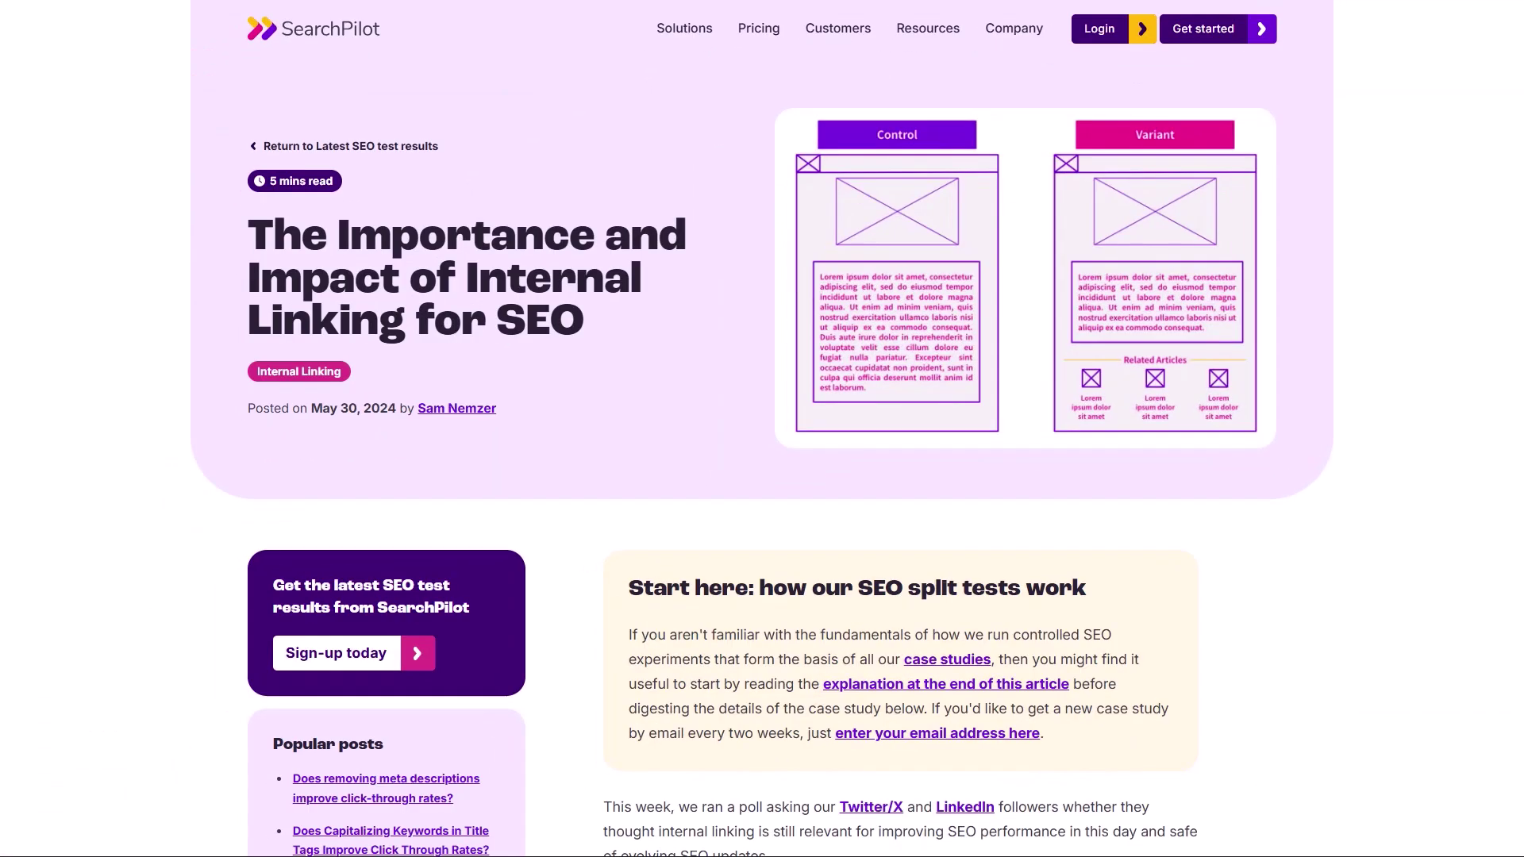
- Scroll the SearchPilot article down to the poll chart and the 'Why Internal Linking' section
{"action": "scroll", "coordinate": [1522, 353], "scroll_direction": "down", "scroll_amount": 10}
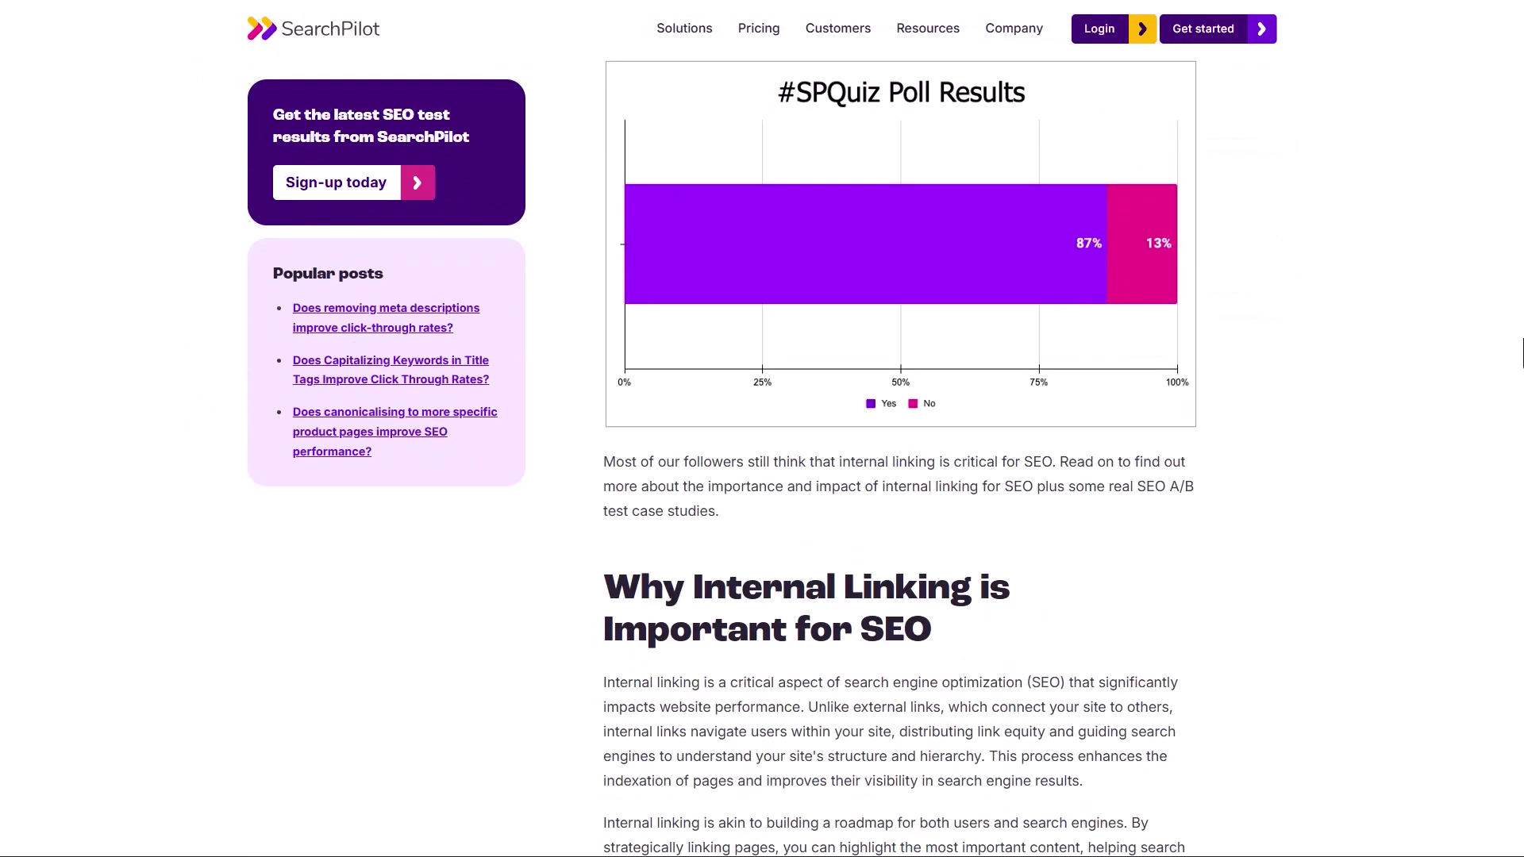
{"action": "scroll", "coordinate": [1522, 353], "scroll_direction": "down", "scroll_amount": 2}
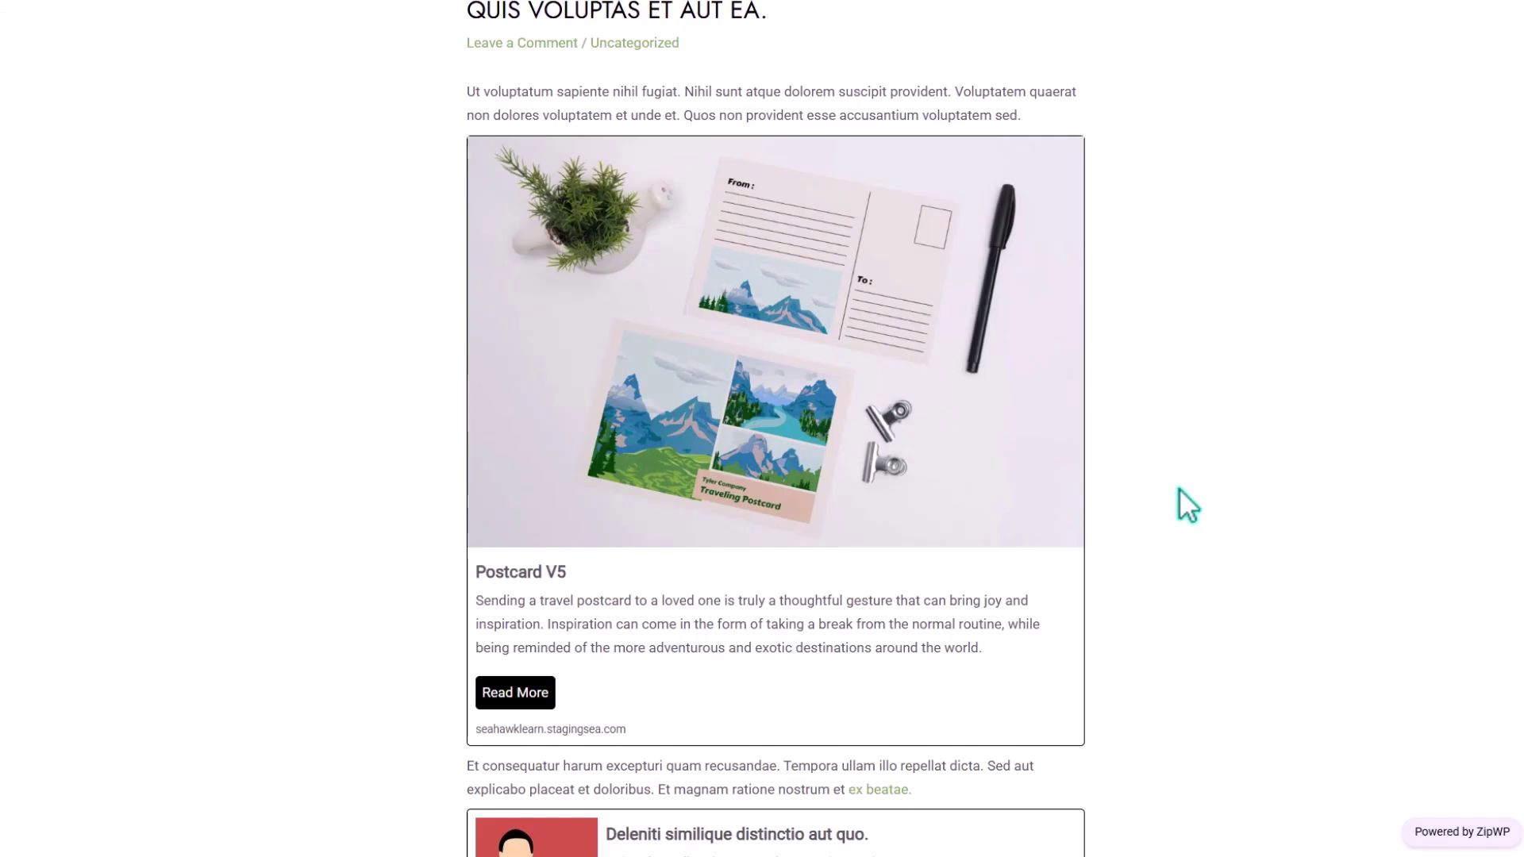
- Scroll further through the demo post's link preview cards
{"action": "scroll", "coordinate": [873, 600], "scroll_direction": "down", "scroll_amount": 6}
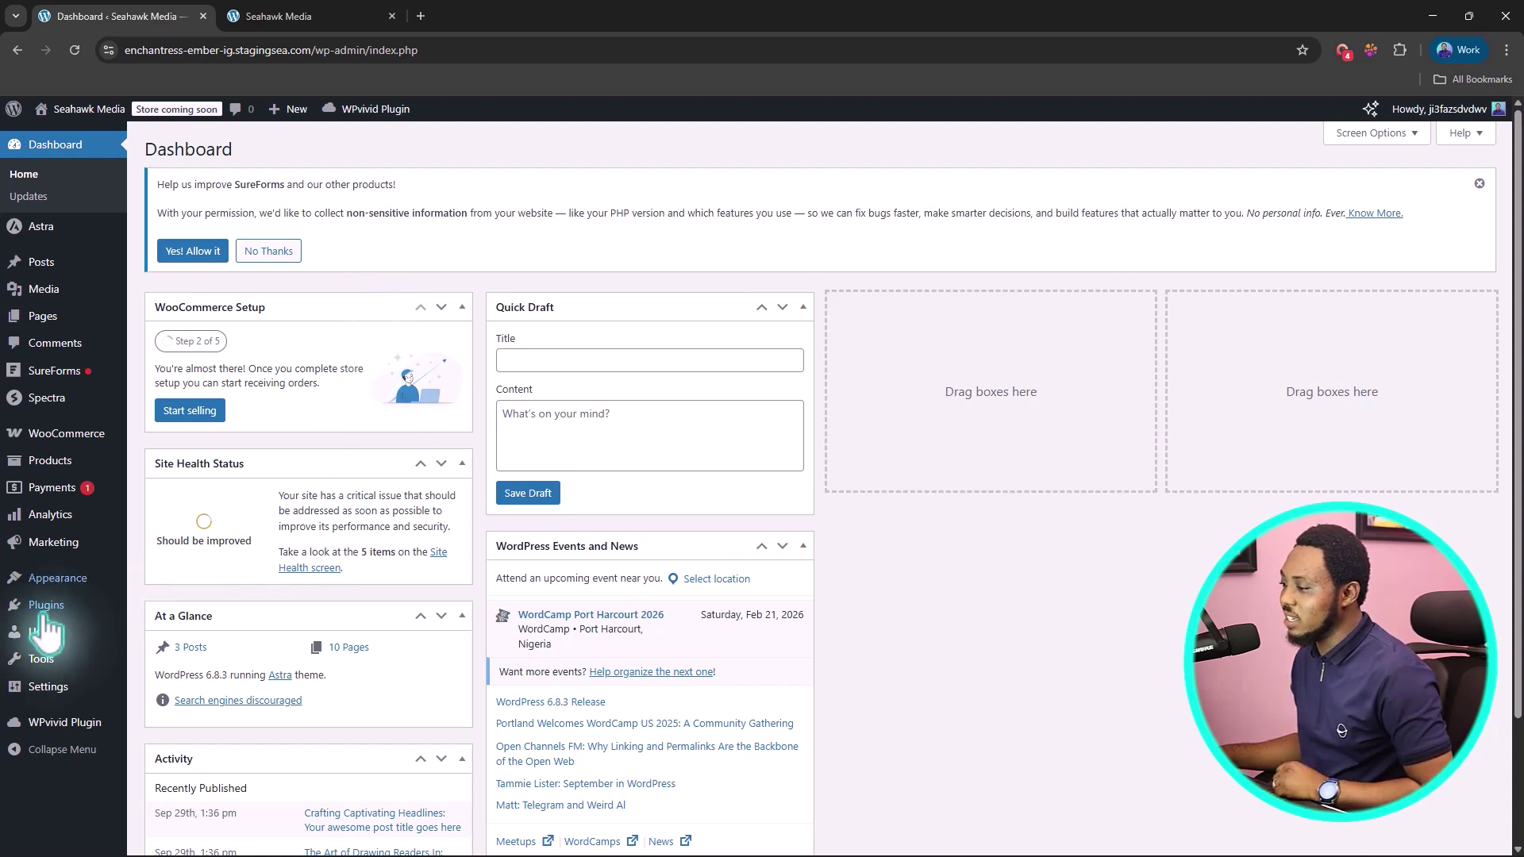
- Search Add Plugin for 'visual link preview' and install the Visual Link Preview plugin
{"action": "mouse_move", "coordinate": [72, 607]}
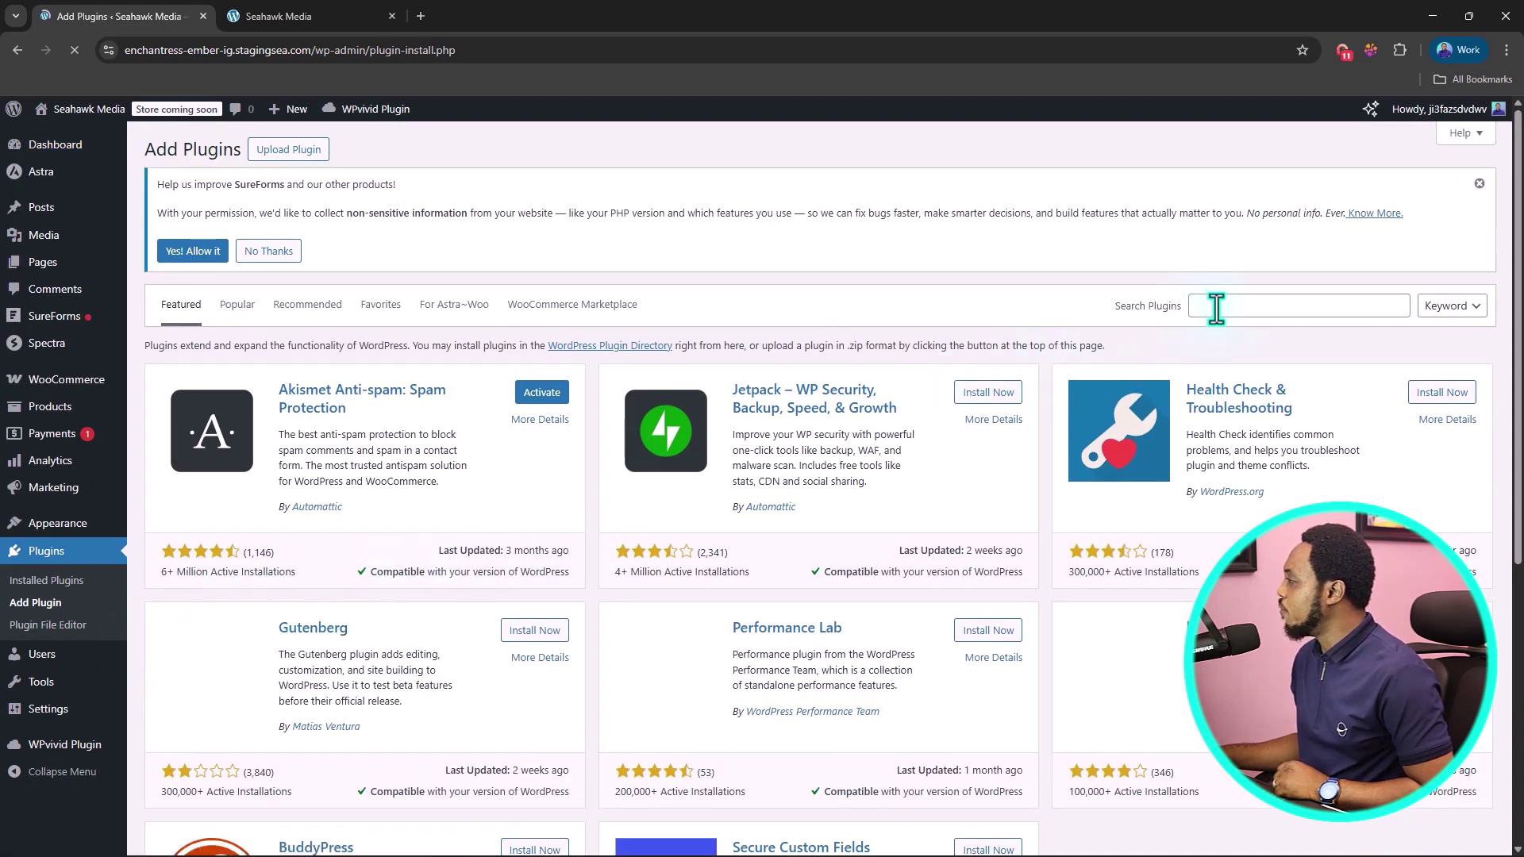
{"action": "left_click", "coordinate": [1215, 309]}
{"action": "type", "text": "visual link preview"}
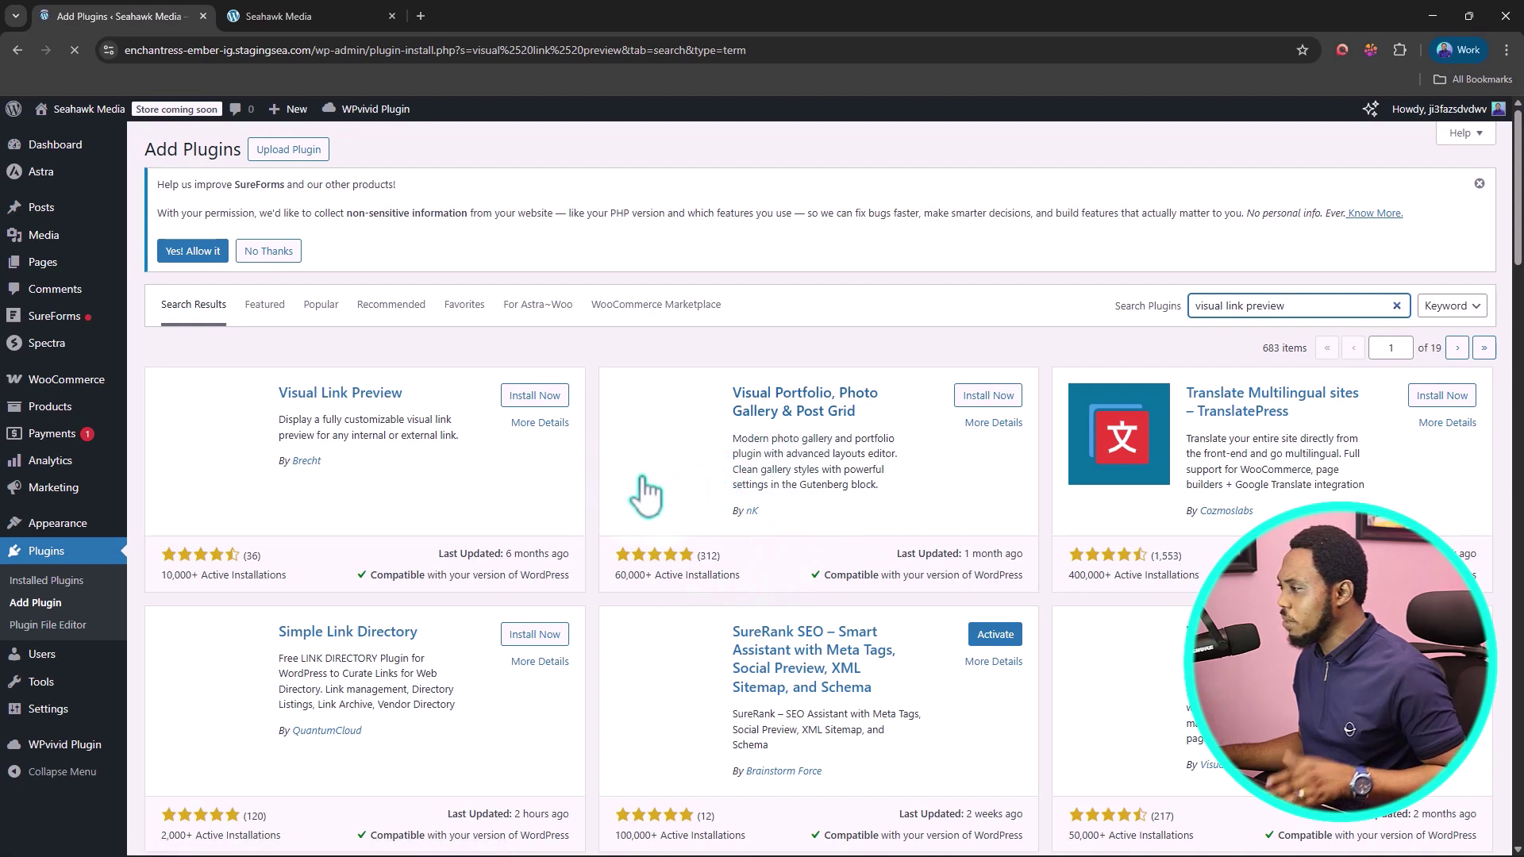
{"action": "left_click", "coordinate": [530, 401]}
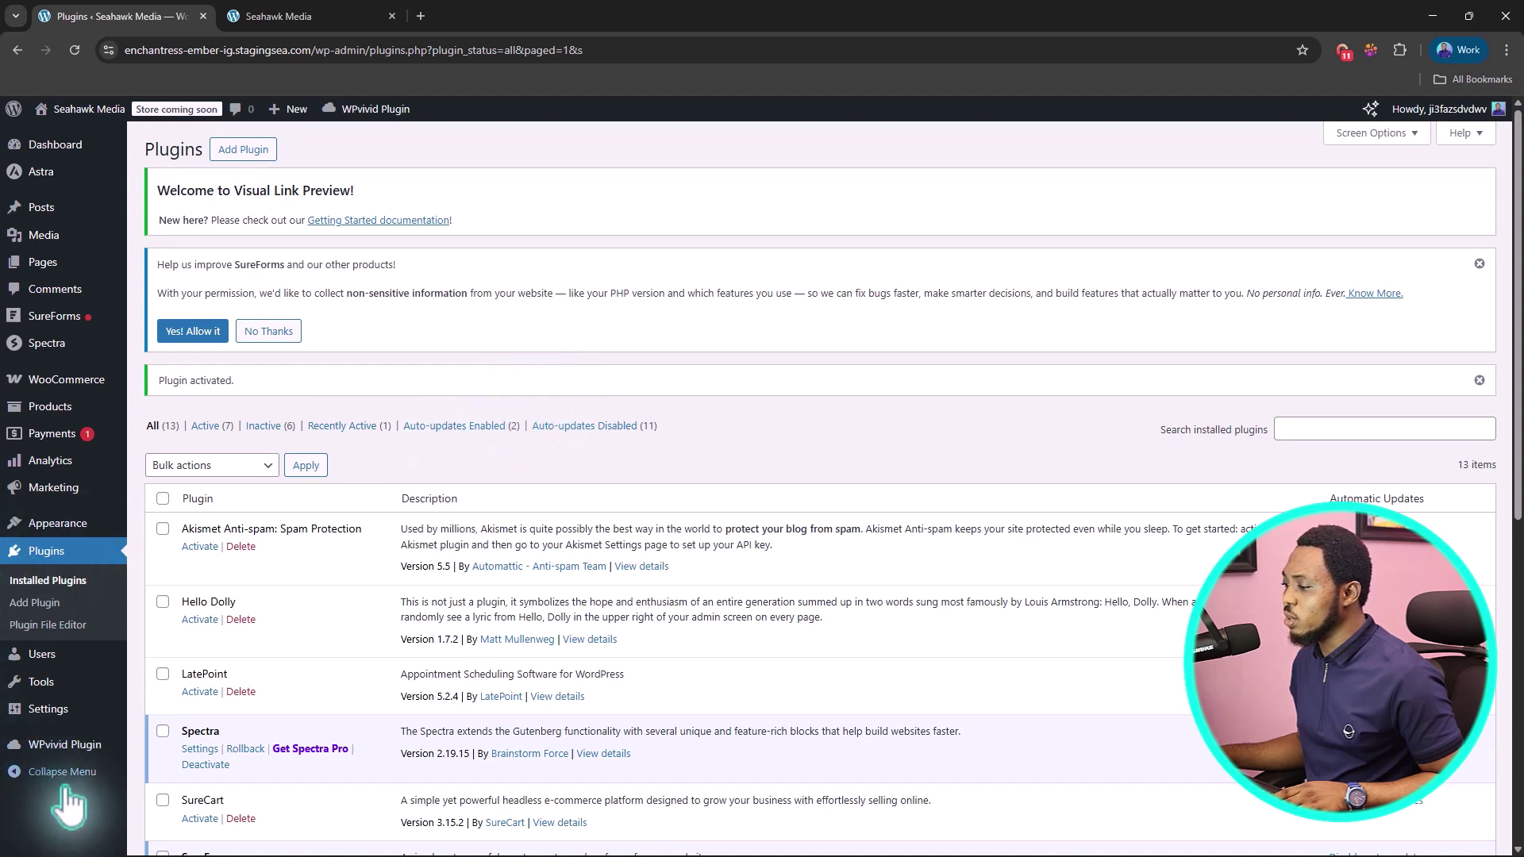
- Open Posts > All Posts in a new tab
{"action": "mouse_move", "coordinate": [48, 709]}
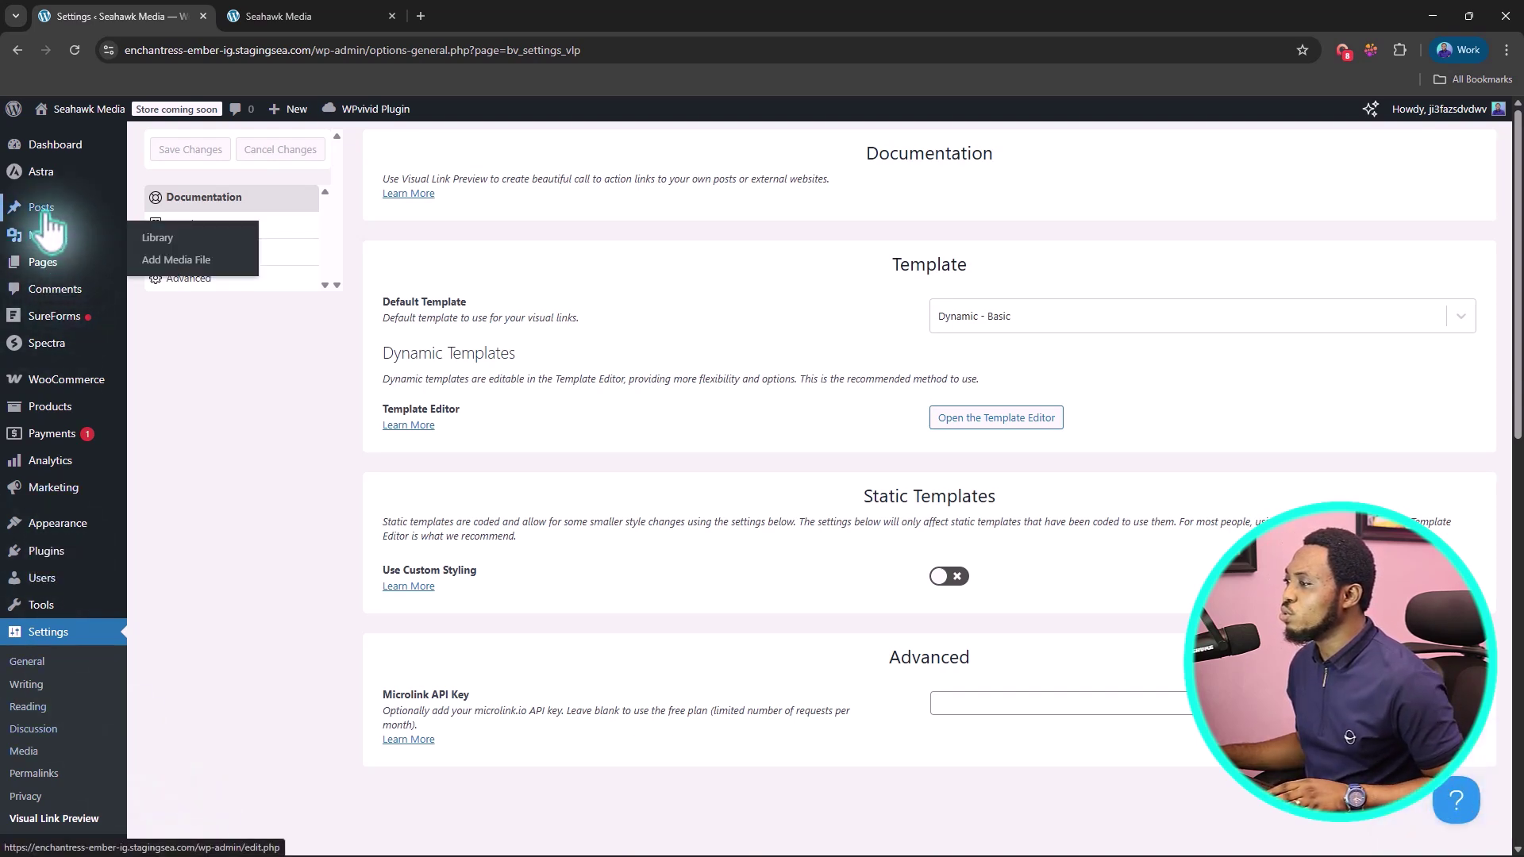
{"action": "mouse_move", "coordinate": [36, 205]}
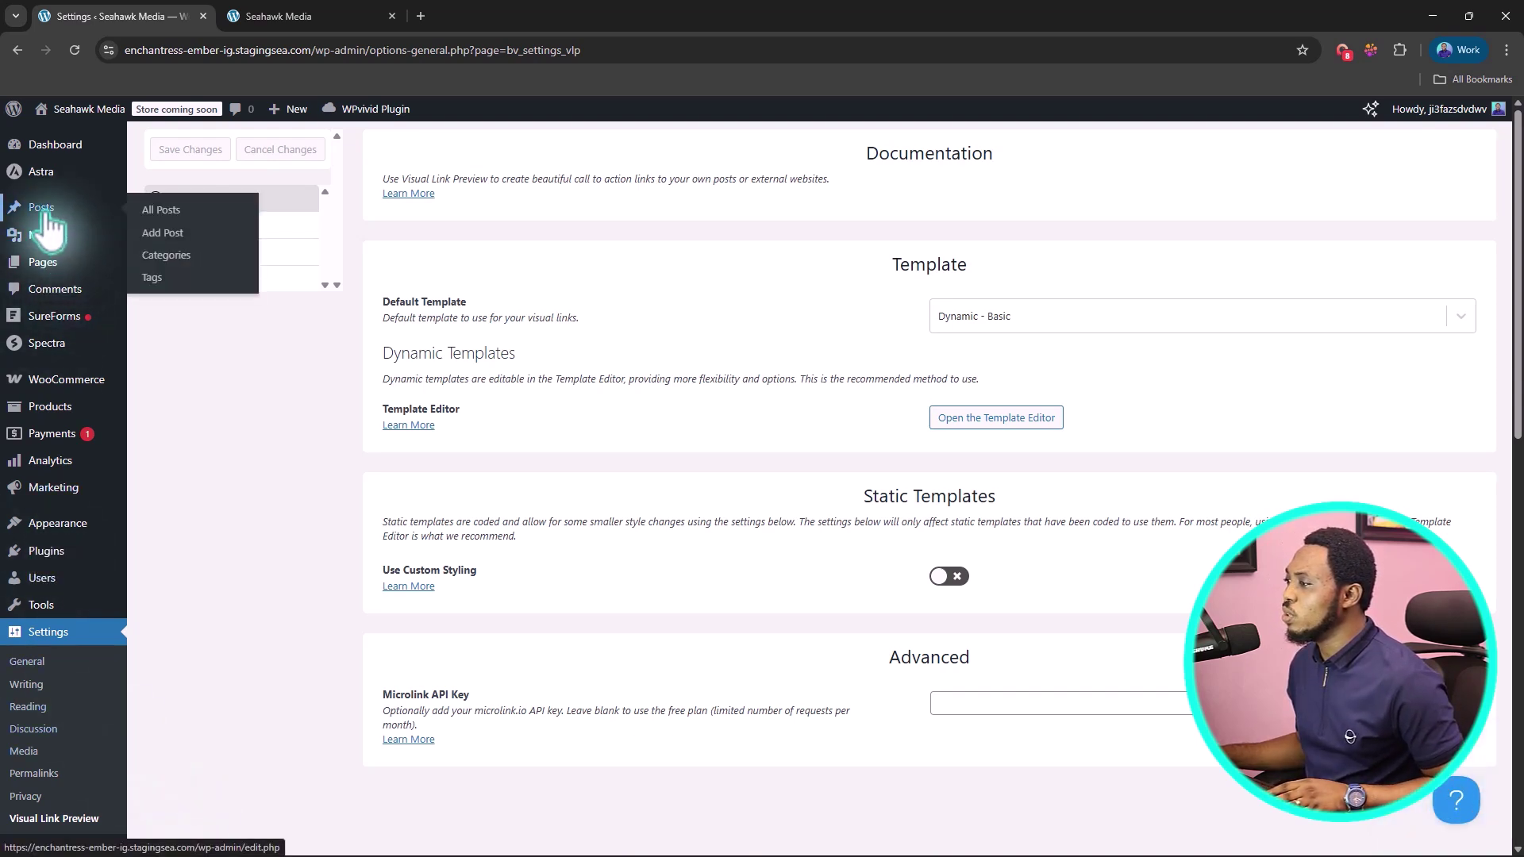
{"action": "right_click", "coordinate": [162, 212]}
{"action": "left_click", "coordinate": [201, 224]}
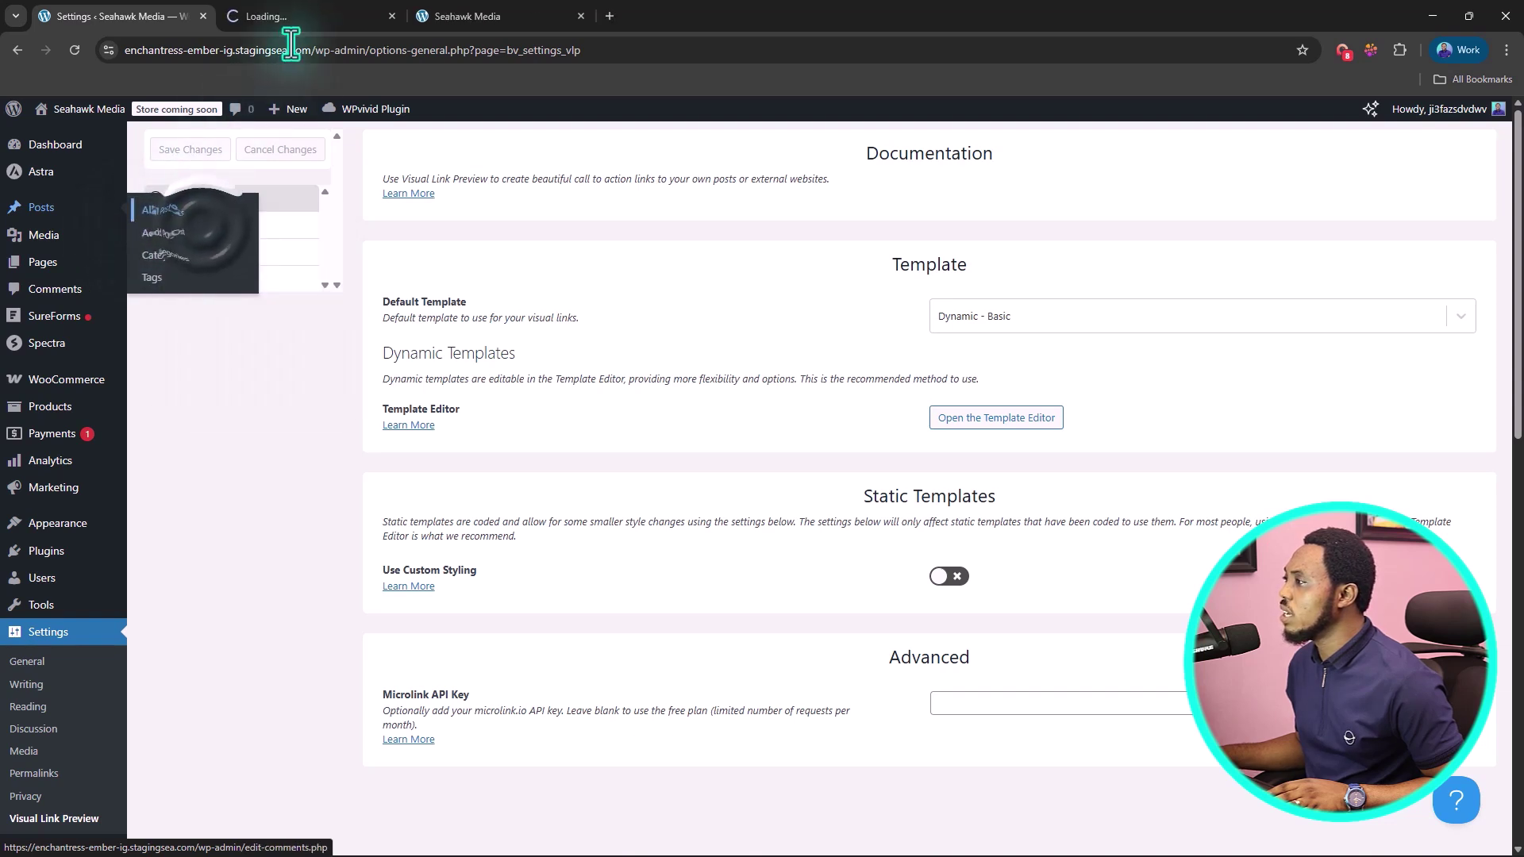
{"action": "left_click", "coordinate": [308, 16]}
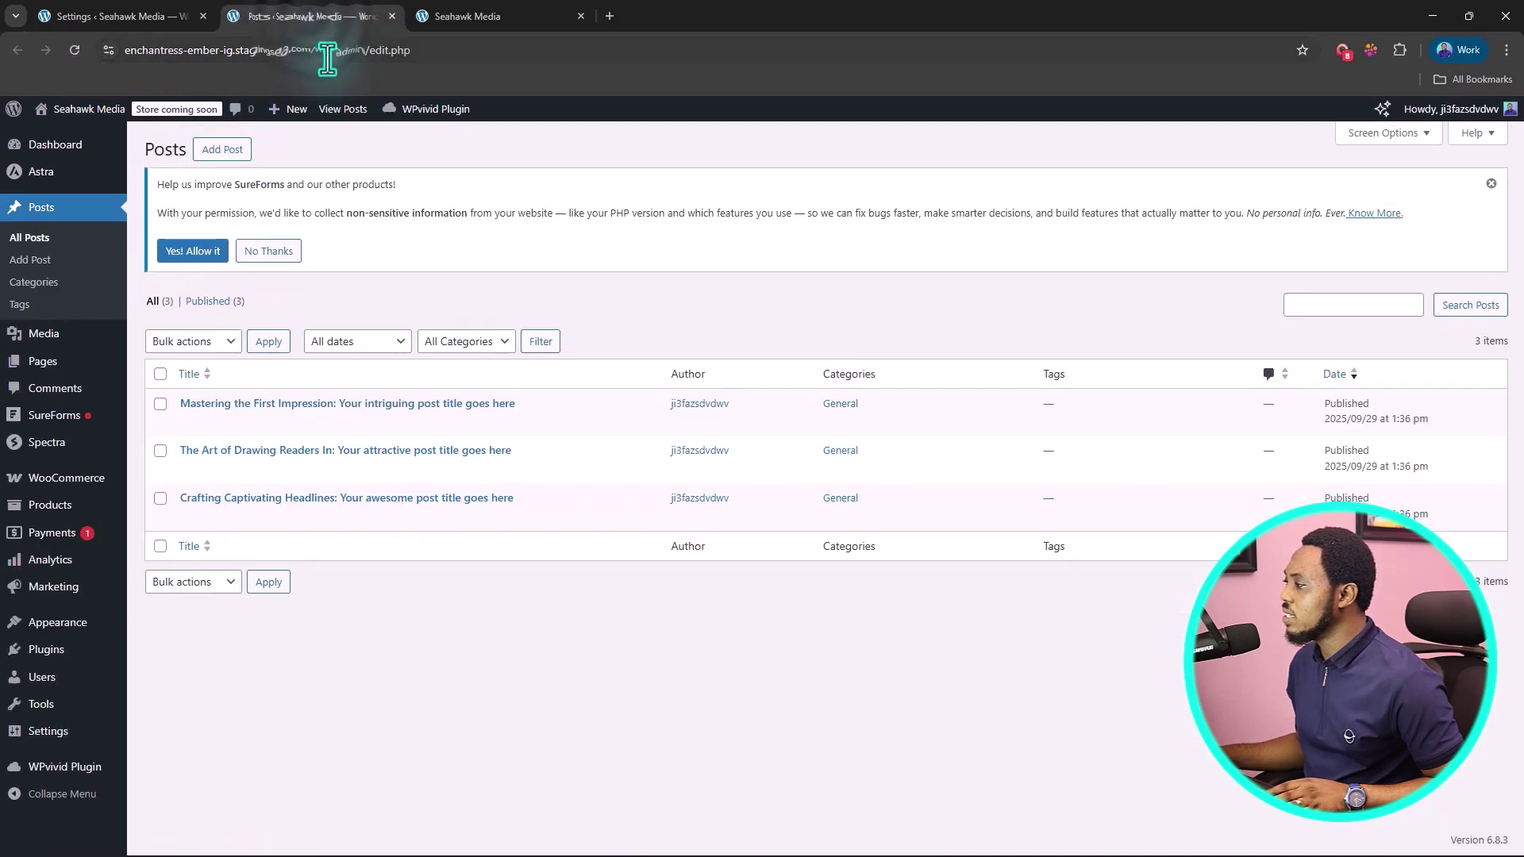
- Check the site's live Blog page and scroll through its posts
{"action": "left_click", "coordinate": [485, 18]}
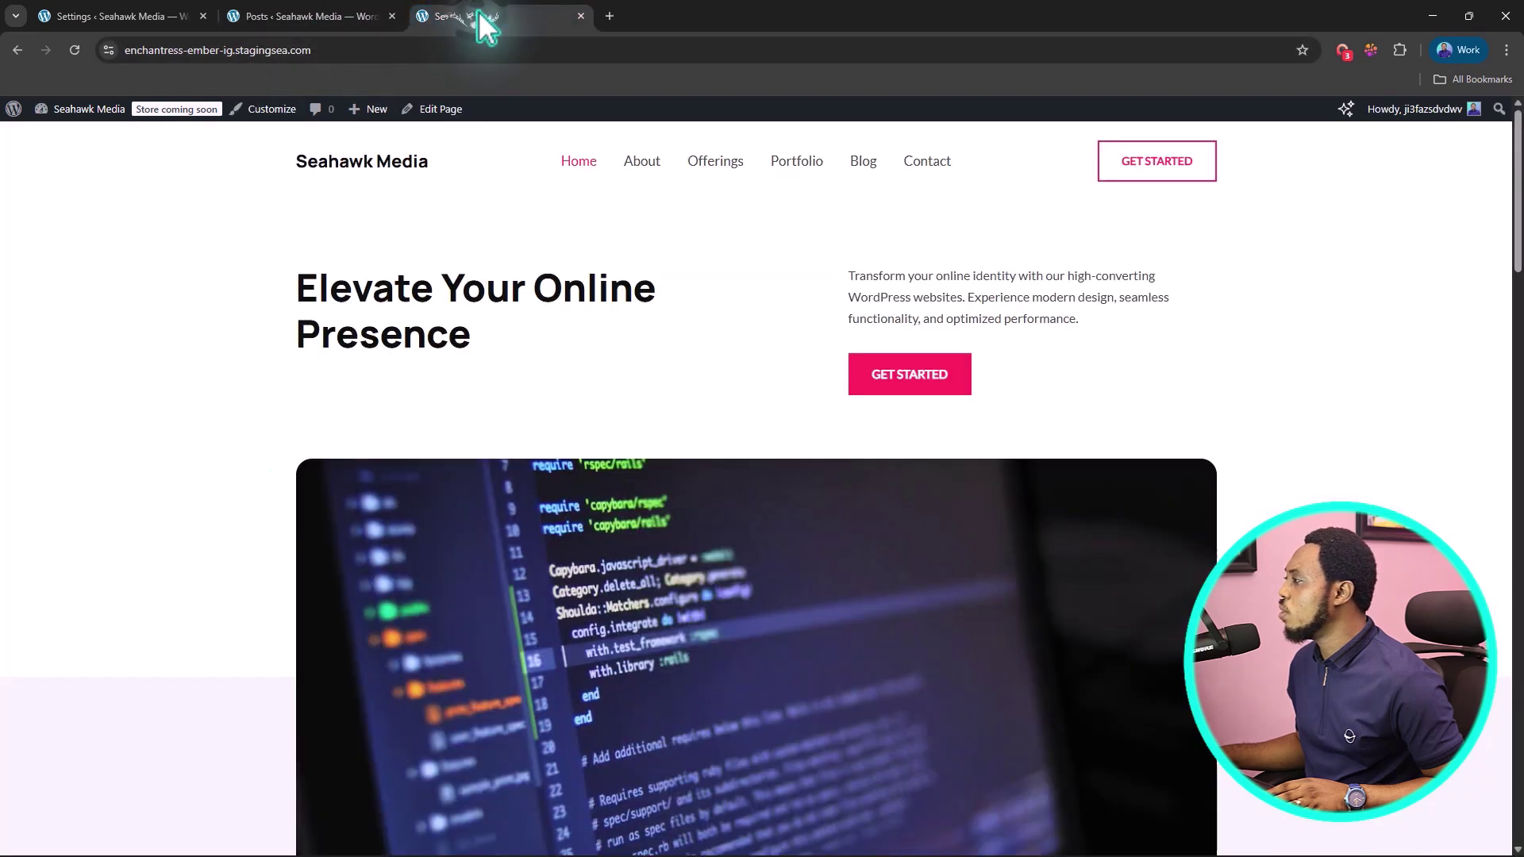
{"action": "left_click", "coordinate": [865, 163]}
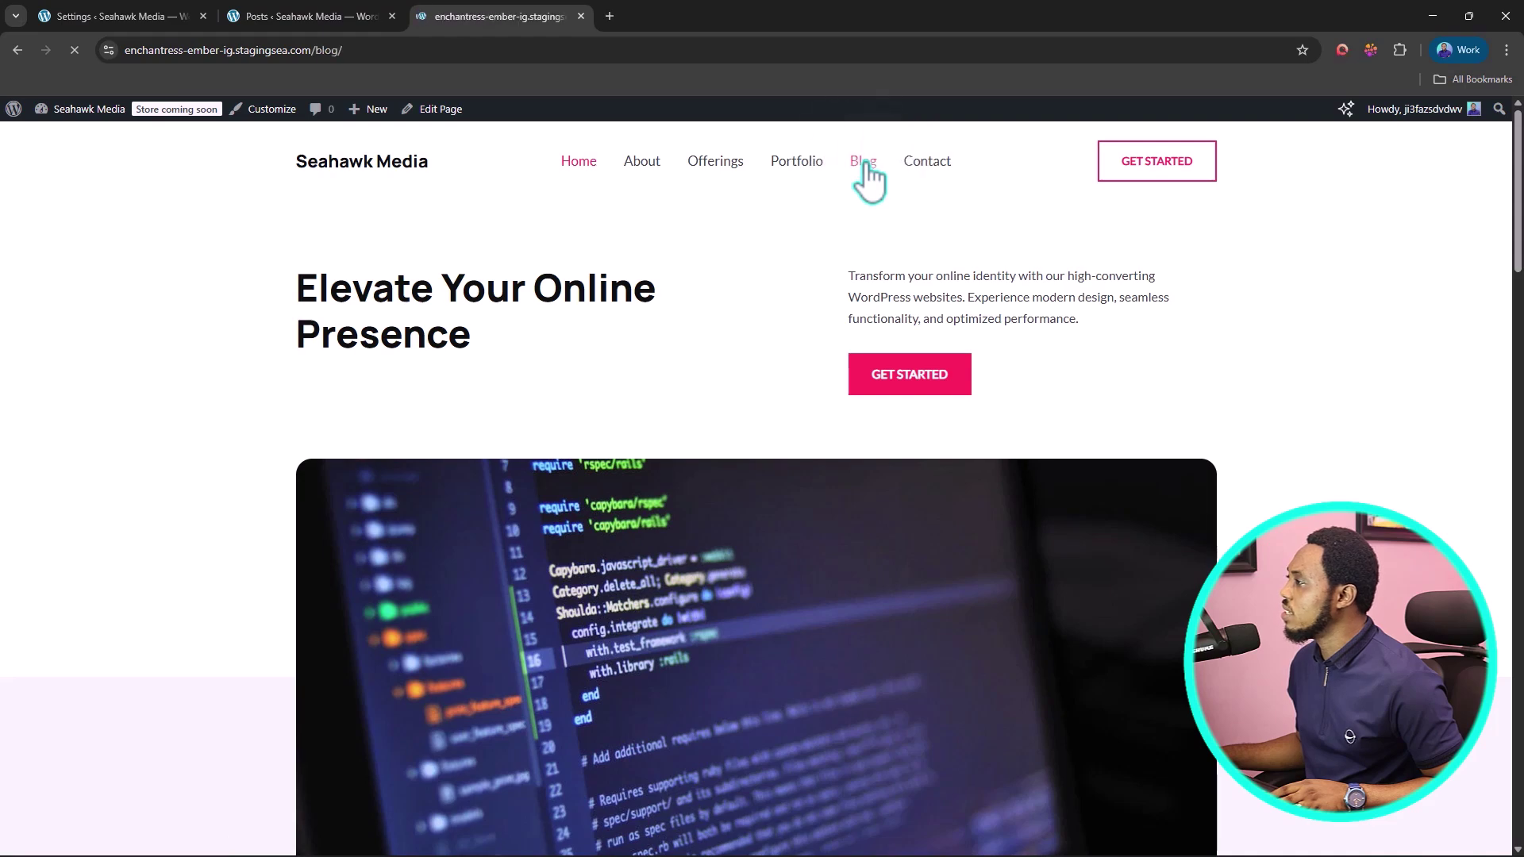
{"action": "scroll", "coordinate": [330, 464], "scroll_direction": "down", "scroll_amount": 4}
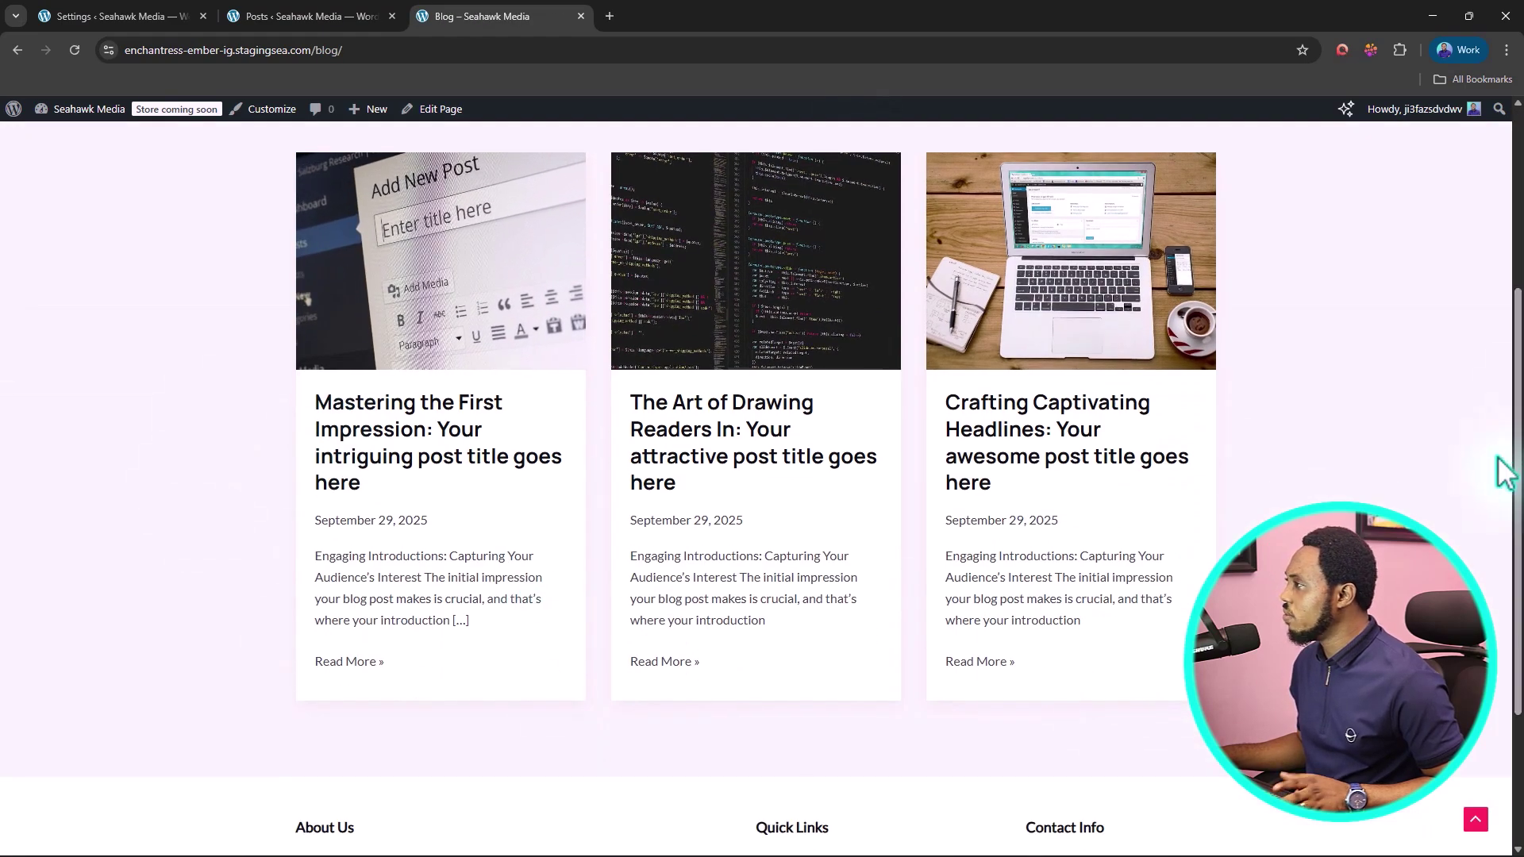
- Open the first post, 'Mastering the First Impression', in the editor in a new tab
{"action": "left_click", "coordinate": [330, 15]}
{"action": "mouse_move", "coordinate": [274, 421]}
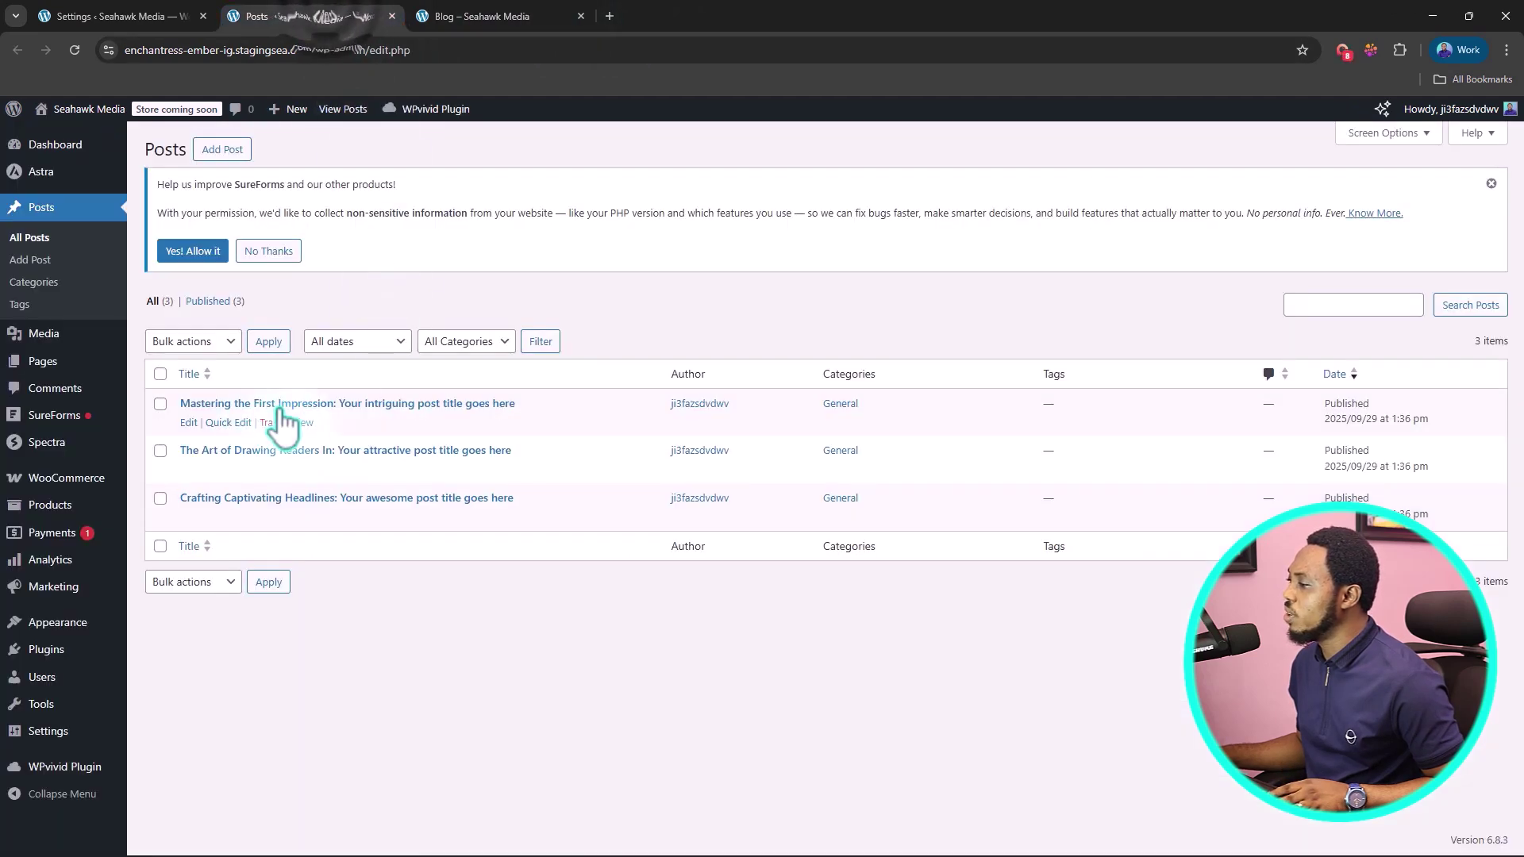
{"action": "right_click", "coordinate": [189, 435]}
{"action": "left_click", "coordinate": [232, 440]}
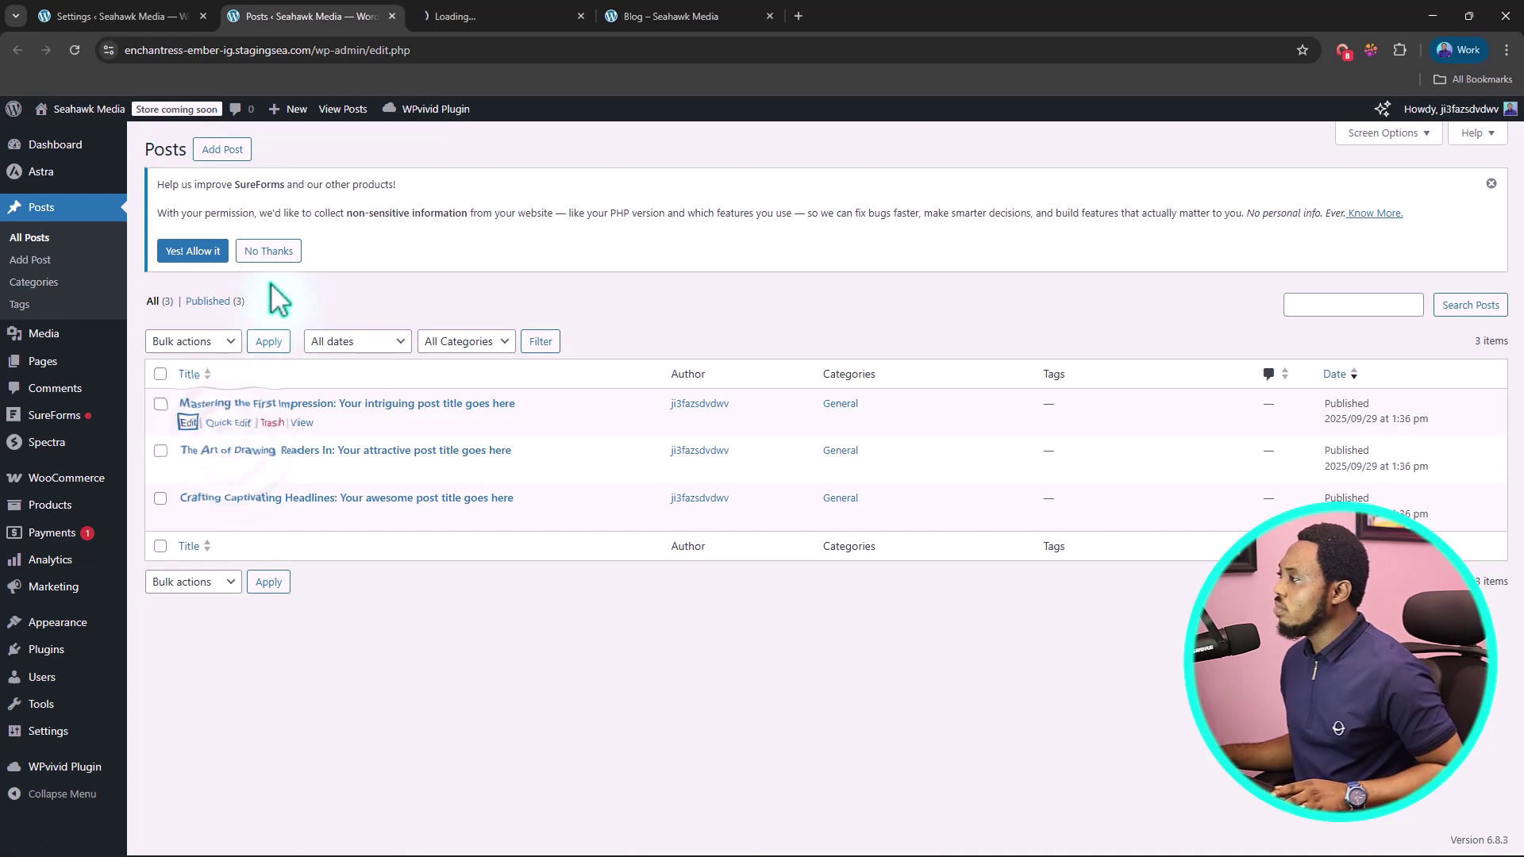
- Open the block inserter above the 'Crafting Informative and Cohesive Body Content' heading and search 'visua'
{"action": "left_click", "coordinate": [528, 16]}
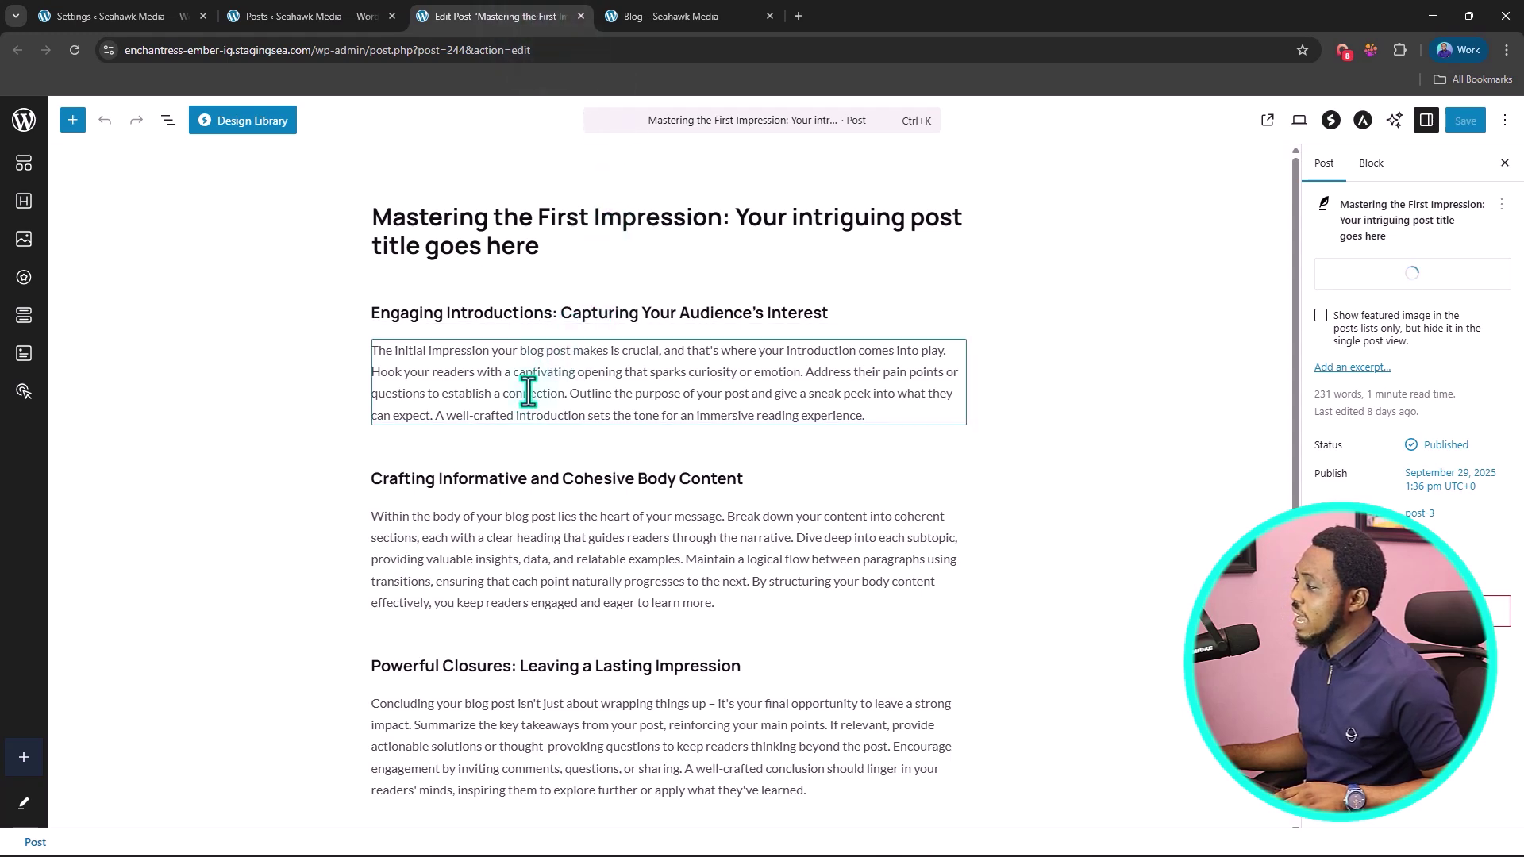
{"action": "left_click_drag", "start_coordinate": [873, 418], "coordinate": [760, 416]}
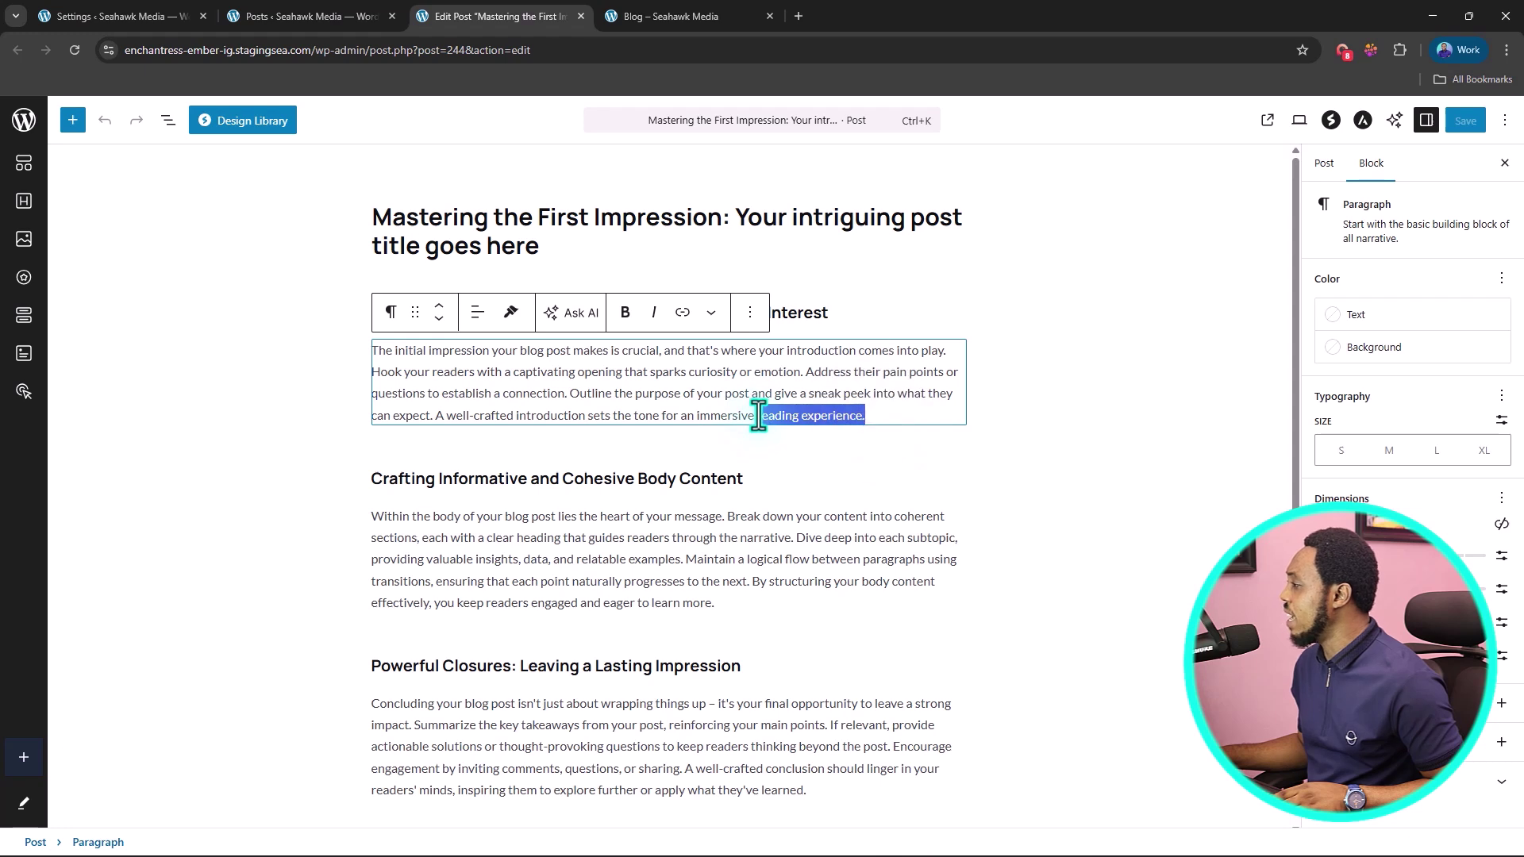
{"action": "left_click", "coordinate": [682, 312]}
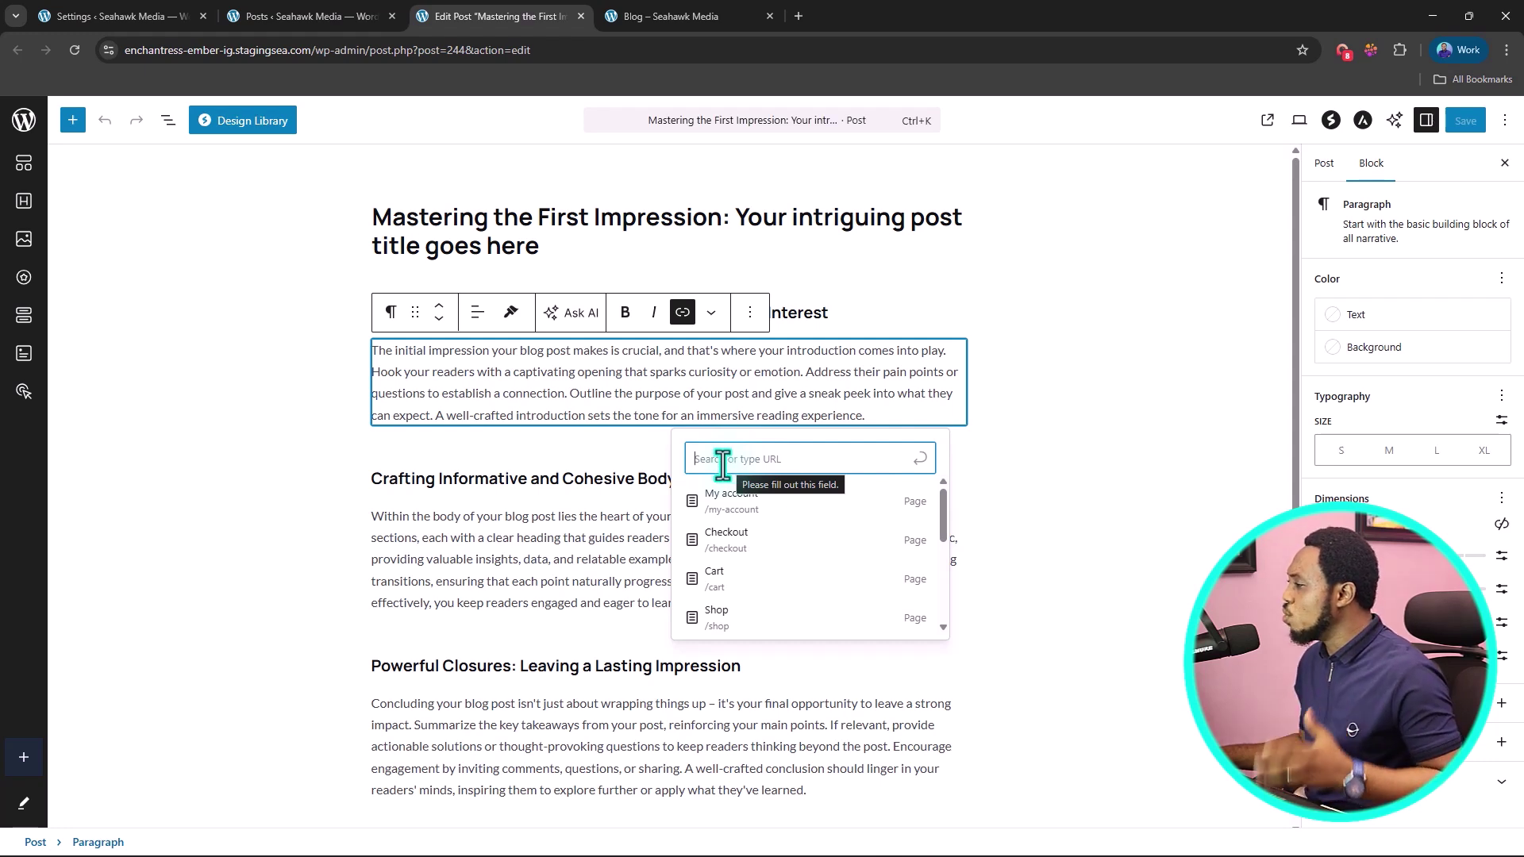
{"action": "left_click", "coordinate": [608, 448]}
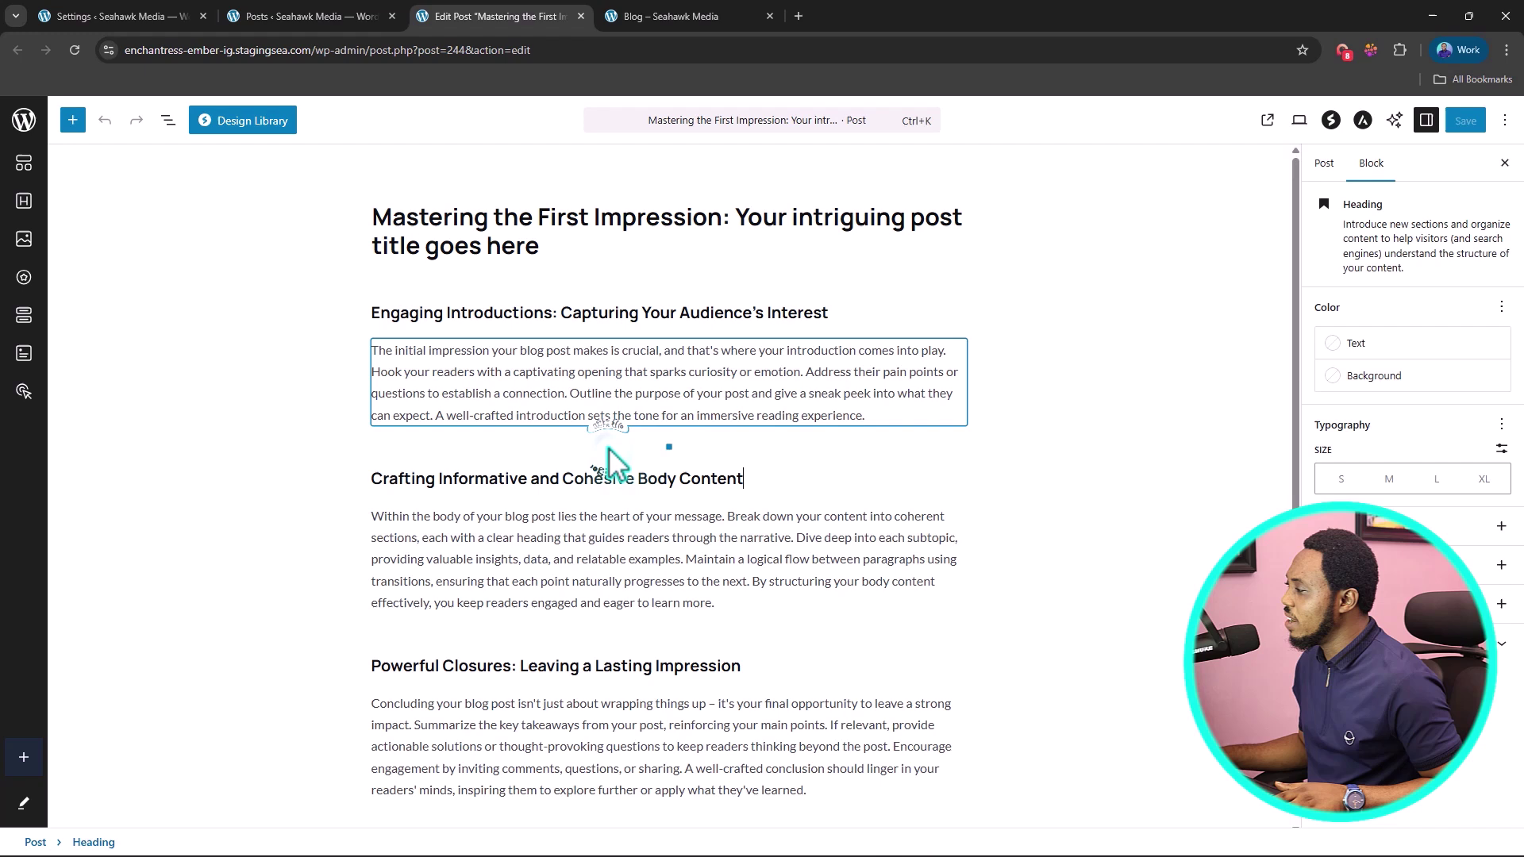
{"action": "left_click", "coordinate": [668, 448]}
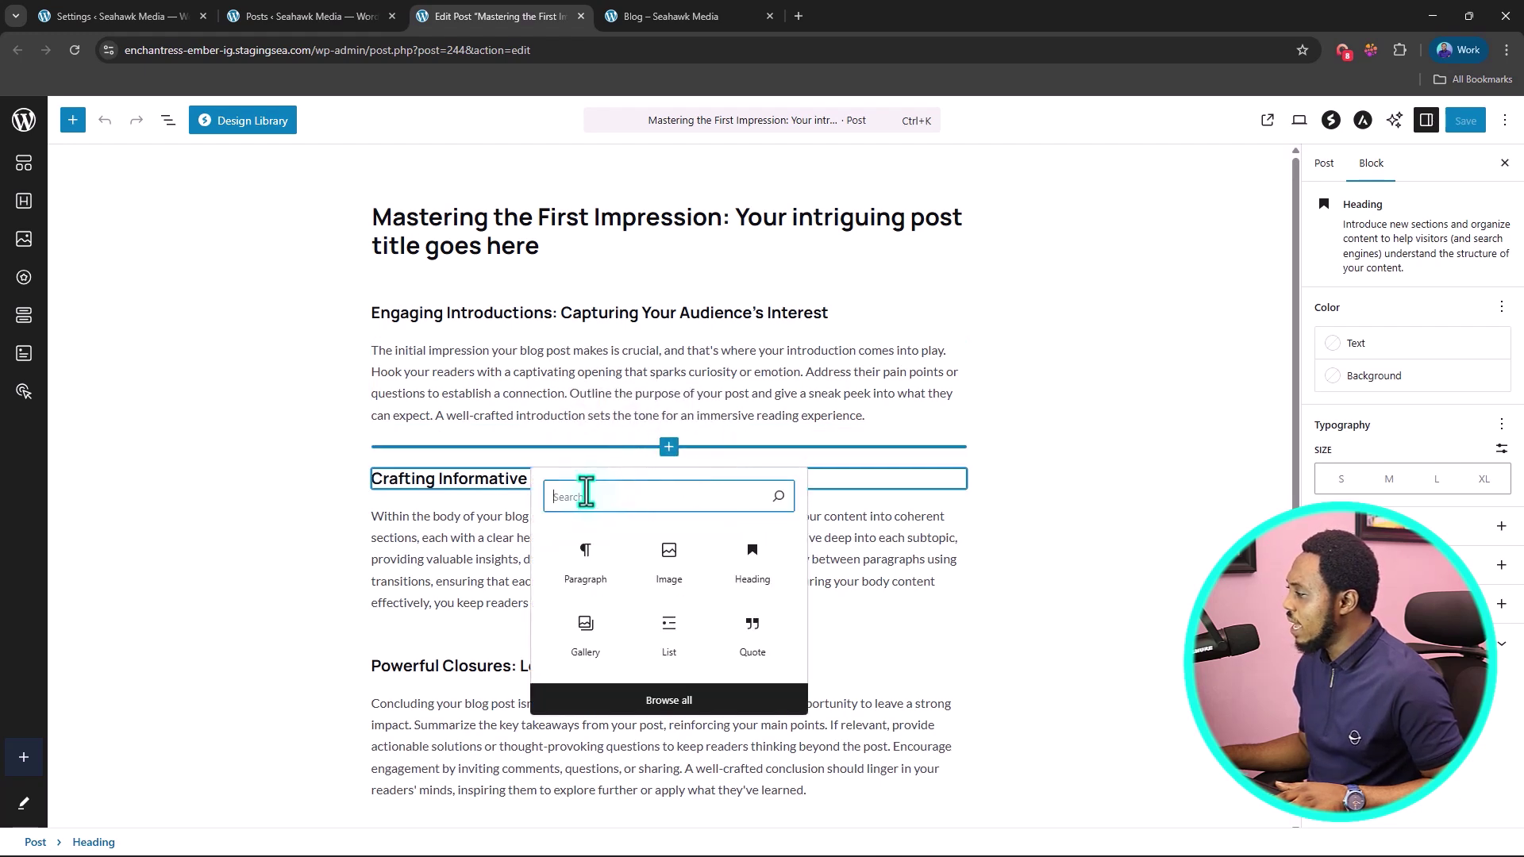
{"action": "type", "text": "visua"}
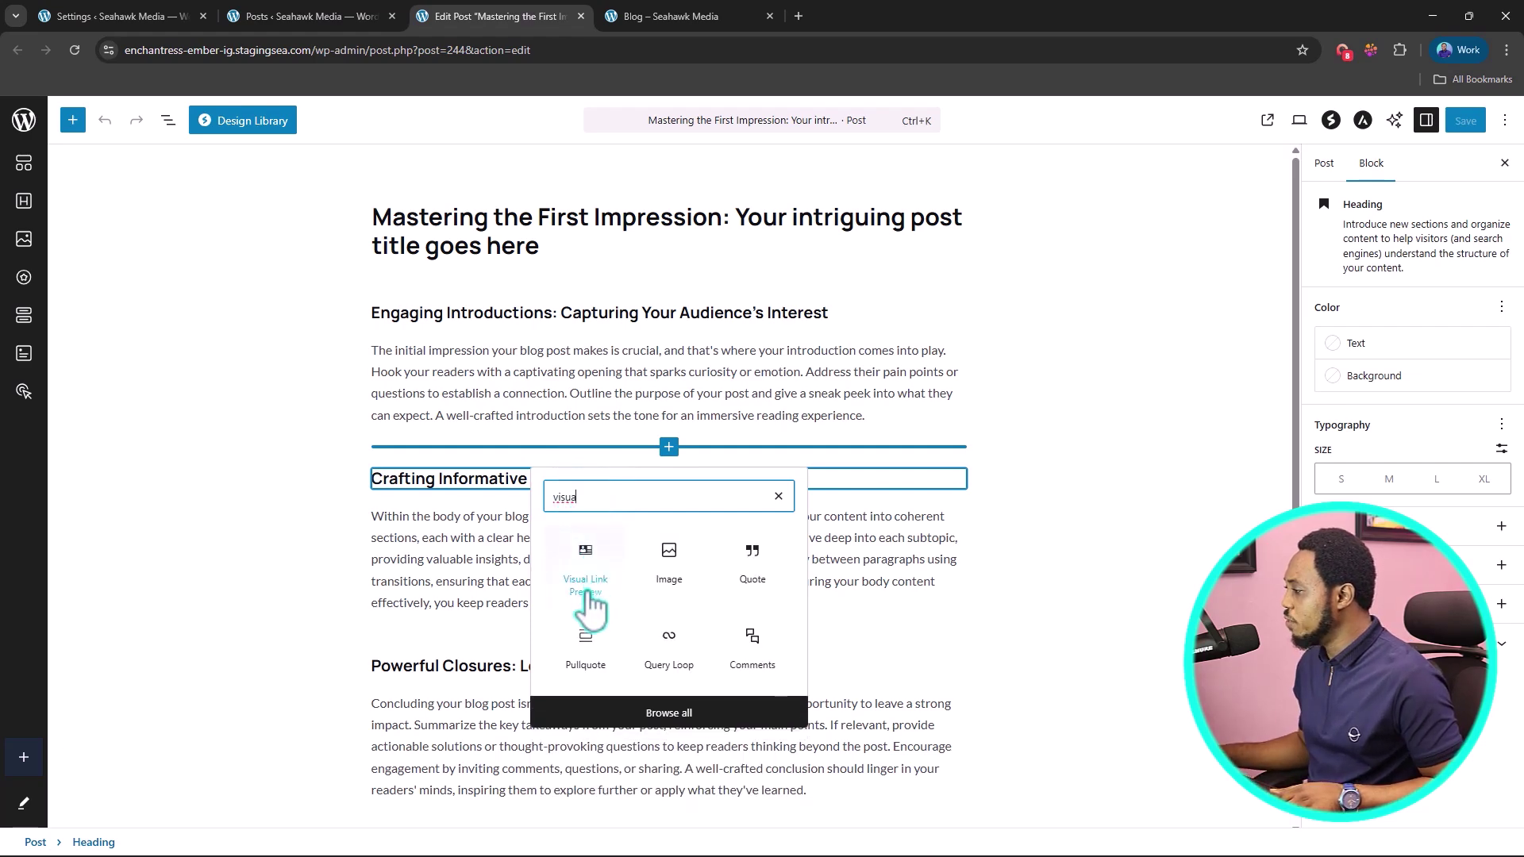
- Insert a Visual Link Preview block and link it to the post 'The Art of Drawing Readers In'
{"action": "left_click", "coordinate": [586, 578]}
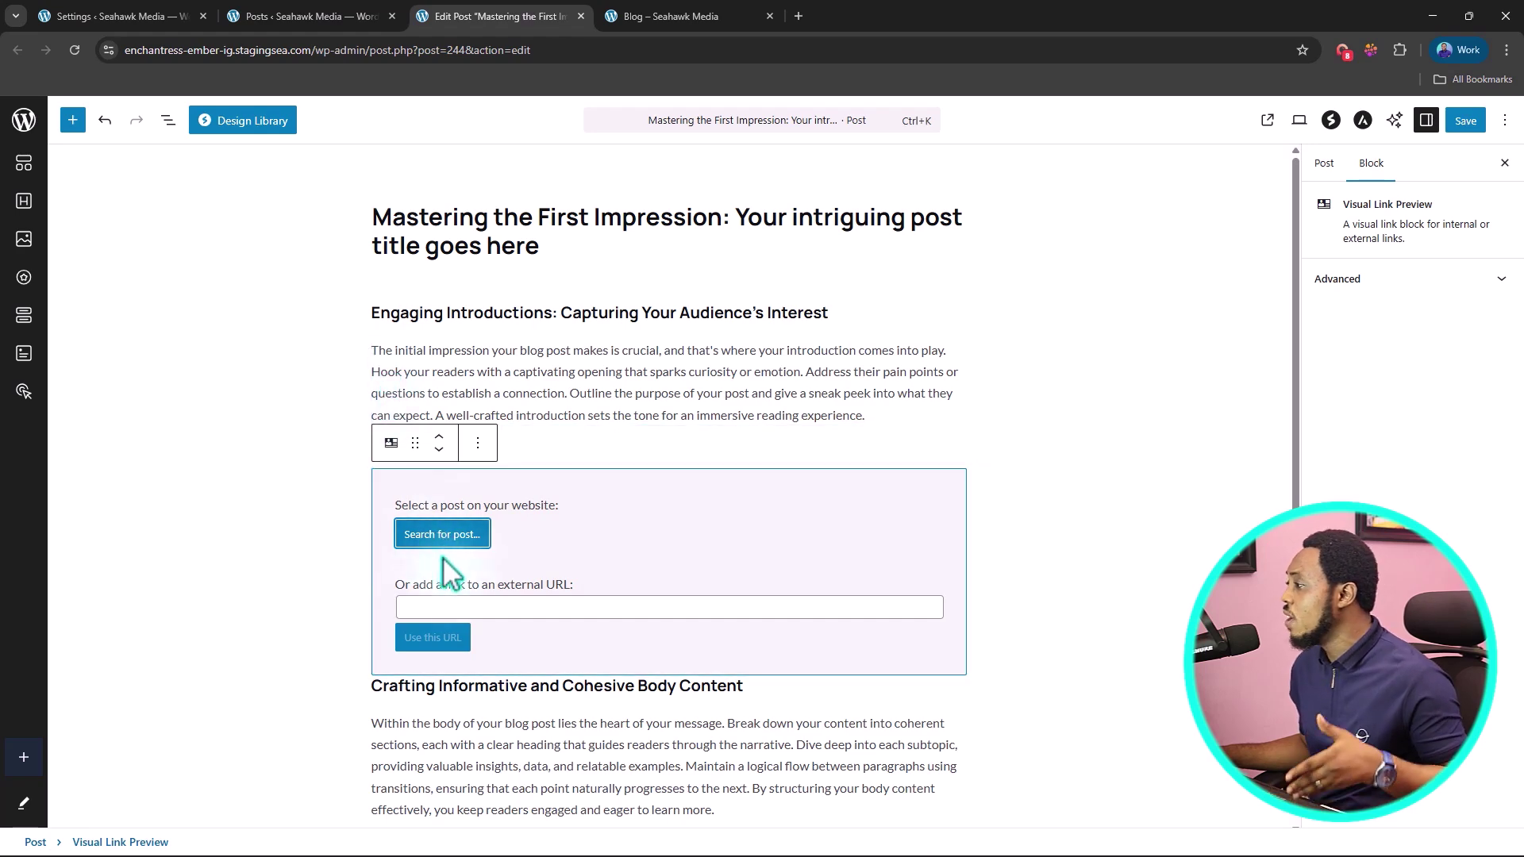
{"action": "left_click", "coordinate": [698, 7]}
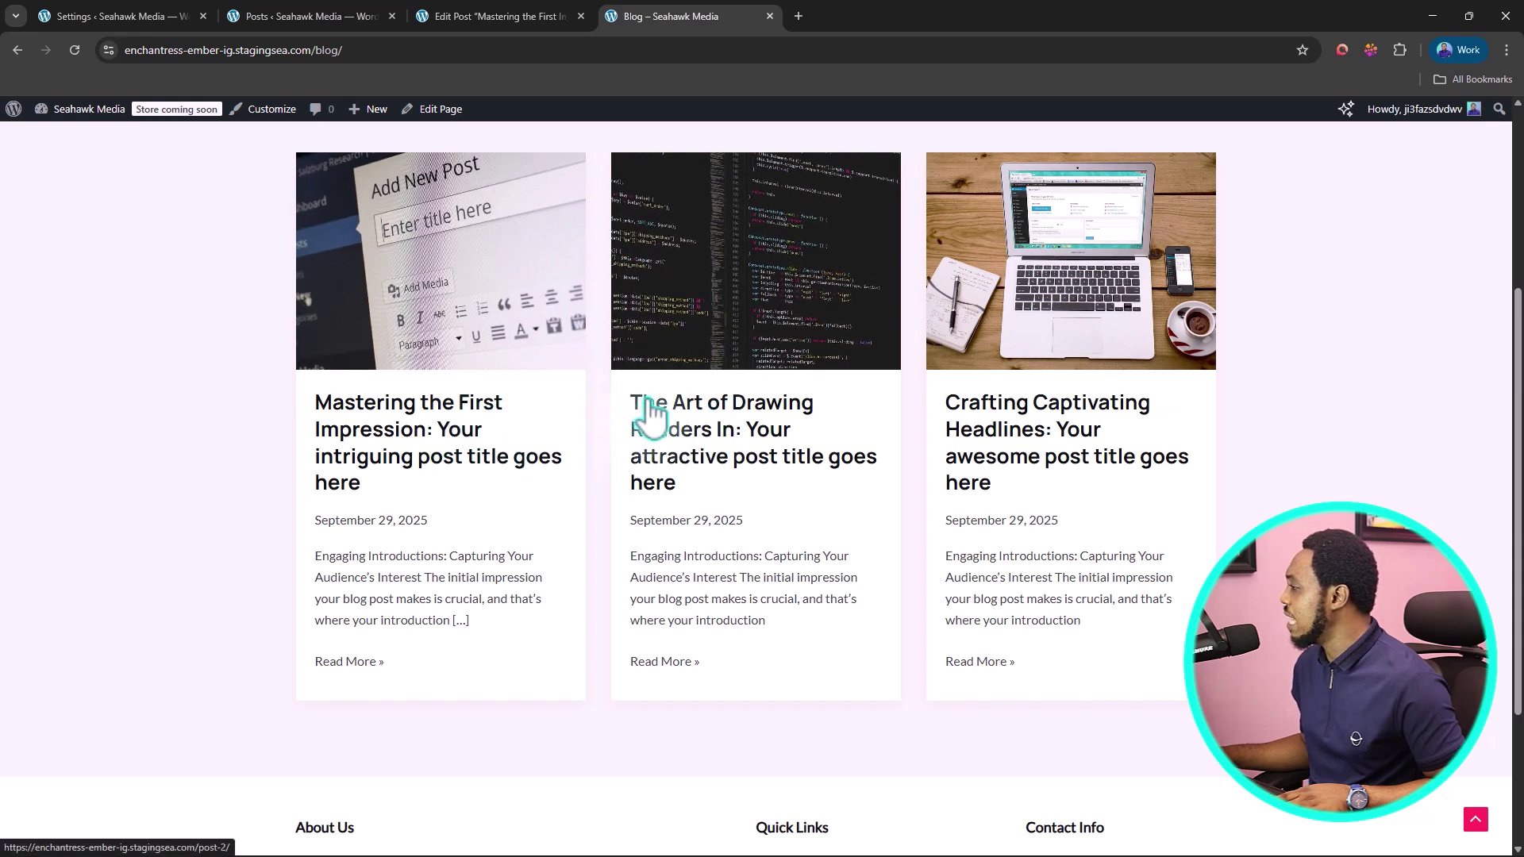
{"action": "left_click", "coordinate": [444, 14]}
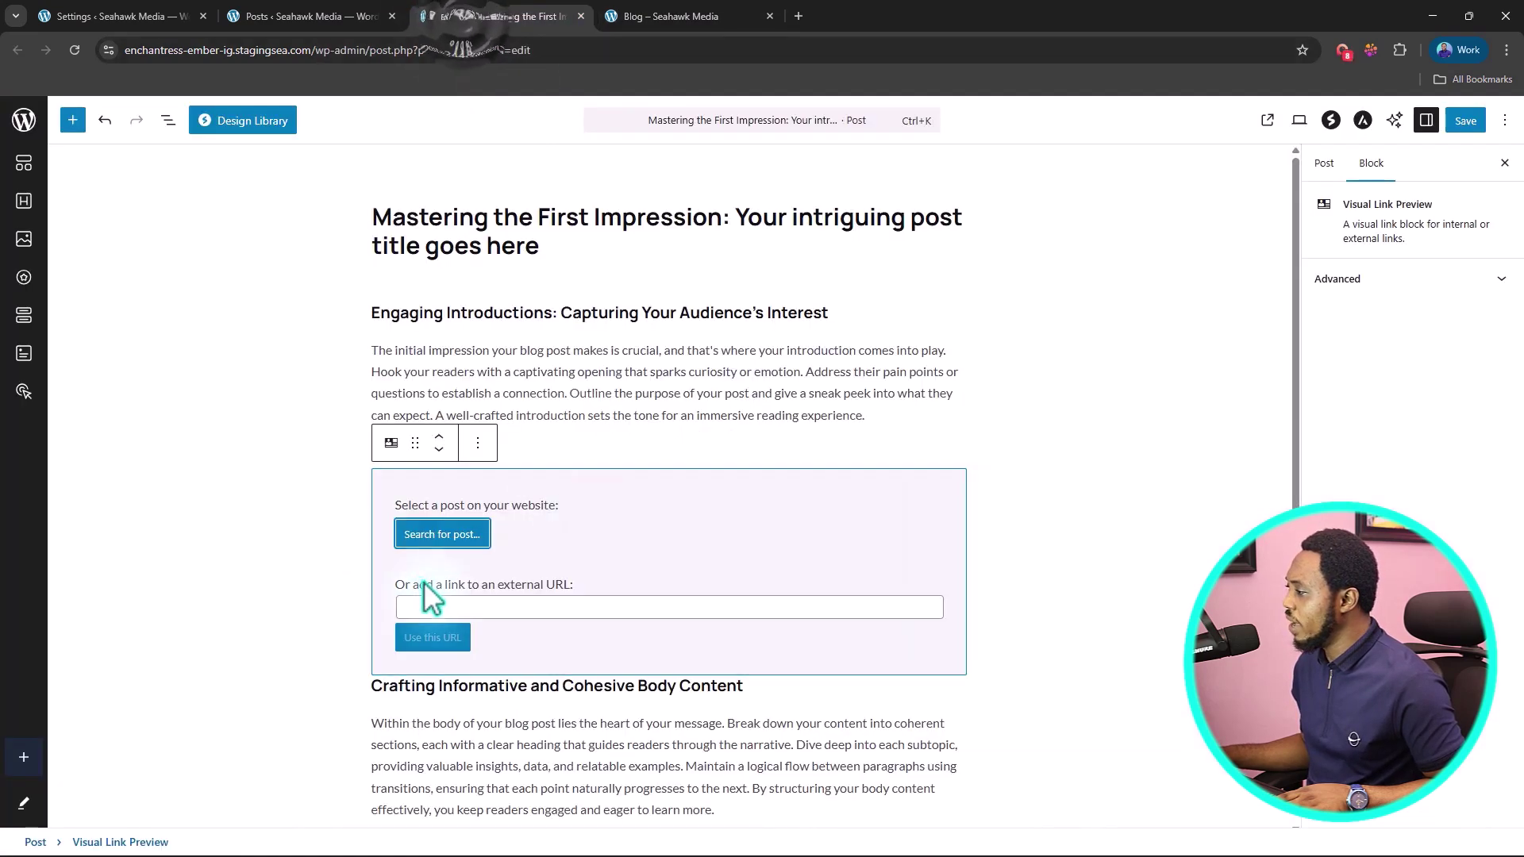
{"action": "left_click", "coordinate": [442, 536]}
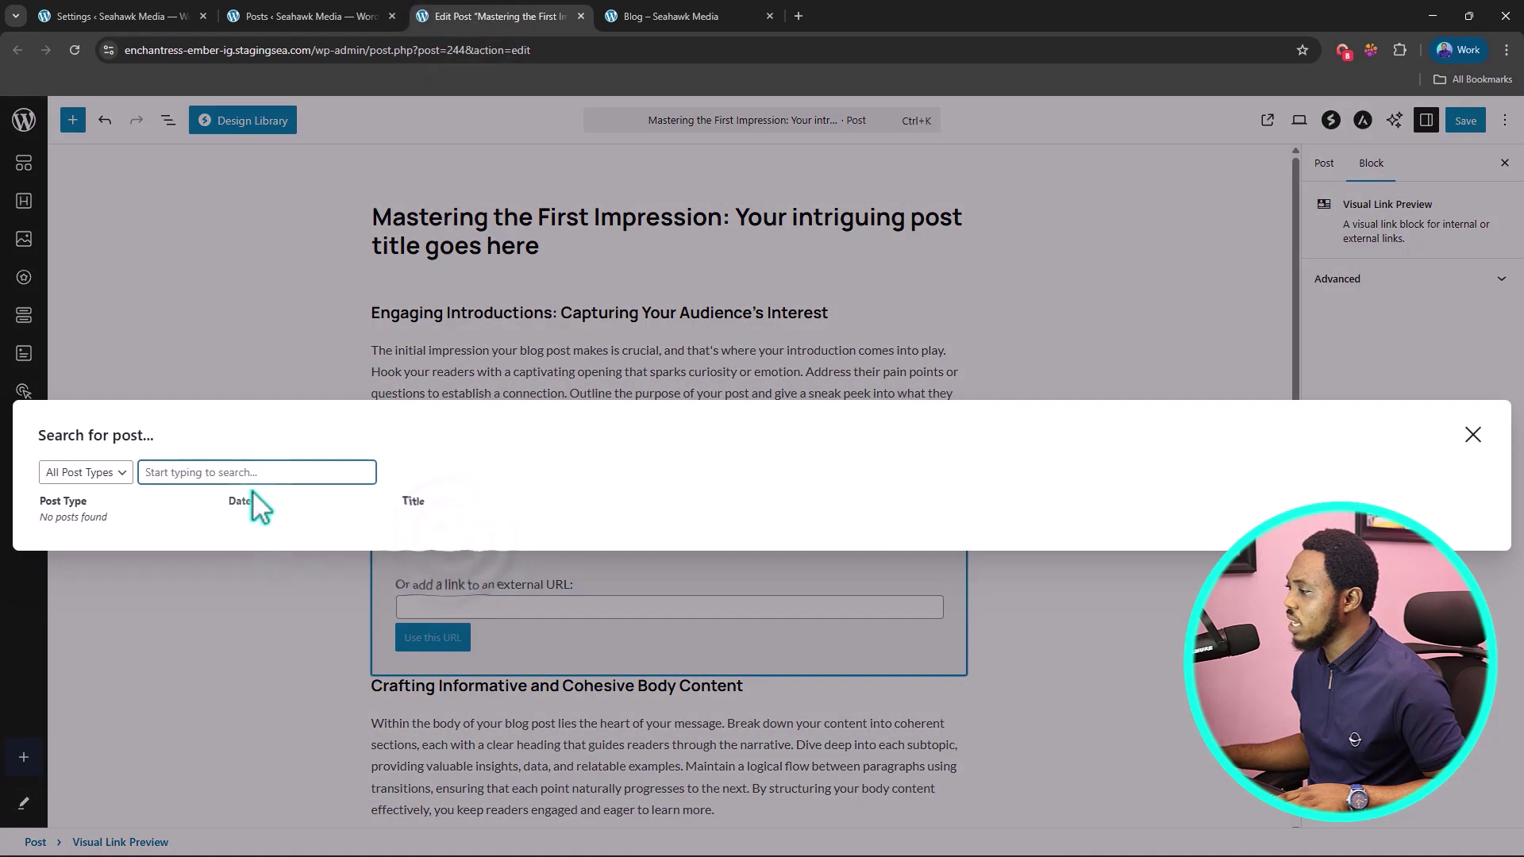
{"action": "type", "text": "the"}
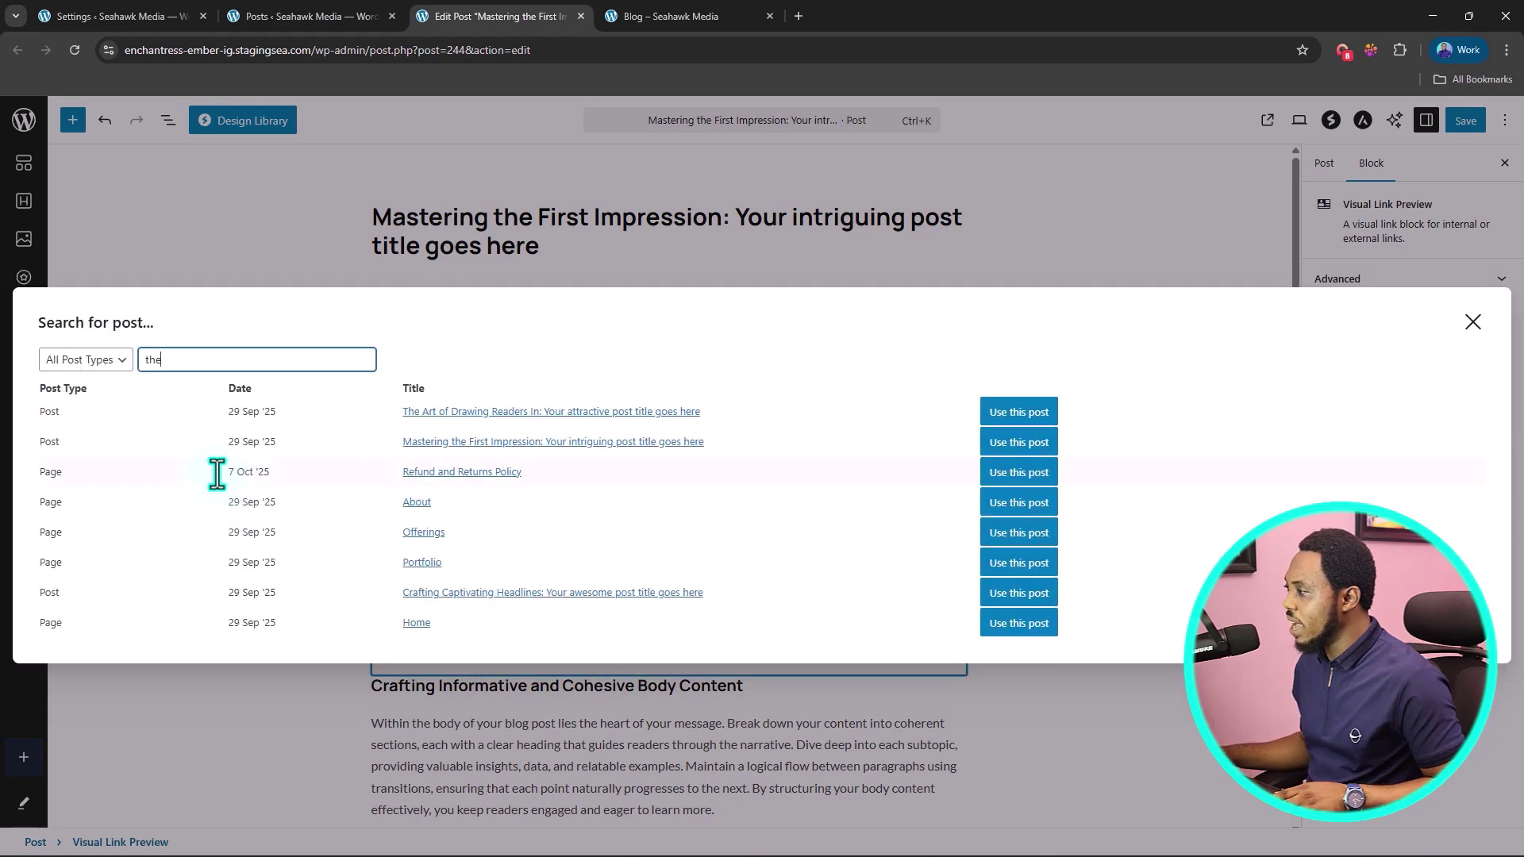
{"action": "key", "text": "Tab"}
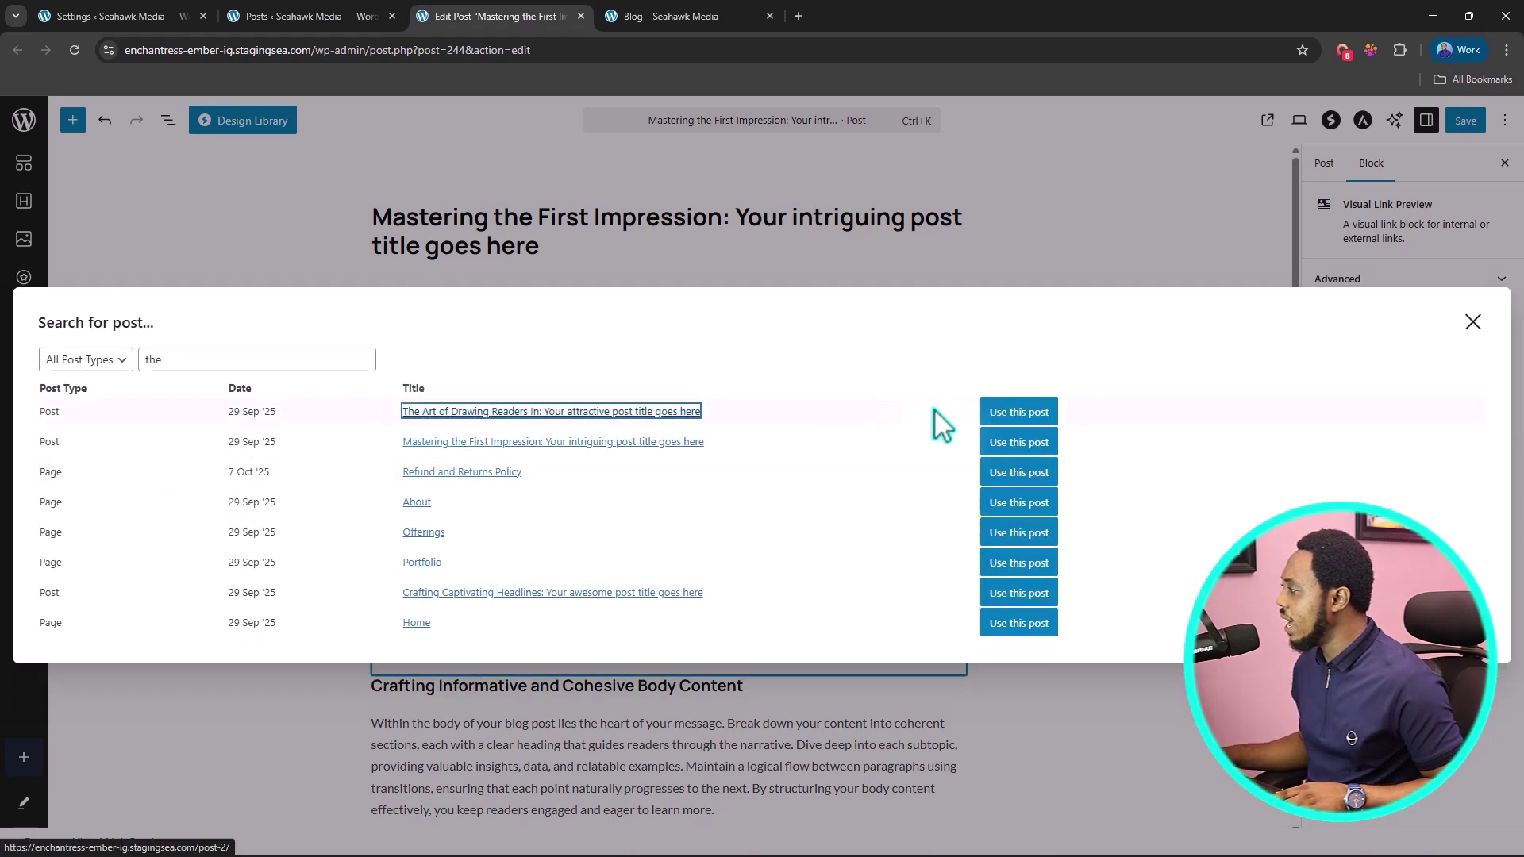
{"action": "left_click", "coordinate": [1005, 413]}
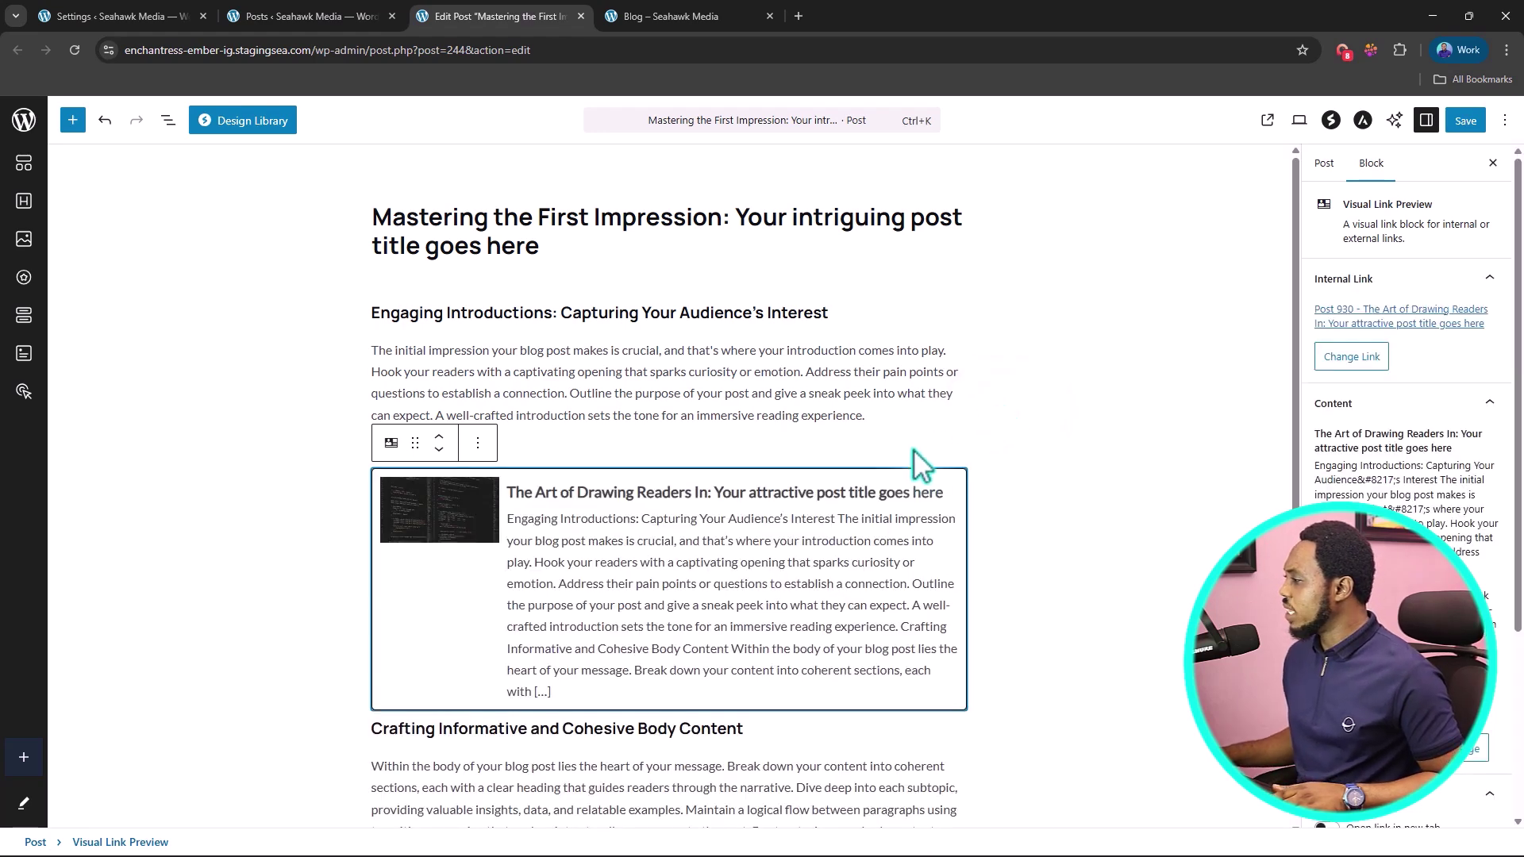
- Delete the card's excerpt from 'Outline the purpose' onward, ending it at 'questions to establish a connection.'
{"action": "left_click", "coordinate": [916, 528]}
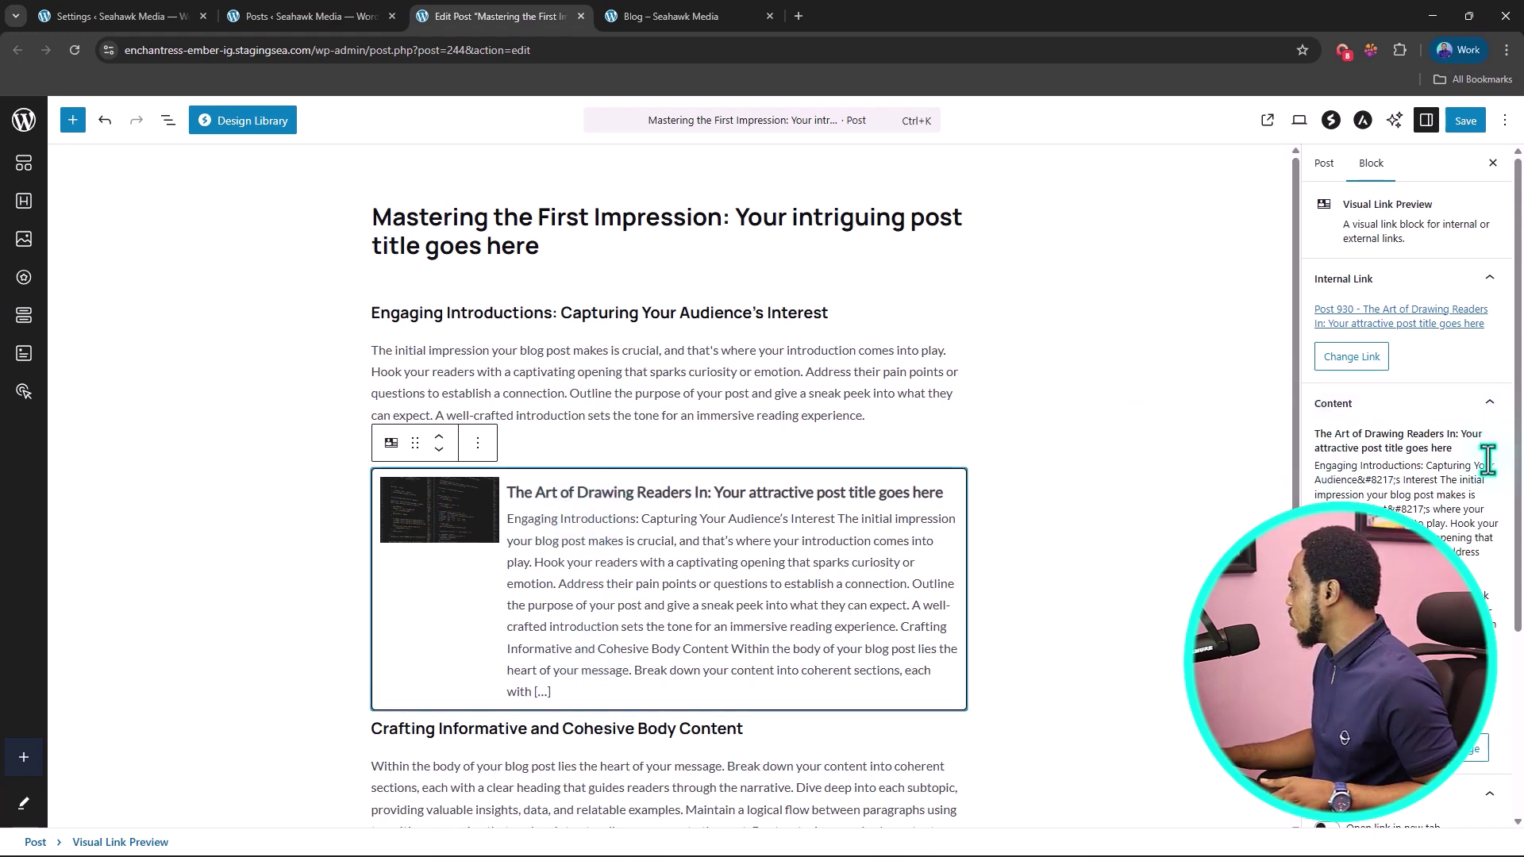
{"action": "scroll", "coordinate": [1433, 520], "scroll_direction": "down", "scroll_amount": 2}
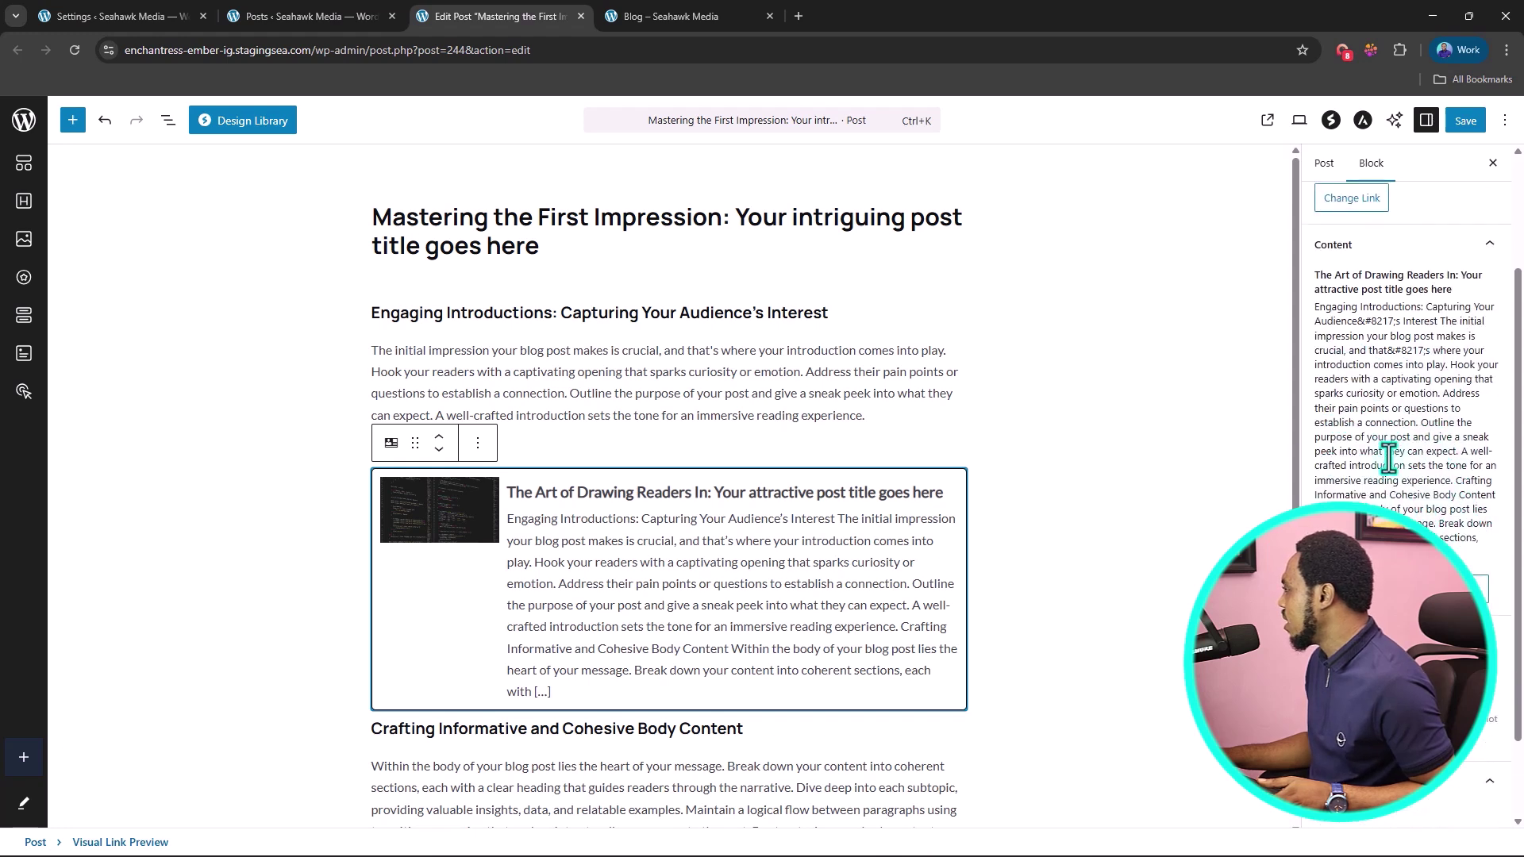
{"action": "left_click", "coordinate": [1421, 509]}
{"action": "left_click_drag", "start_coordinate": [1479, 539], "coordinate": [1425, 422]}
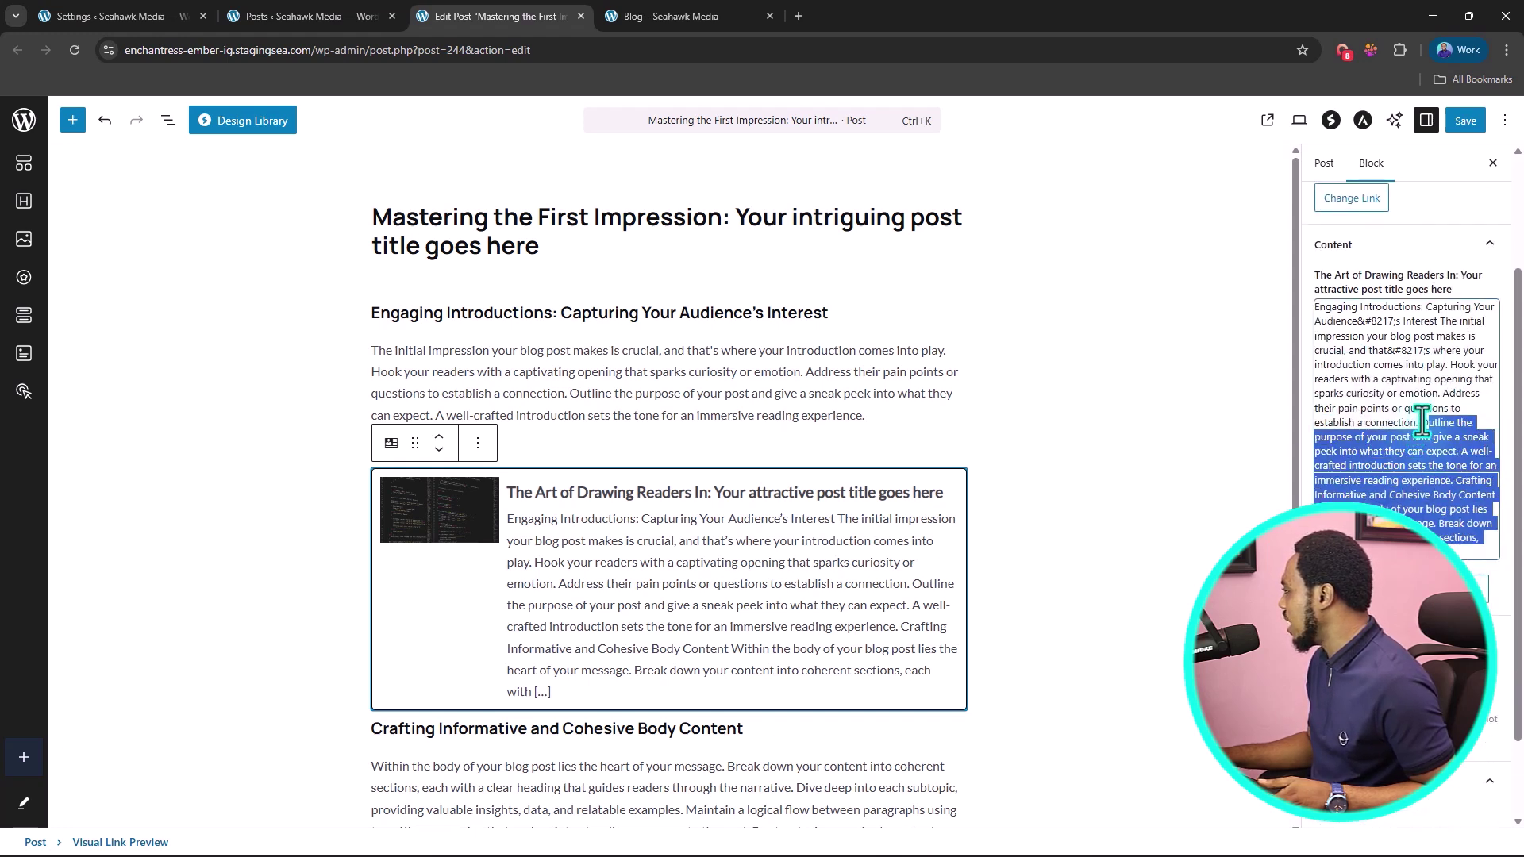
{"action": "key", "text": "BackSpace"}
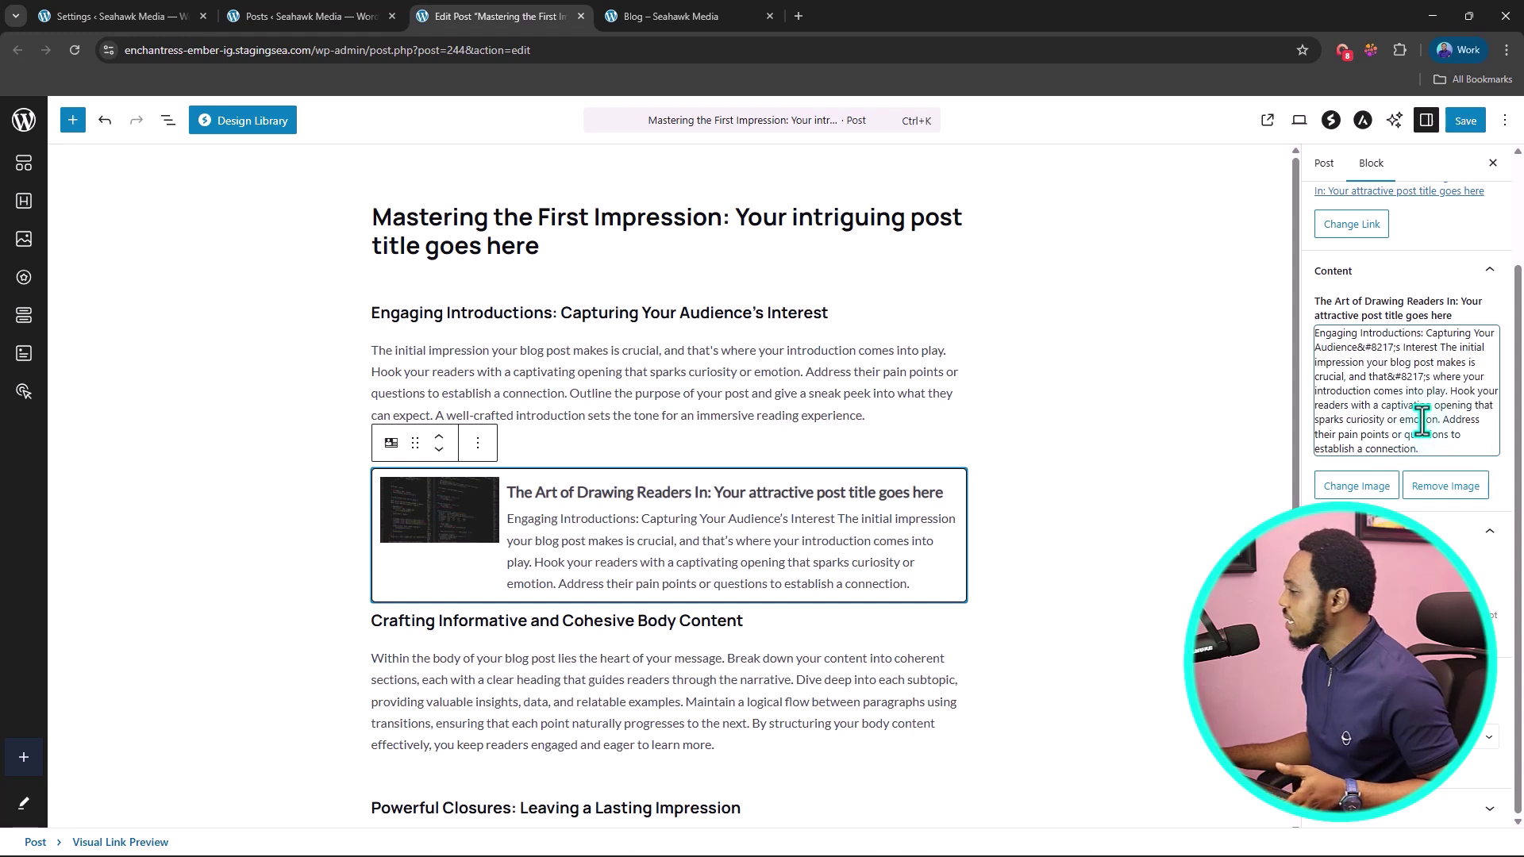
{"action": "left_click", "coordinate": [389, 526]}
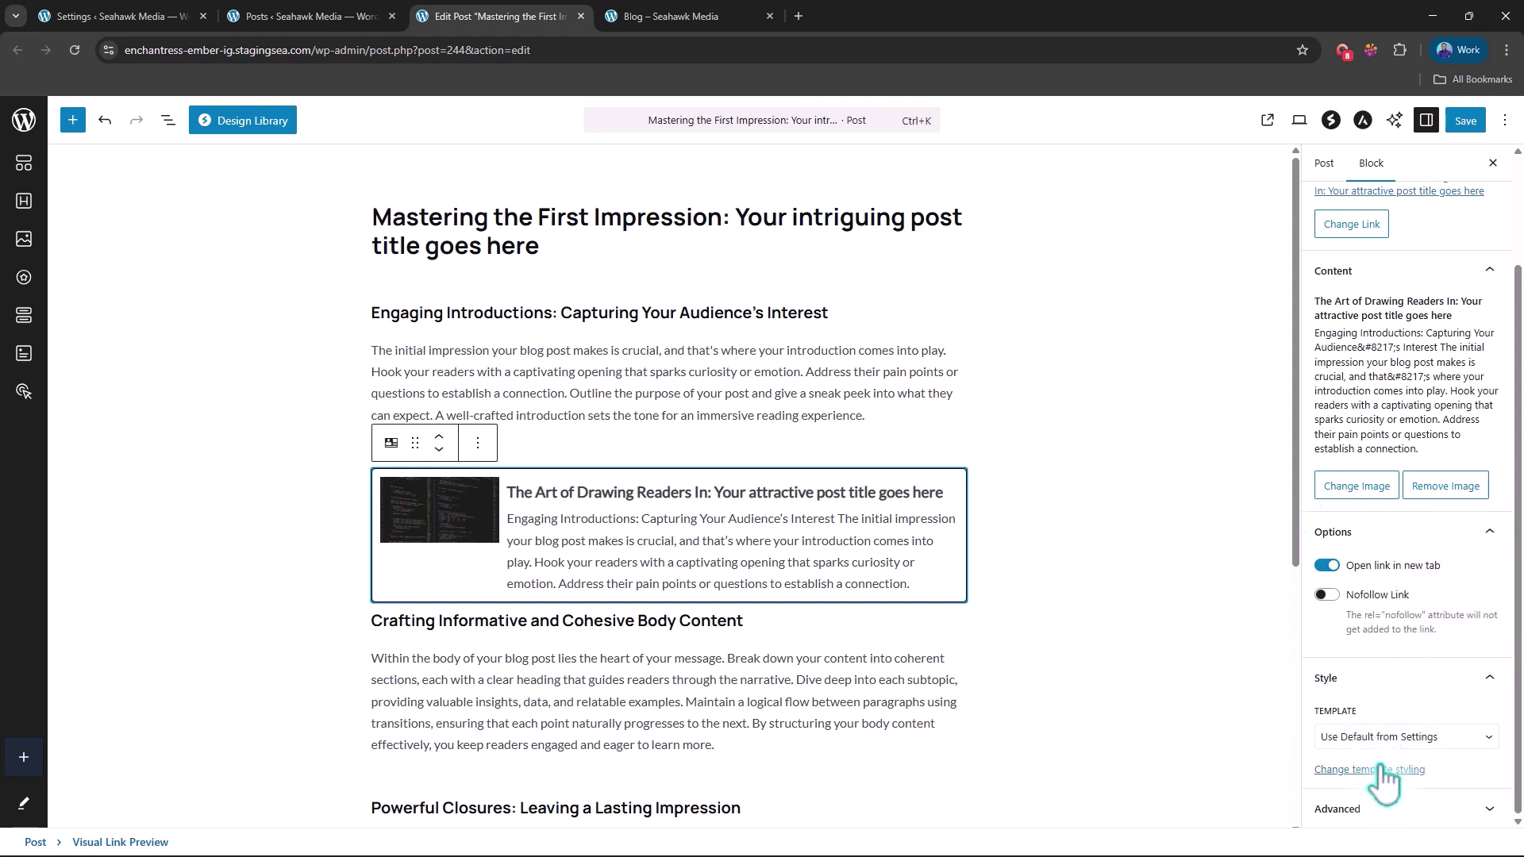
- Try the Spotlight and Compact templates on the card, then settle on Basic
{"action": "left_click", "coordinate": [1436, 739]}
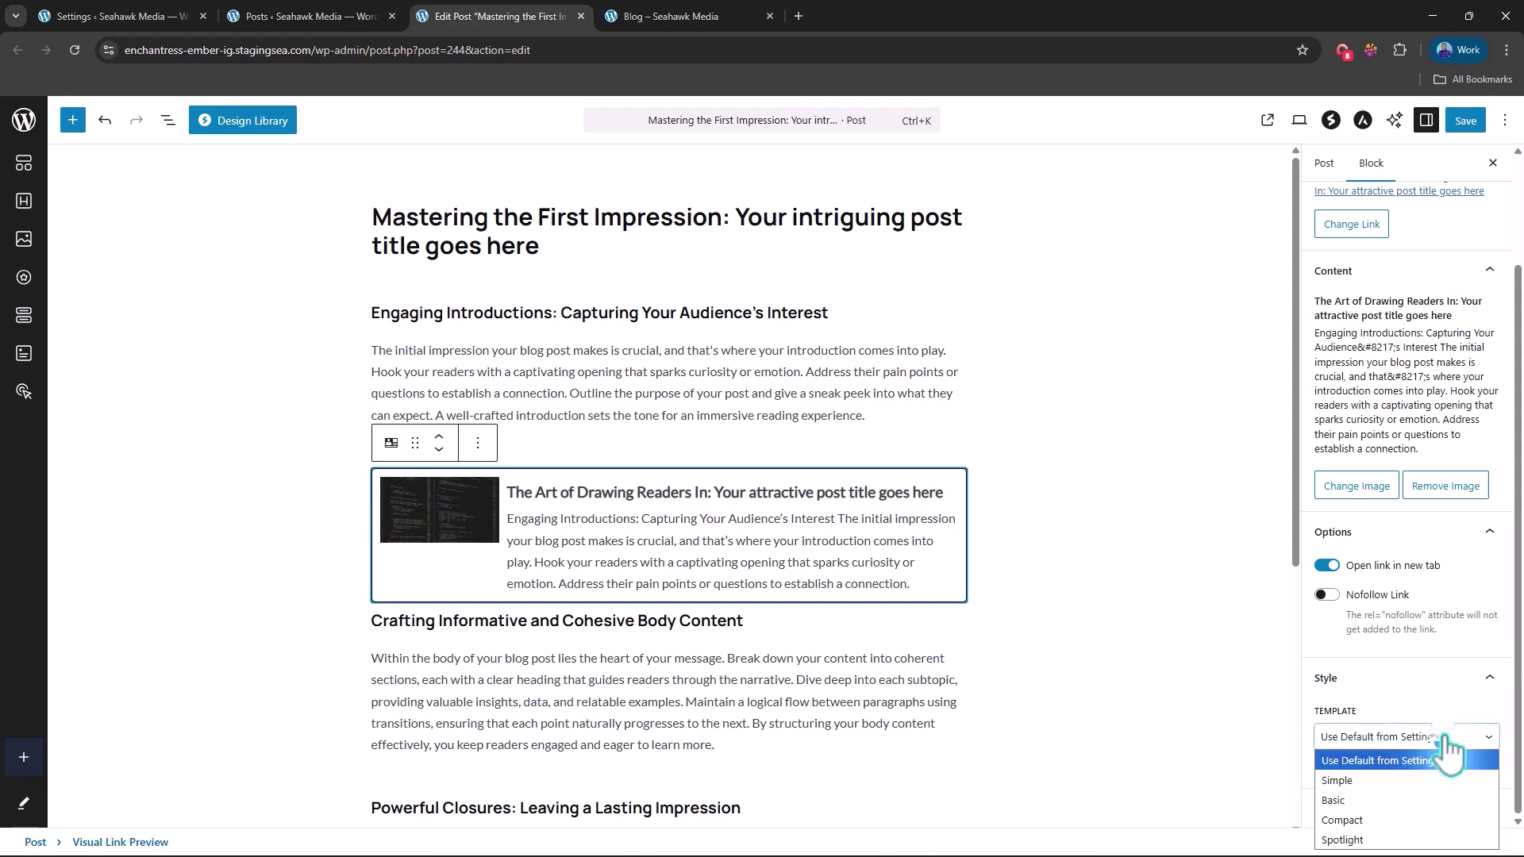
{"action": "left_click", "coordinate": [1436, 738]}
{"action": "left_click", "coordinate": [1425, 737]}
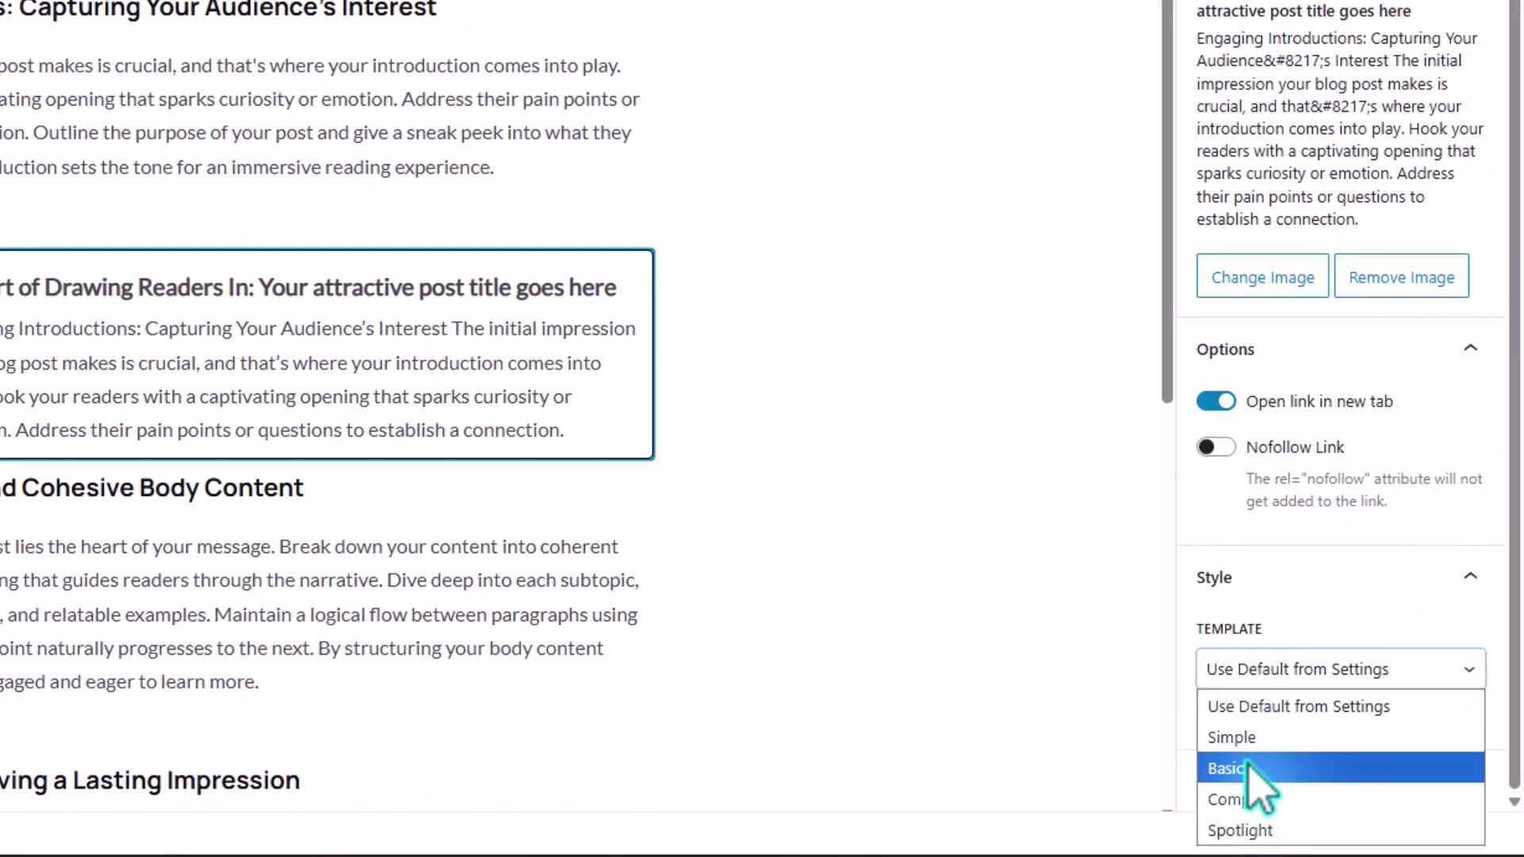
{"action": "left_click", "coordinate": [1270, 829]}
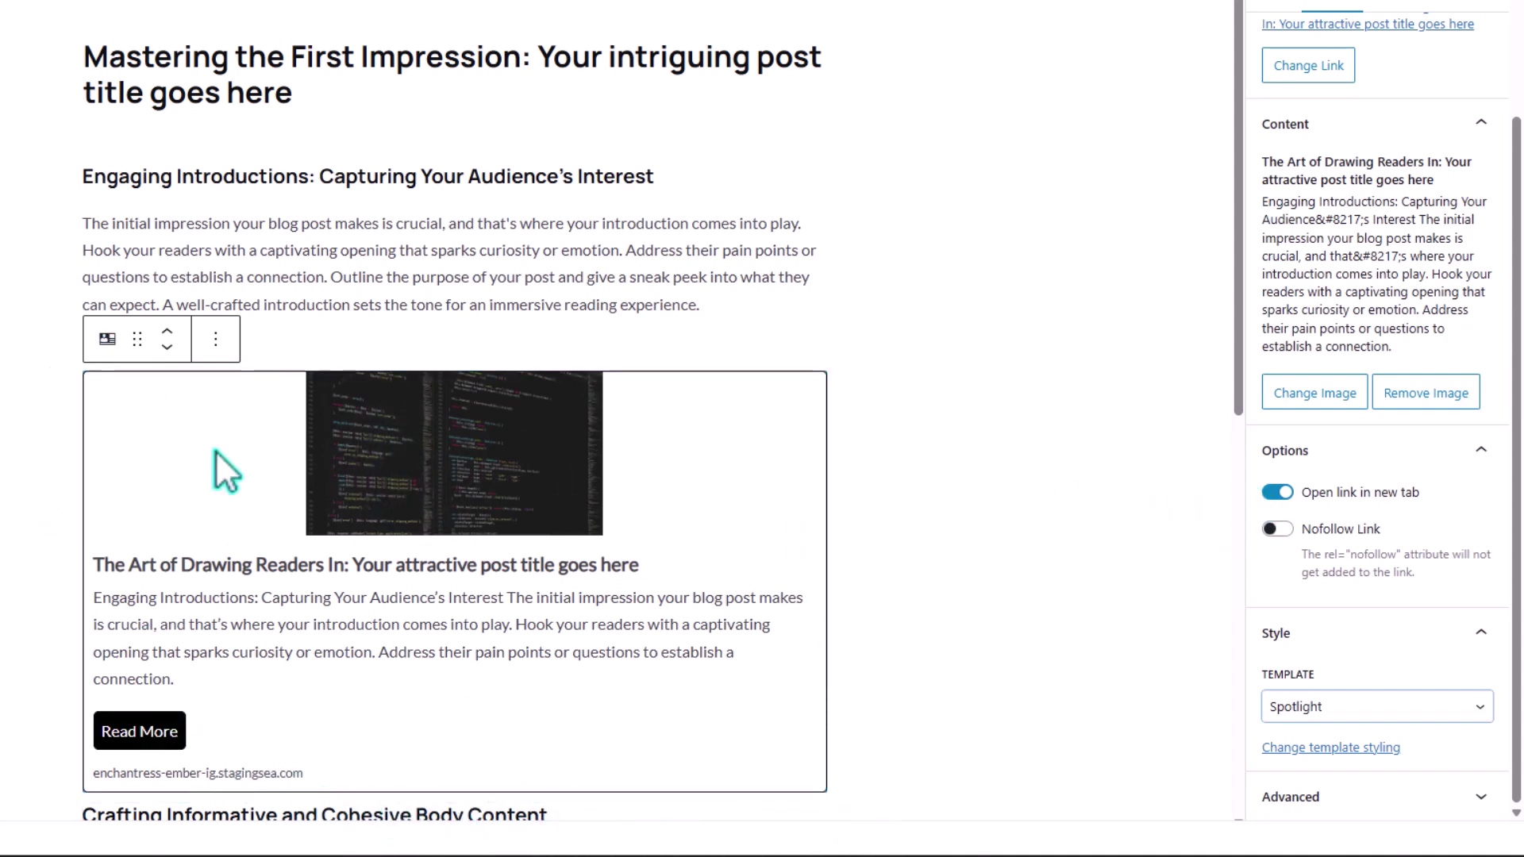
{"action": "left_click", "coordinate": [1412, 708]}
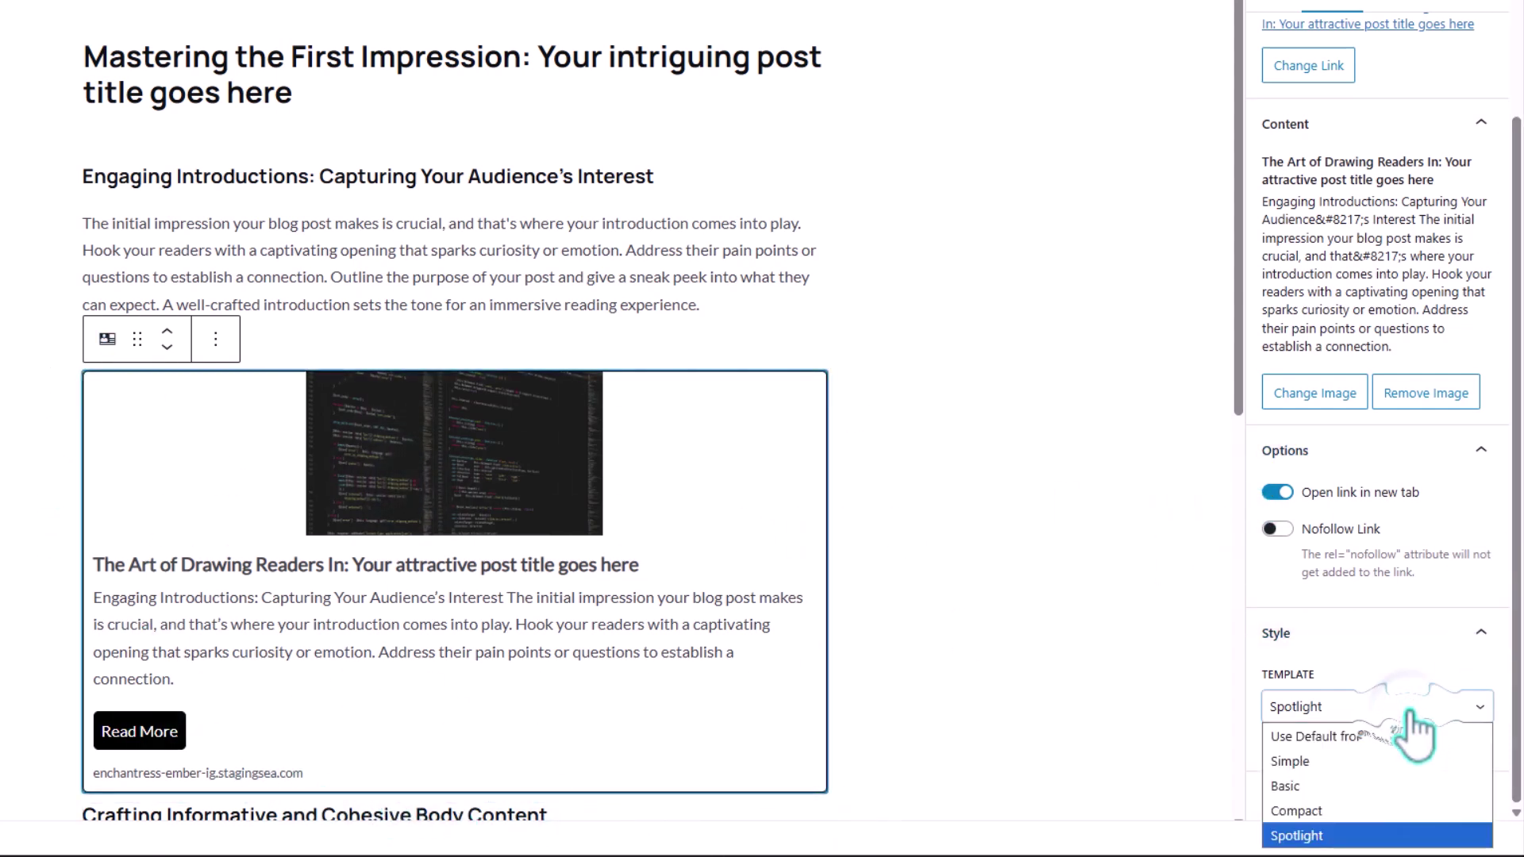
{"action": "left_click", "coordinate": [1342, 803]}
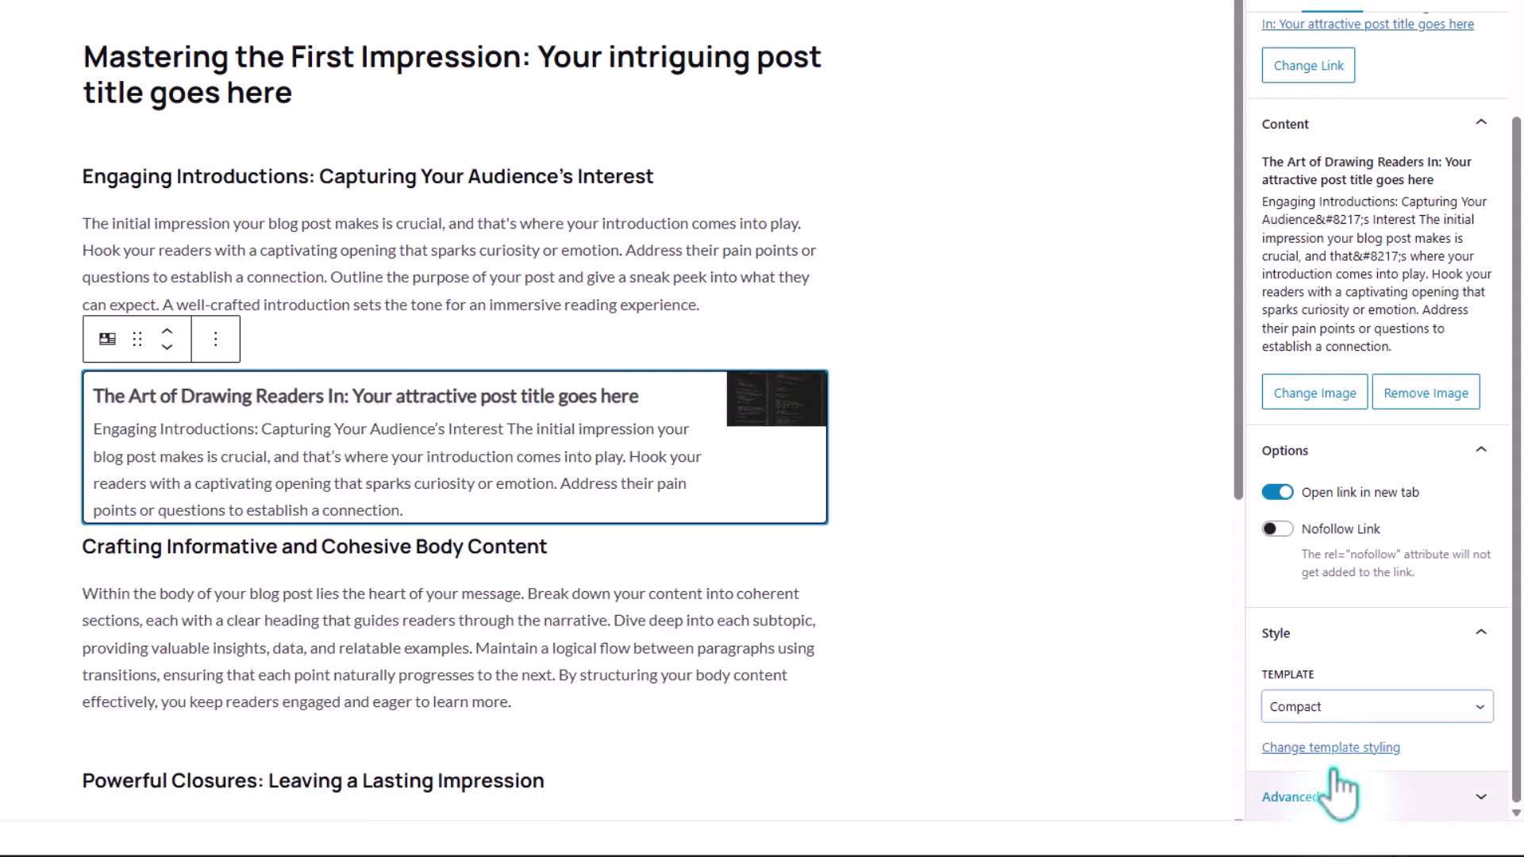
{"action": "left_click", "coordinate": [1371, 708]}
{"action": "left_click", "coordinate": [1303, 786]}
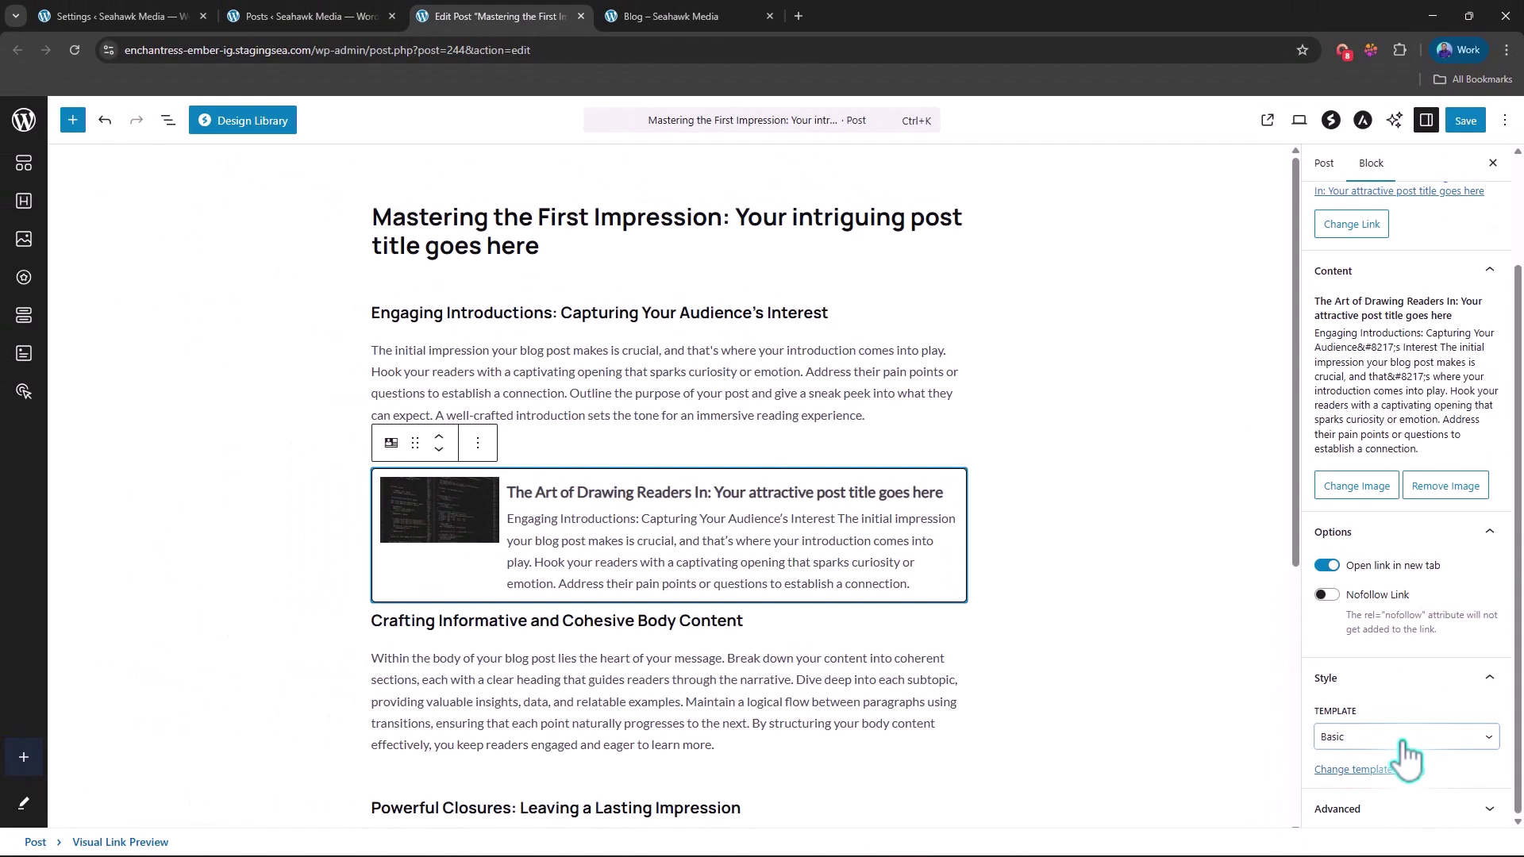
{"action": "left_click", "coordinate": [1404, 744]}
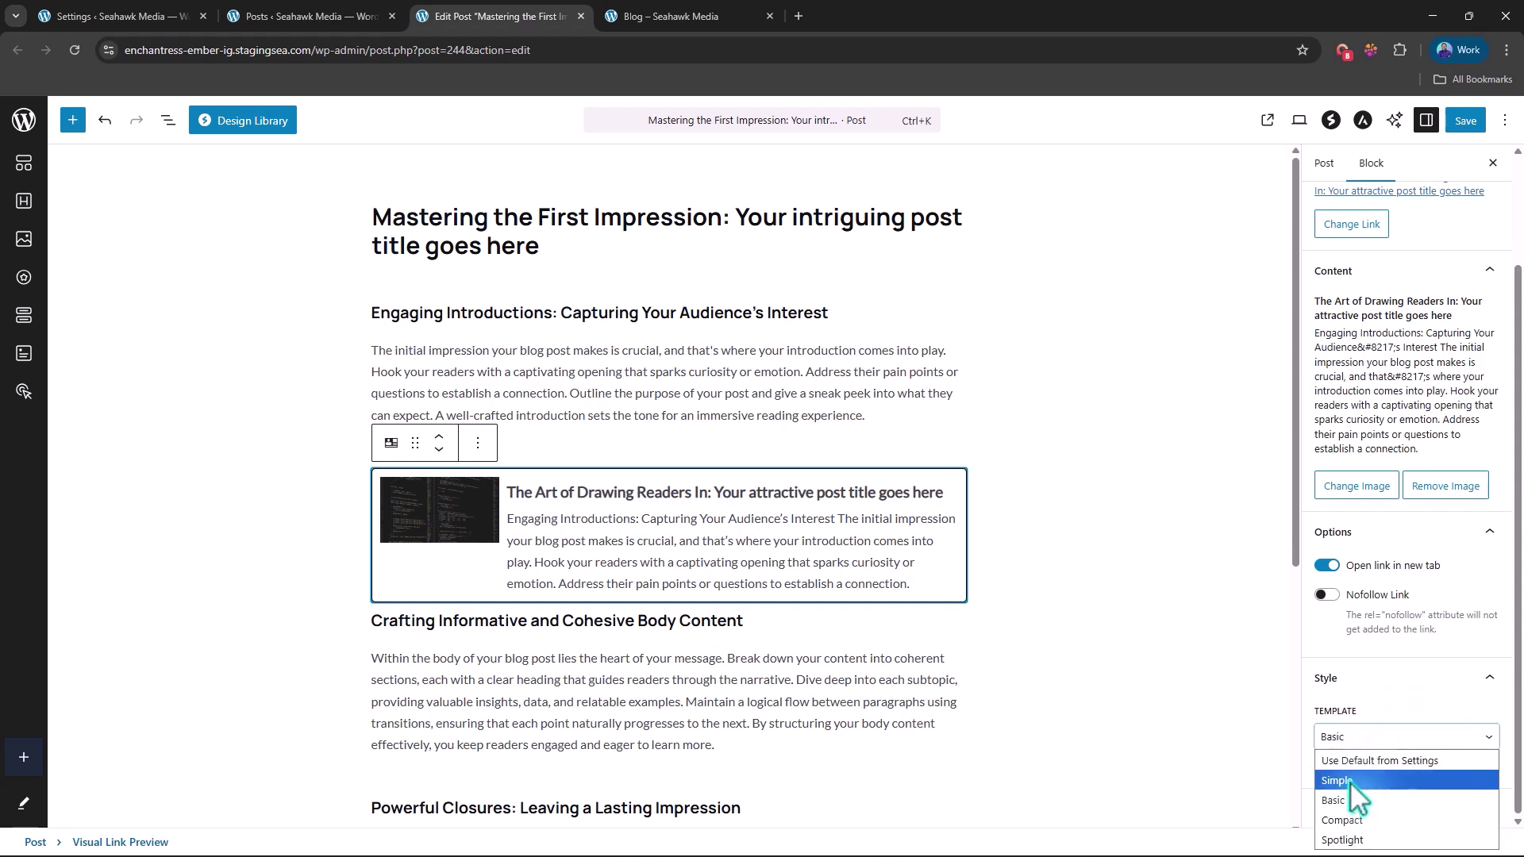
{"action": "left_click", "coordinate": [1363, 742]}
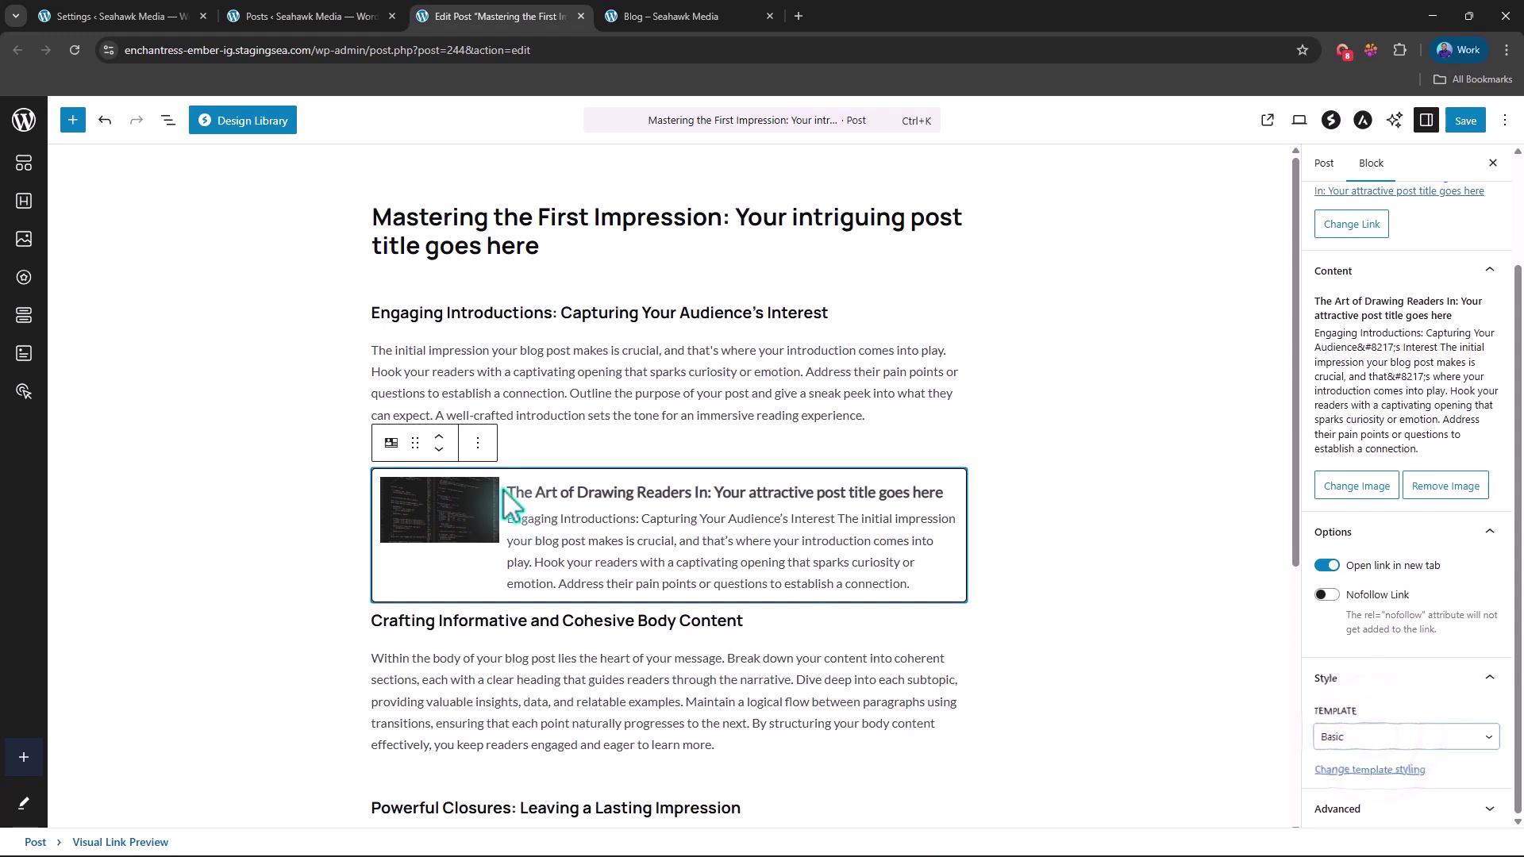
- Replace the card's image with the close-up code photo from the Media Library
{"action": "left_click", "coordinate": [1374, 491]}
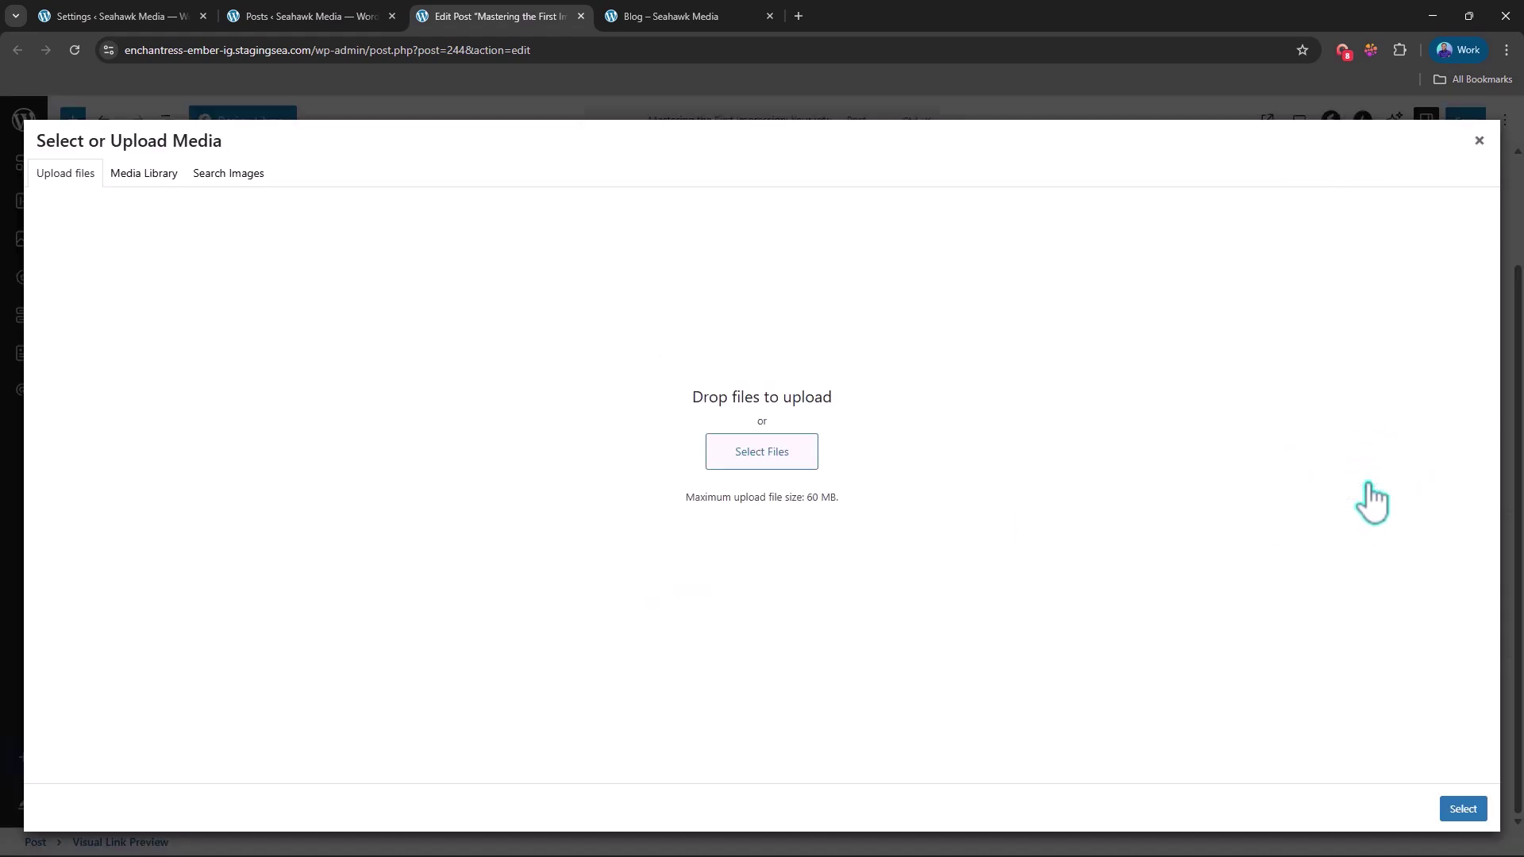
{"action": "left_click", "coordinate": [137, 174]}
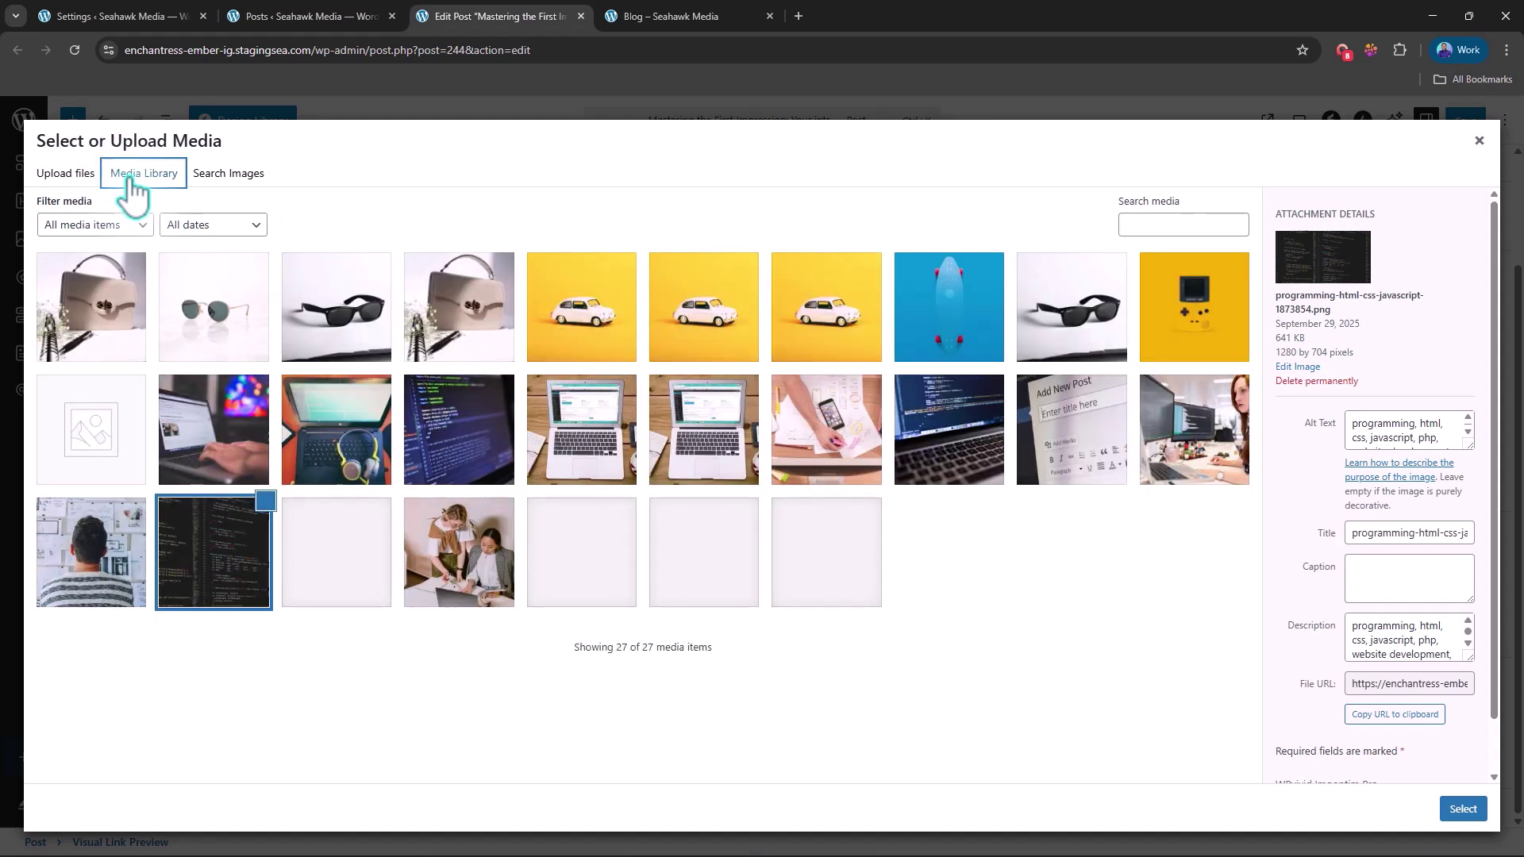
{"action": "left_click", "coordinate": [458, 429]}
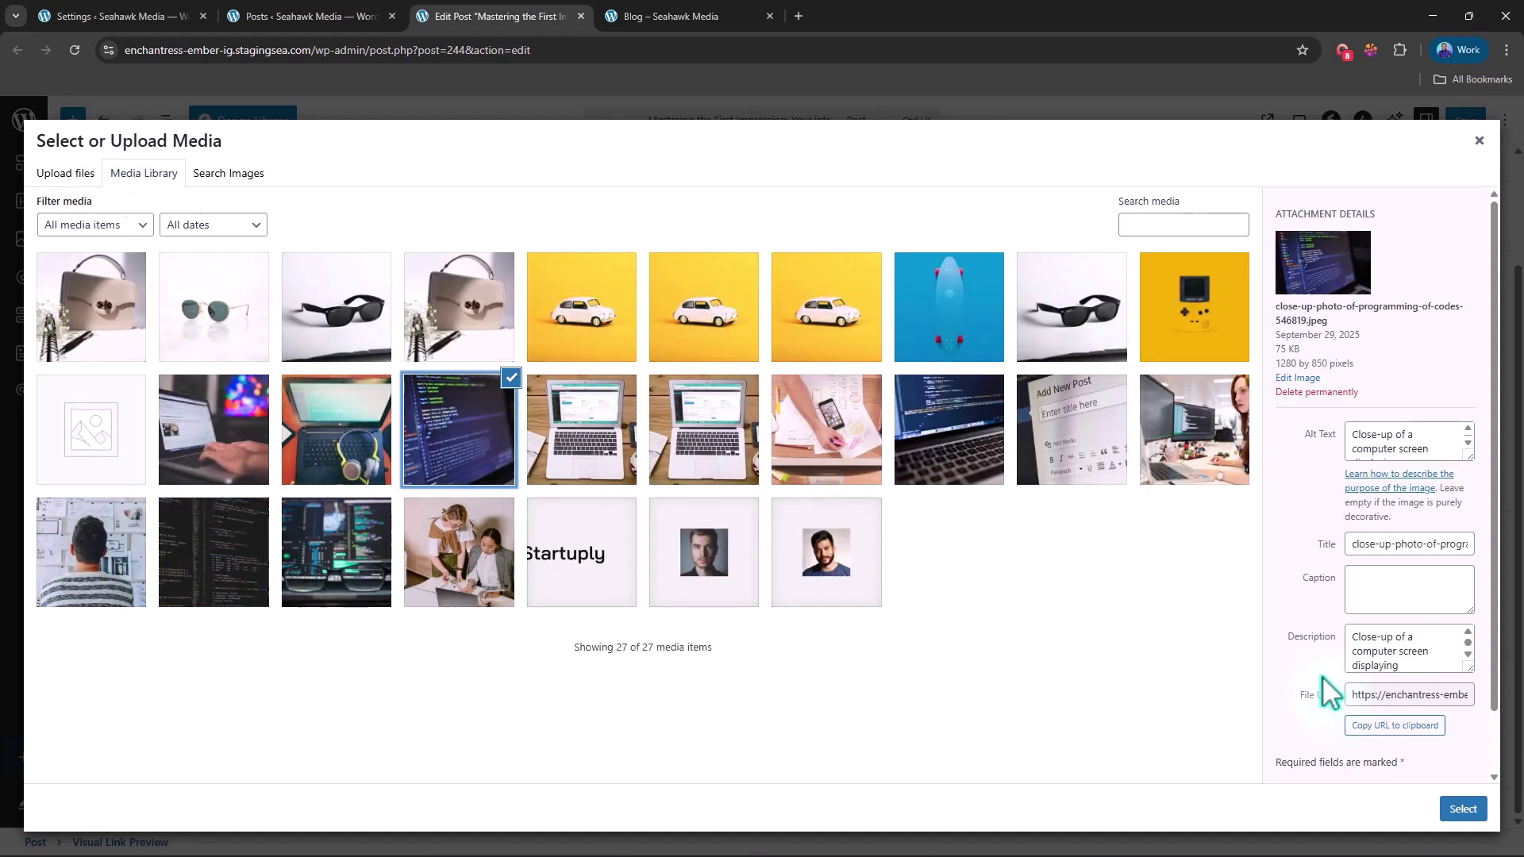
{"action": "left_click", "coordinate": [1462, 809]}
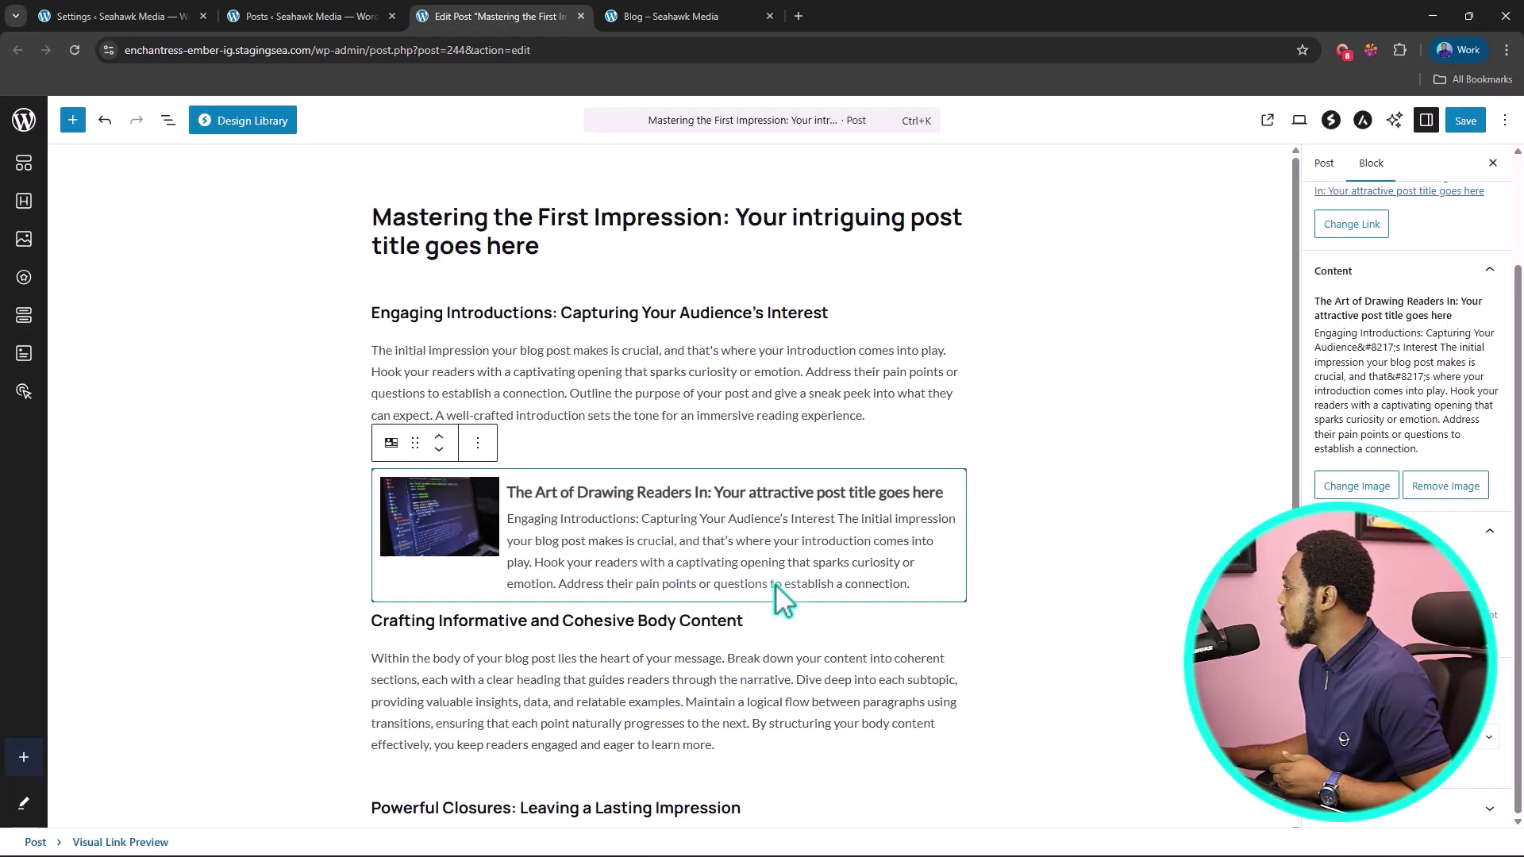
- Delete the excerpt from 'Hook your' onward so it ends after 'comes into play'
{"action": "left_click", "coordinate": [1420, 448]}
{"action": "left_click_drag", "start_coordinate": [1421, 448], "coordinate": [1446, 390]}
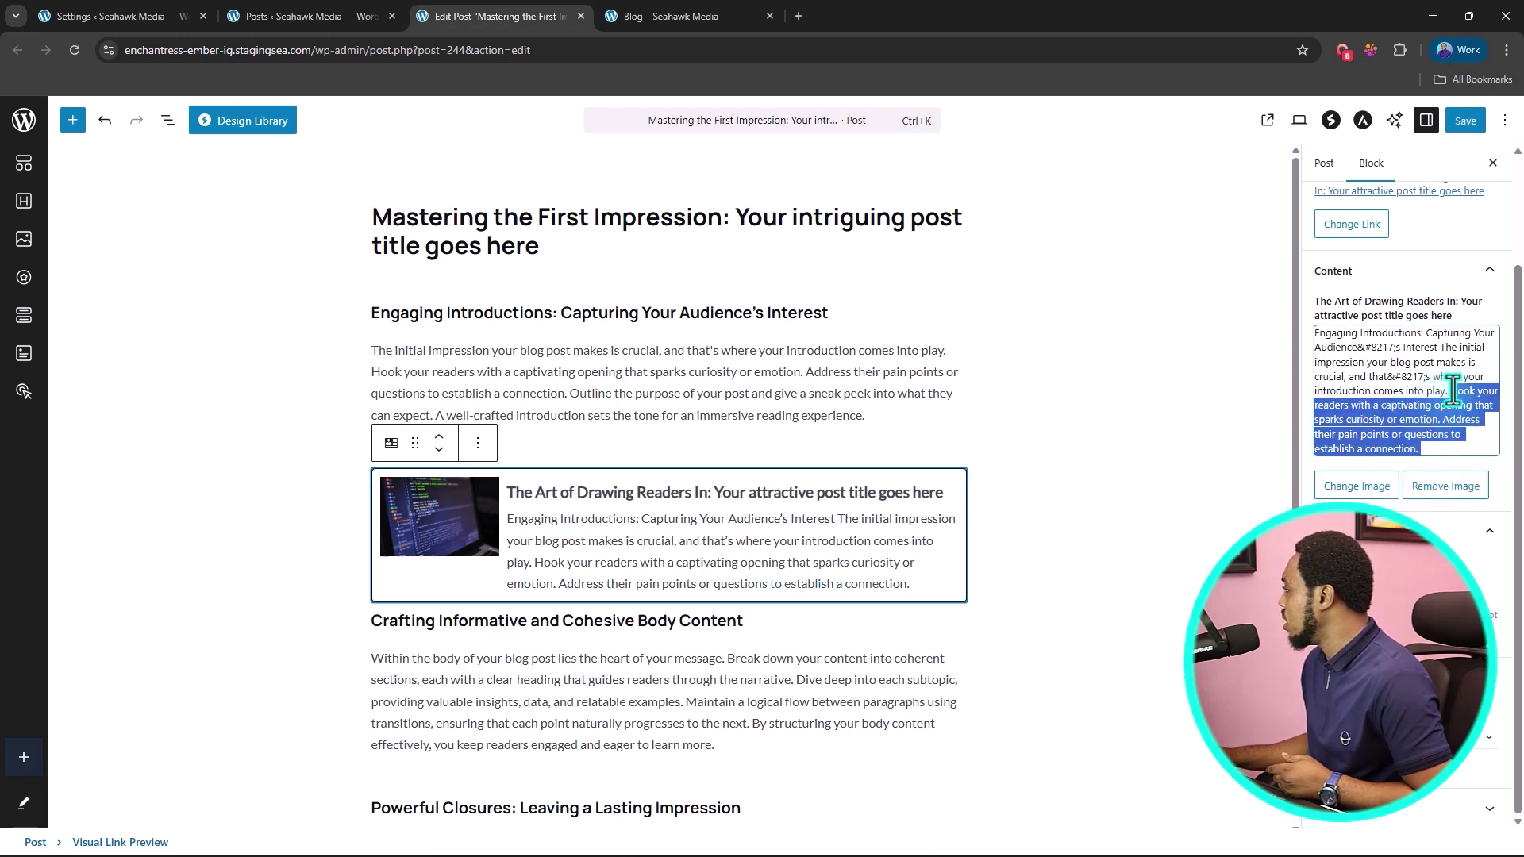
{"action": "key", "text": "BackSpace"}
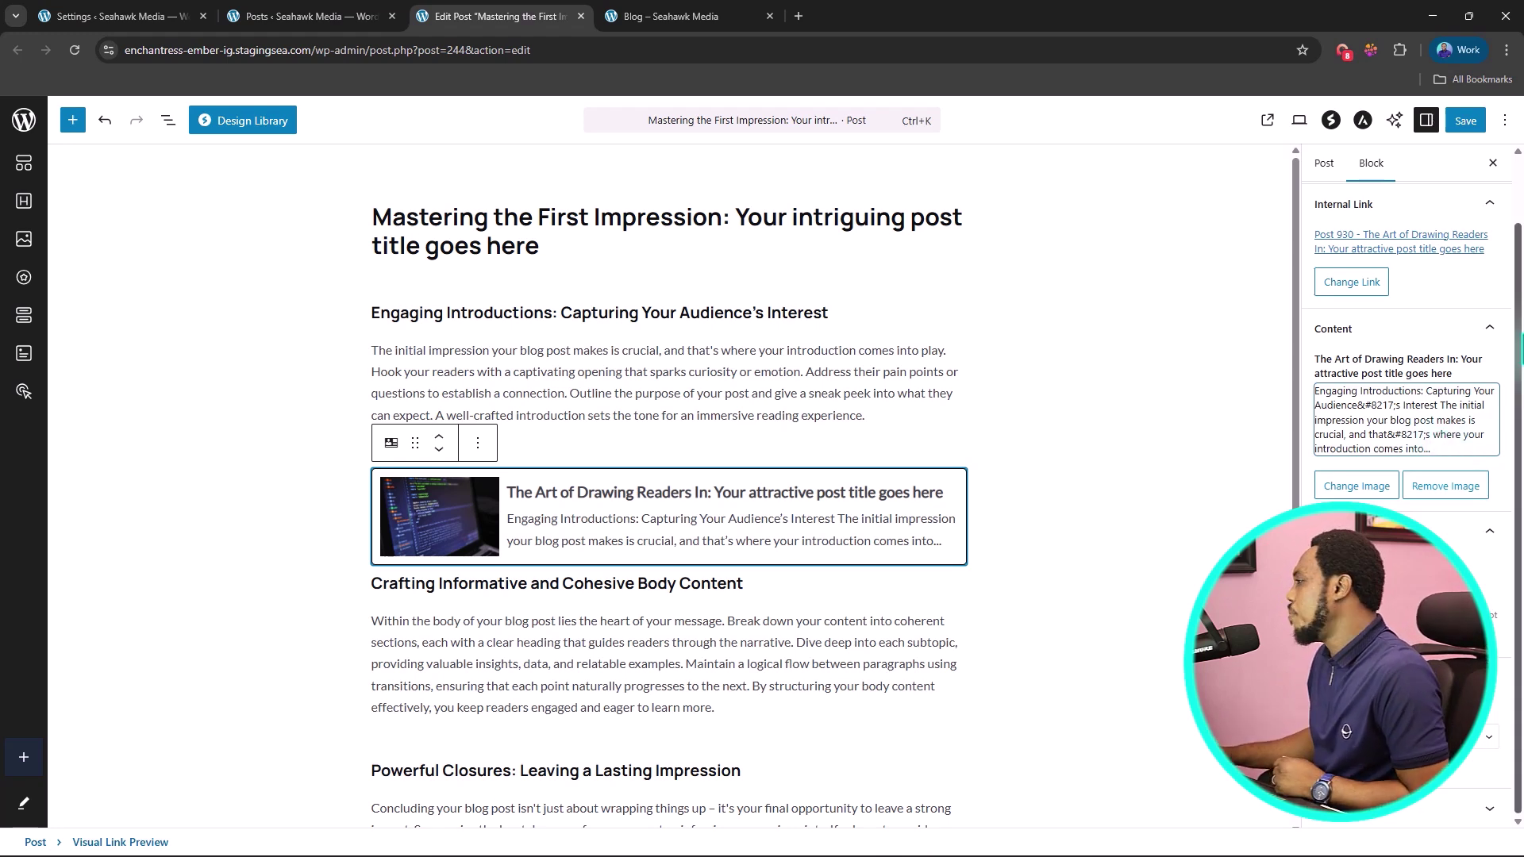
{"action": "left_click", "coordinate": [1064, 409]}
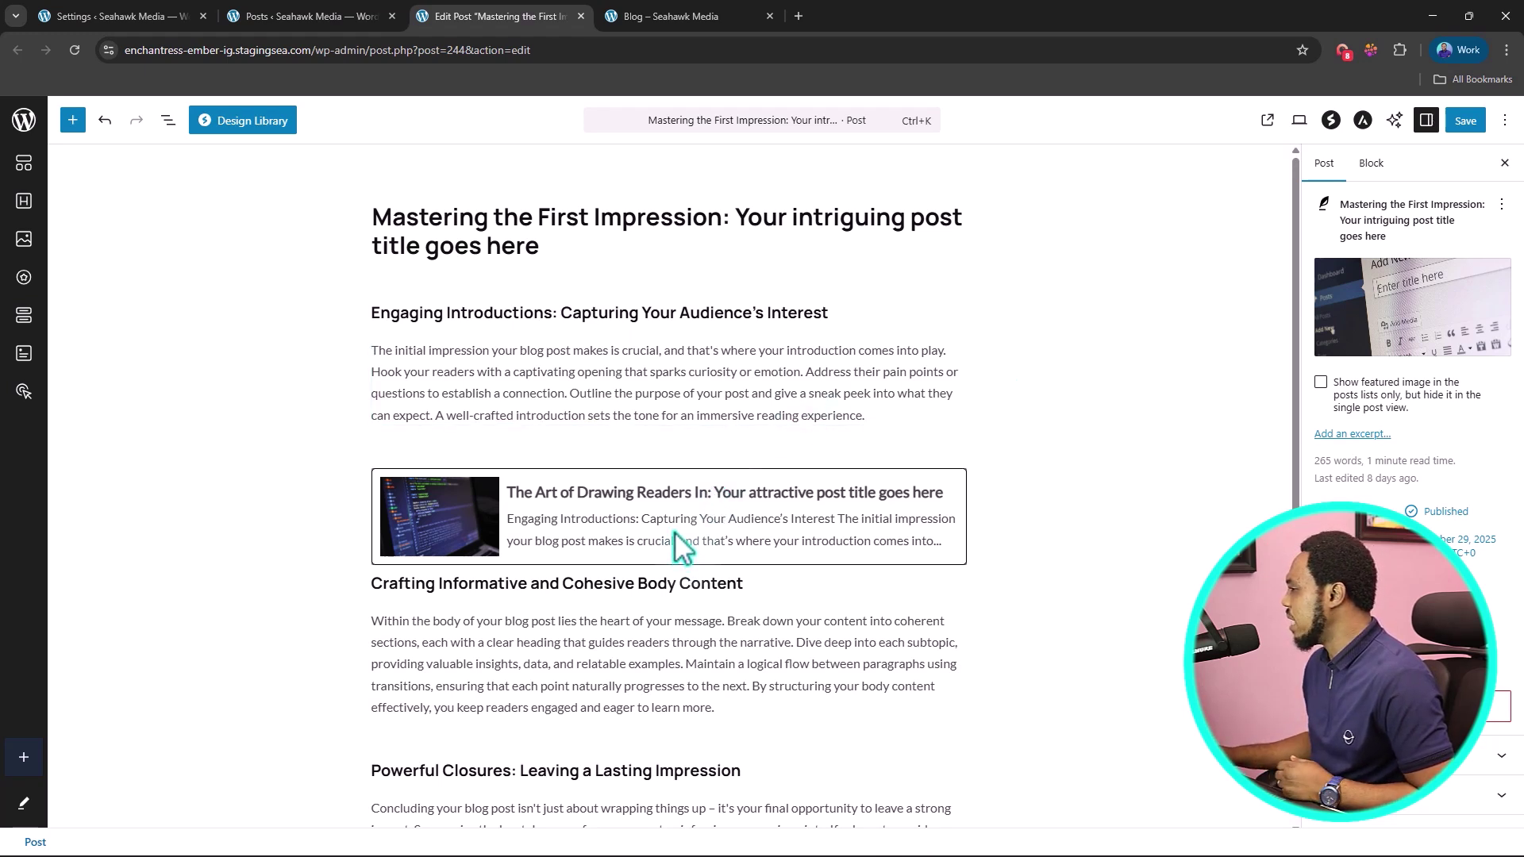
{"action": "scroll", "coordinate": [676, 457], "scroll_direction": "down", "scroll_amount": 3}
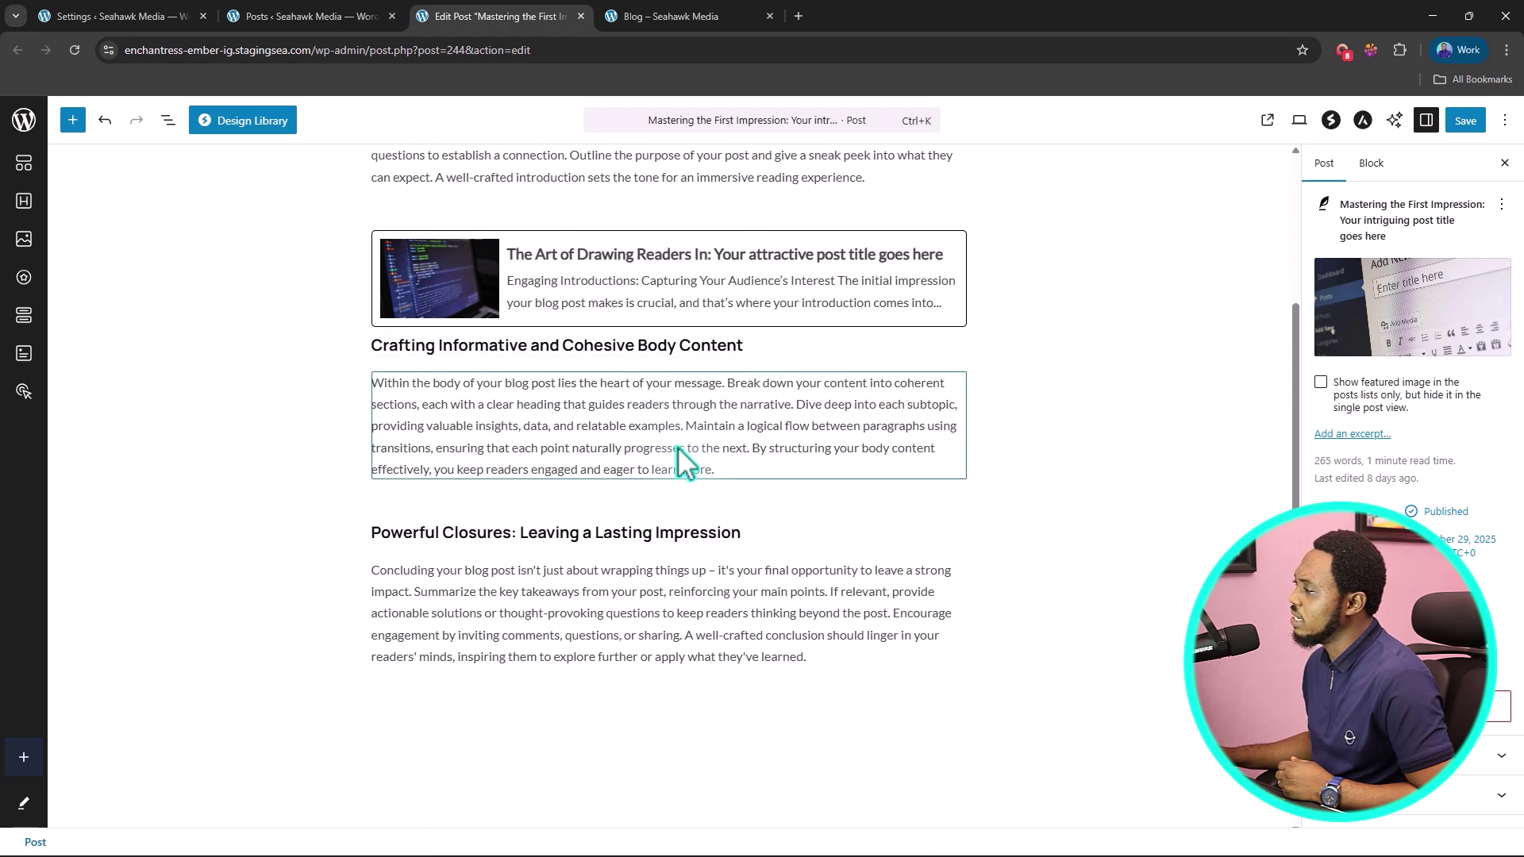
{"action": "left_click", "coordinate": [669, 500]}
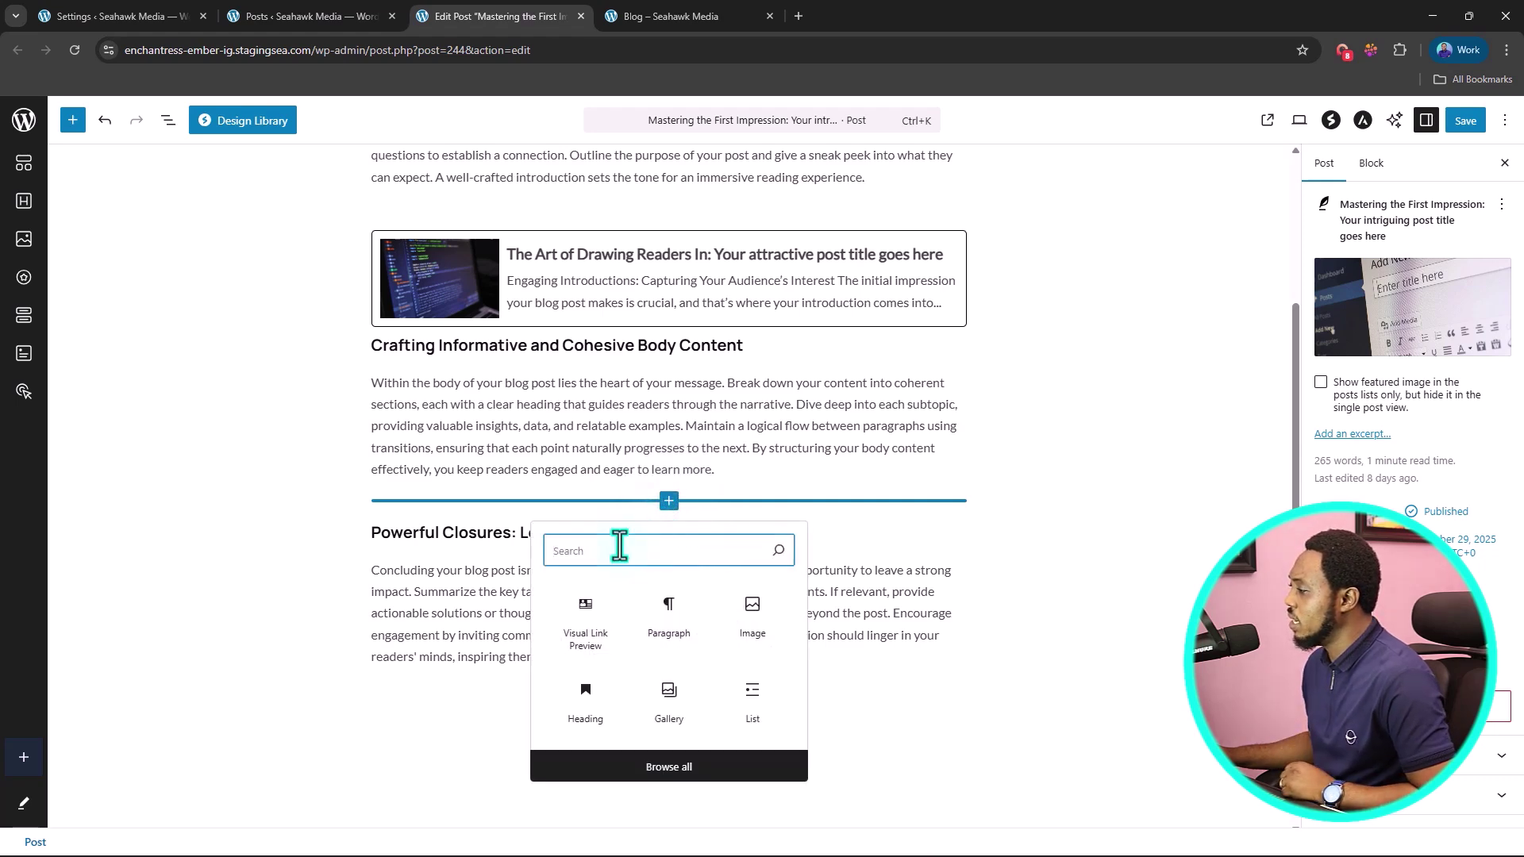
{"action": "left_click", "coordinate": [587, 637]}
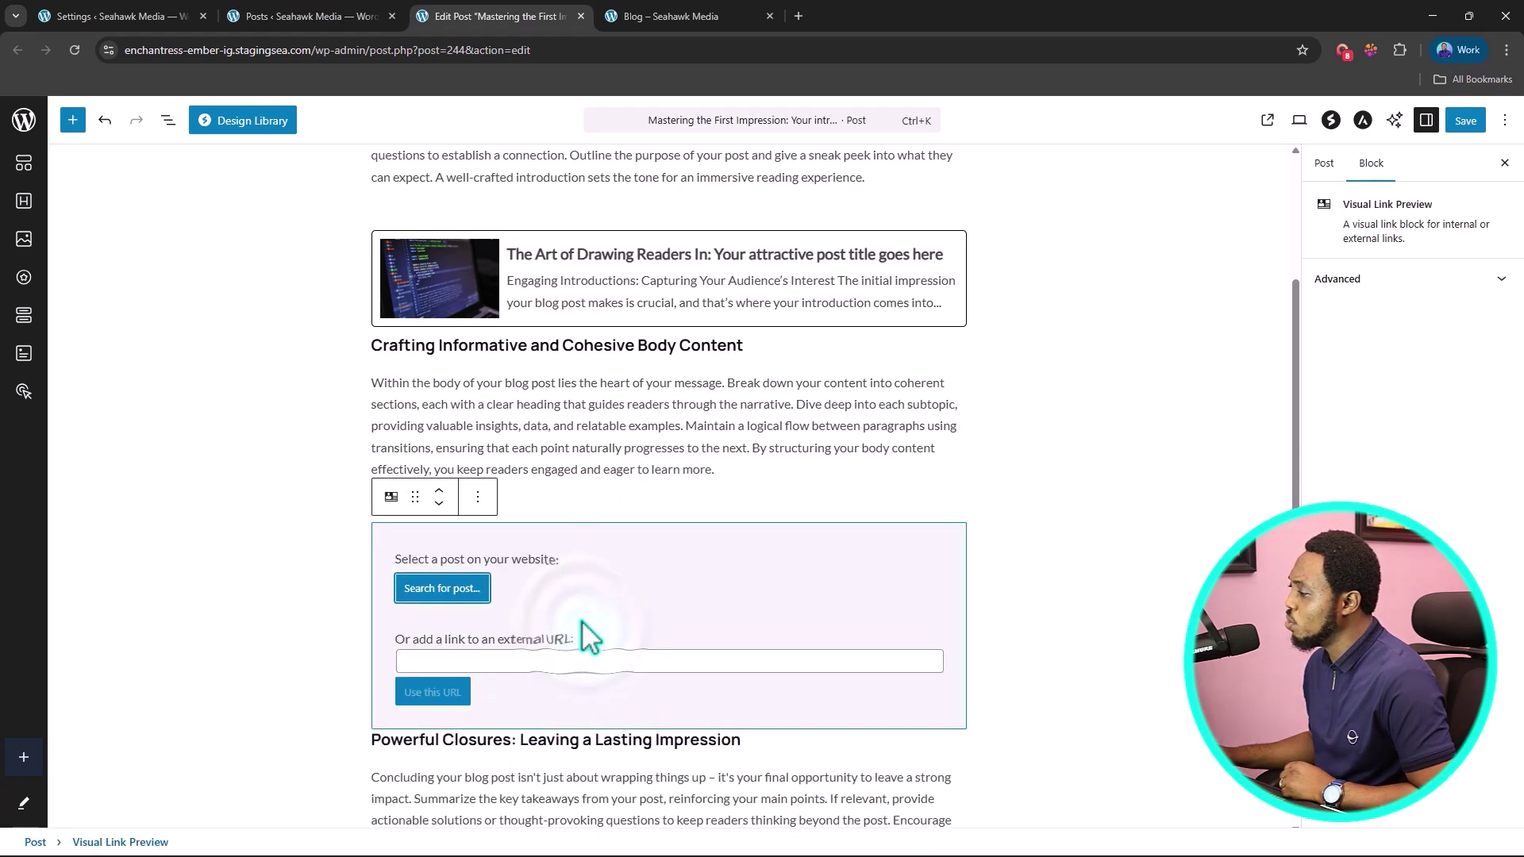
{"action": "left_click", "coordinate": [434, 661]}
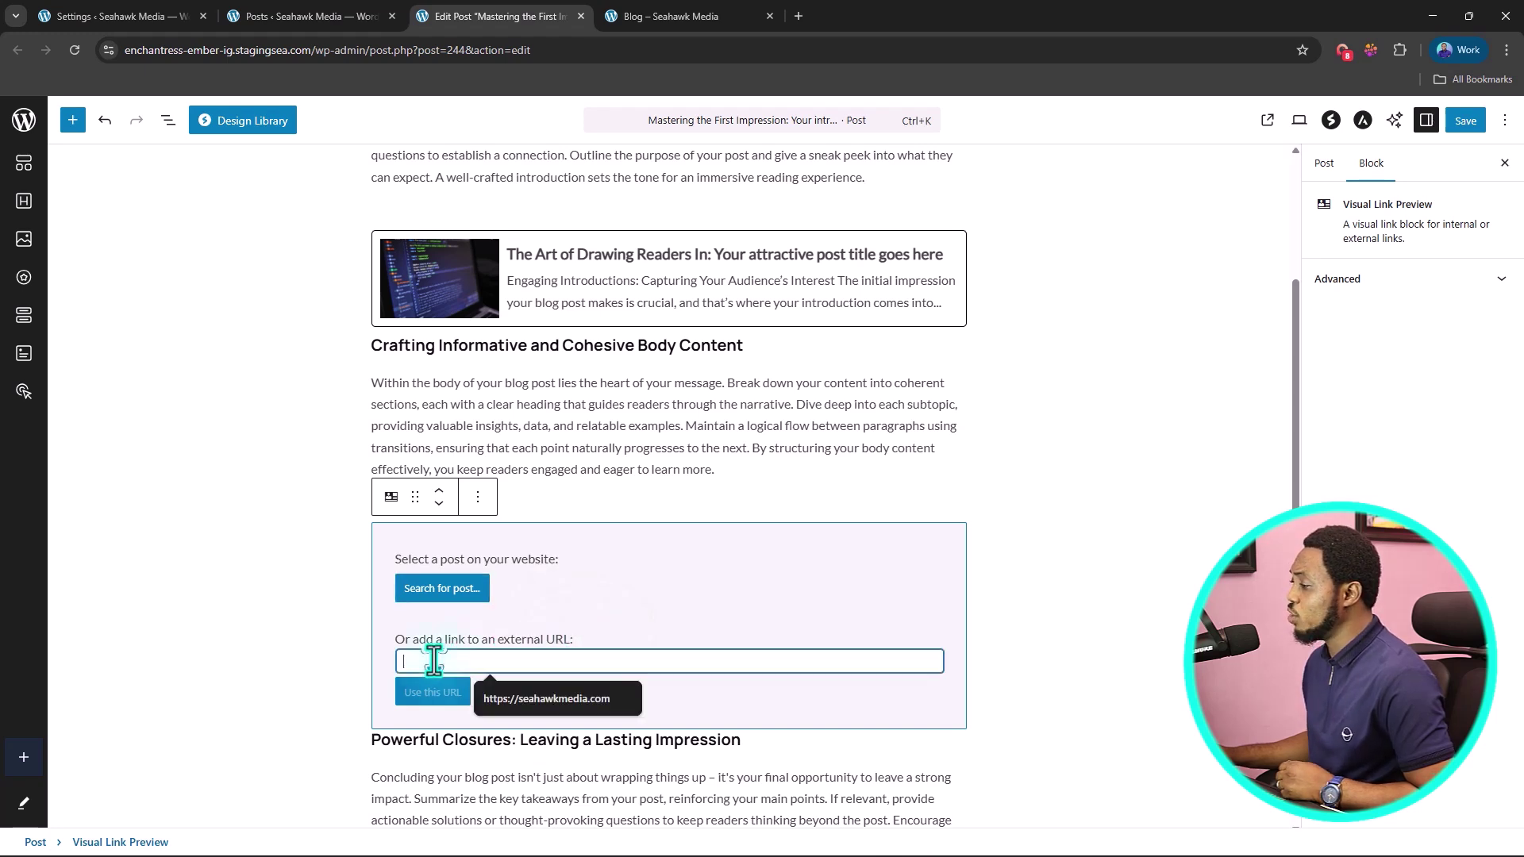
{"action": "left_click", "coordinate": [503, 696]}
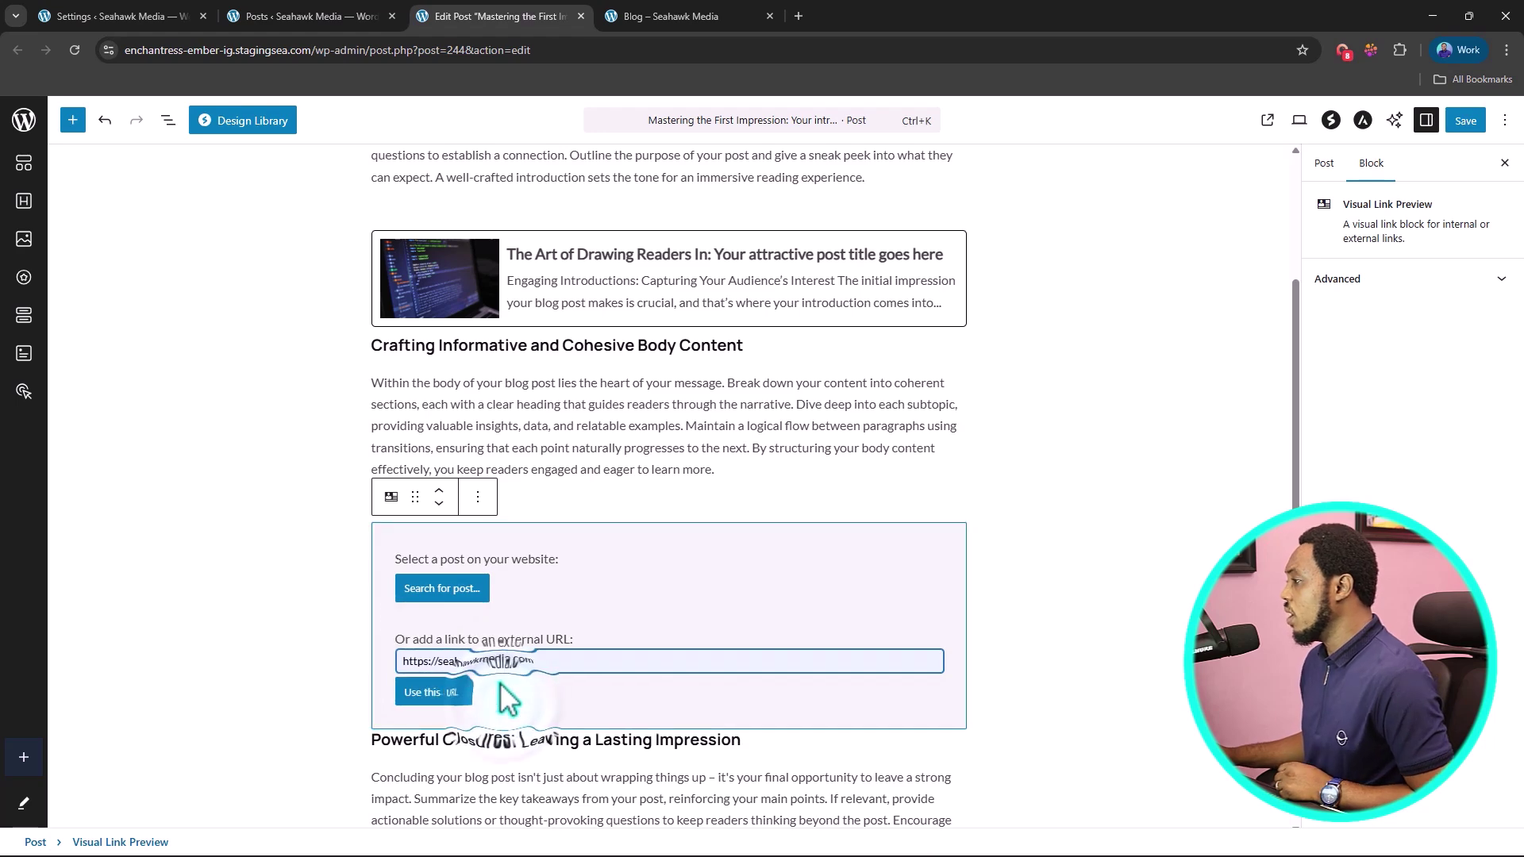
{"action": "left_click", "coordinate": [433, 692]}
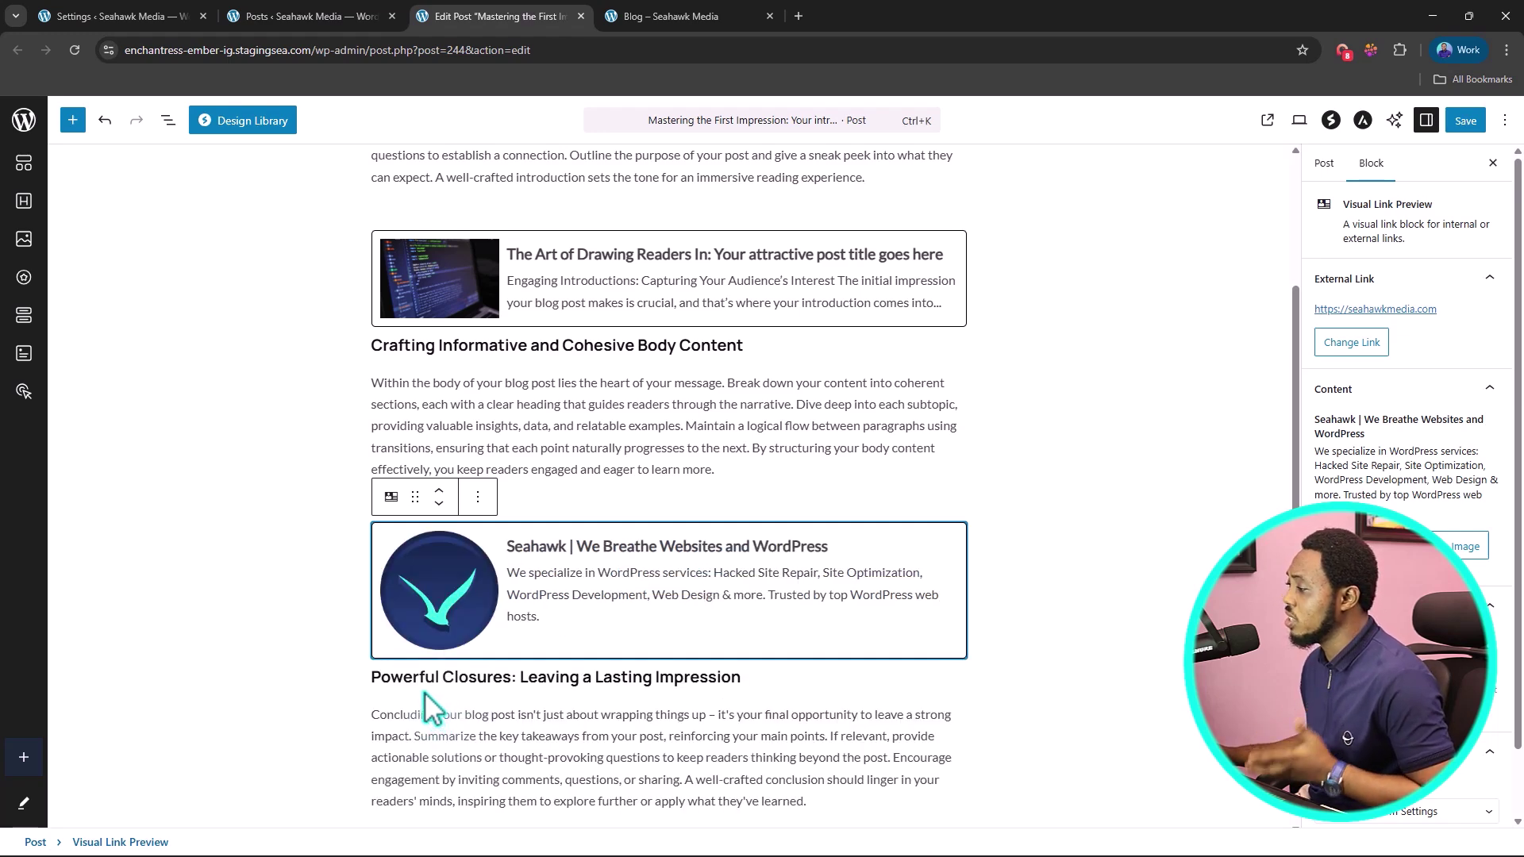
{"action": "left_click", "coordinate": [416, 603]}
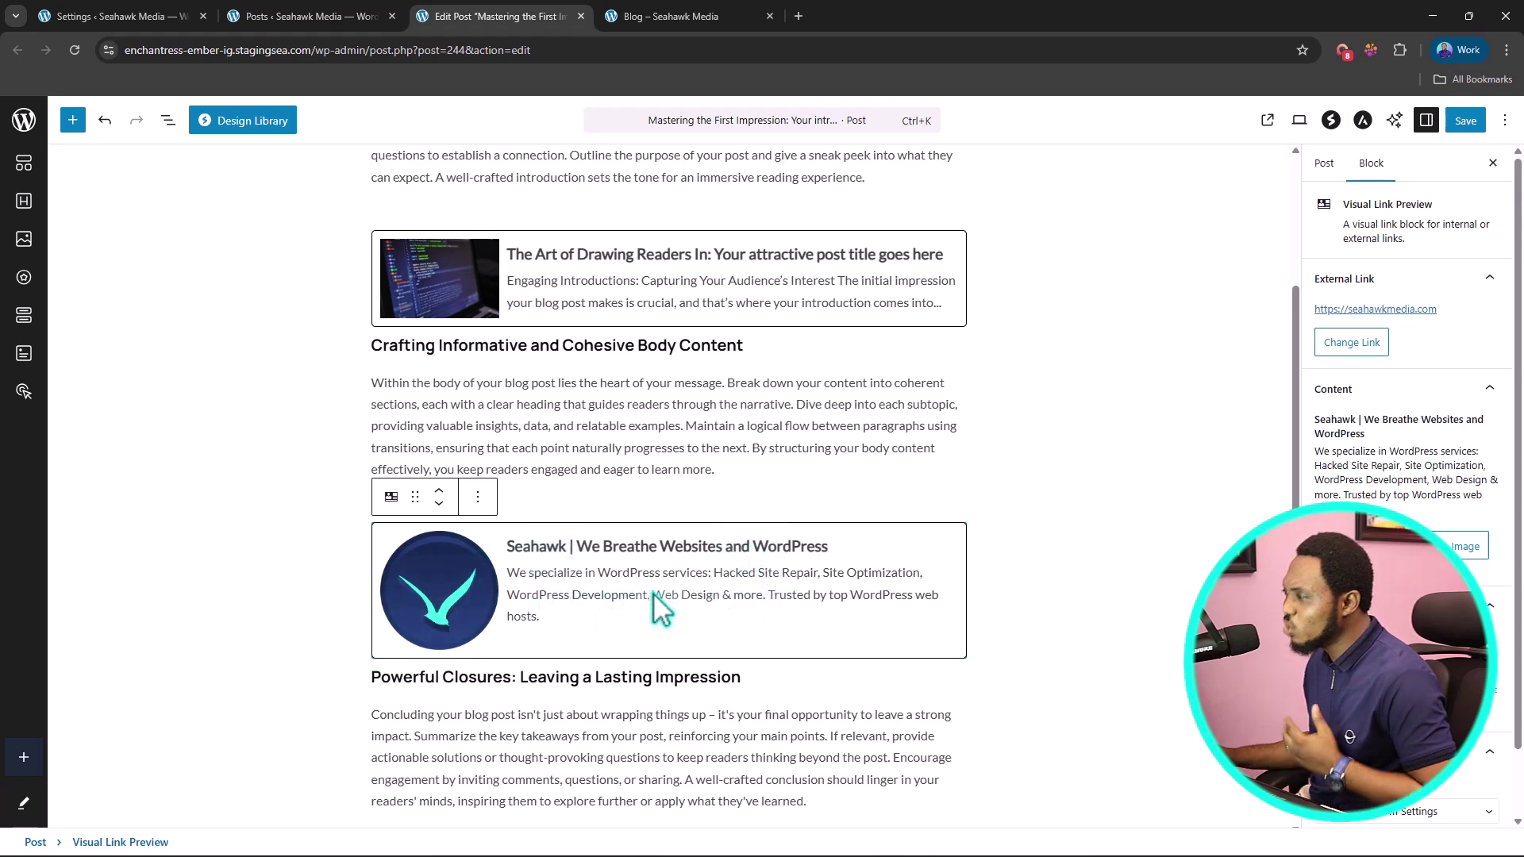
{"action": "left_click", "coordinate": [1012, 420]}
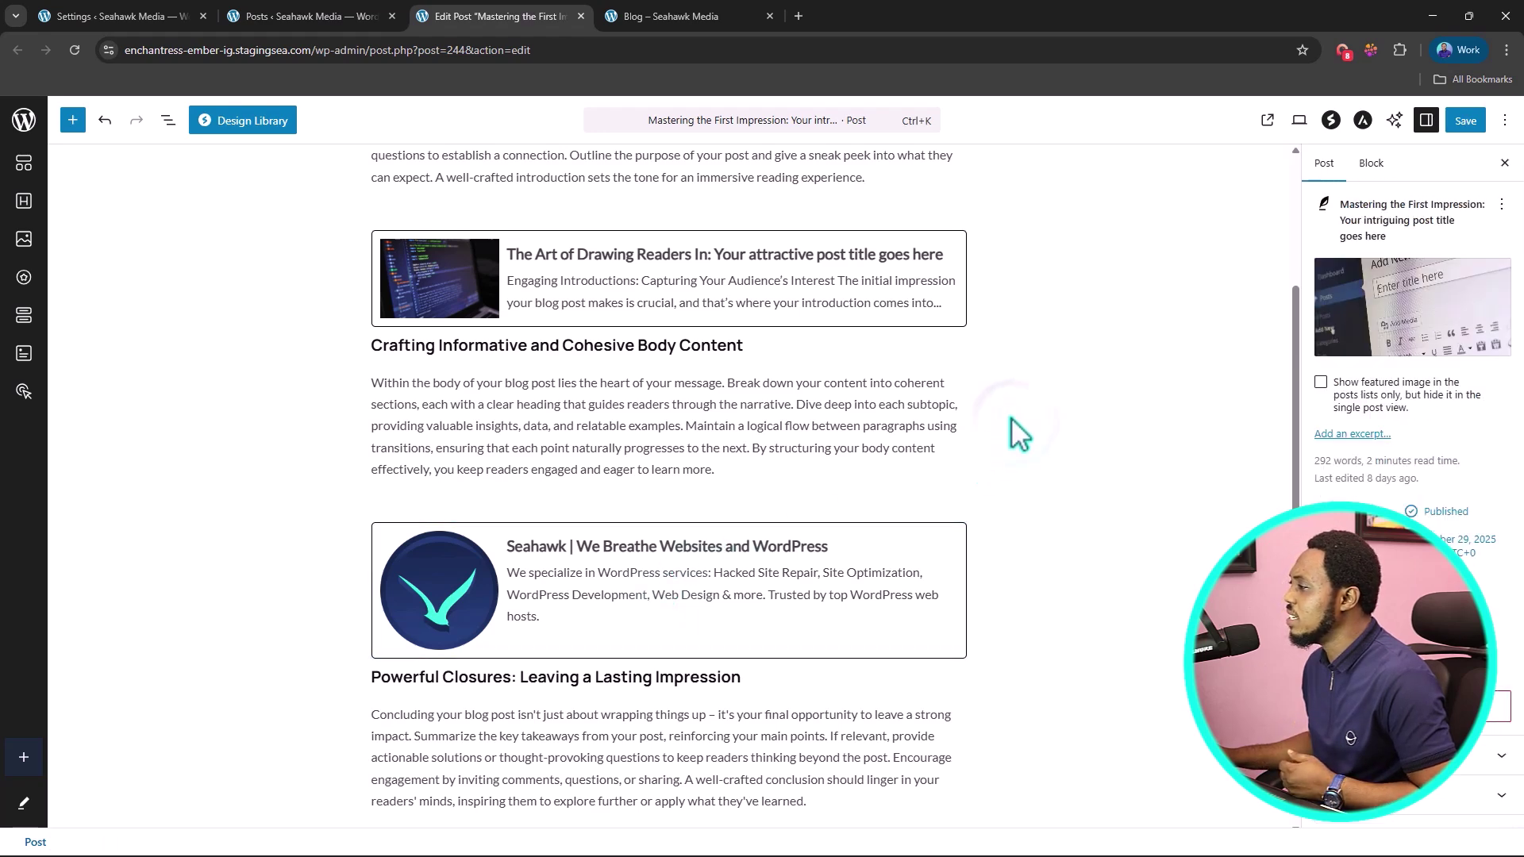
- Insert a Visual Link Preview block after the closing paragraph
{"action": "scroll", "coordinate": [982, 432], "scroll_direction": "down", "scroll_amount": 3}
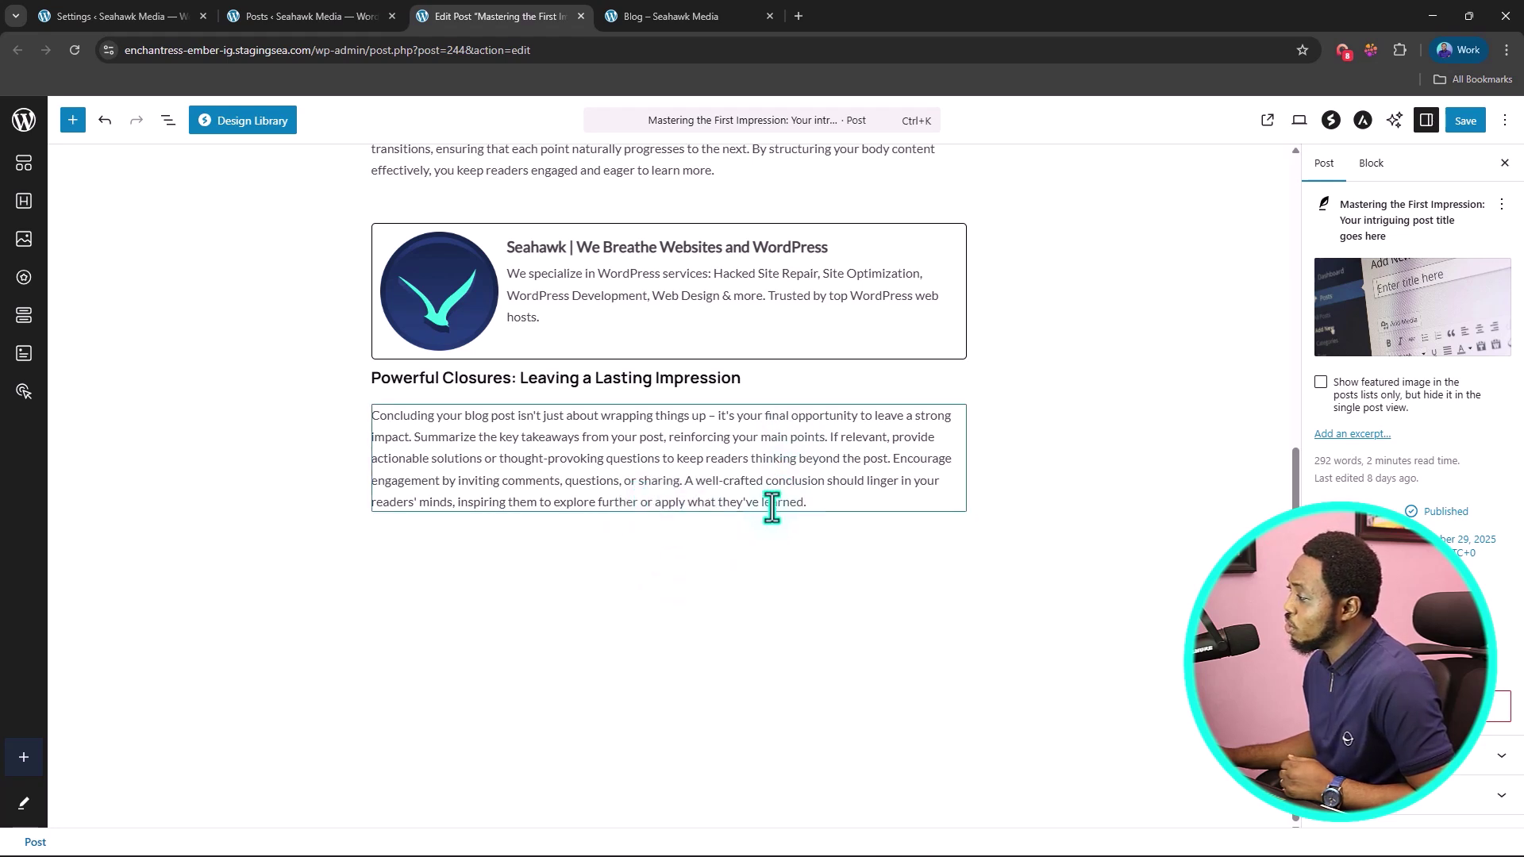
{"action": "left_click", "coordinate": [830, 508]}
{"action": "left_click", "coordinate": [821, 520]}
{"action": "left_click", "coordinate": [956, 542]}
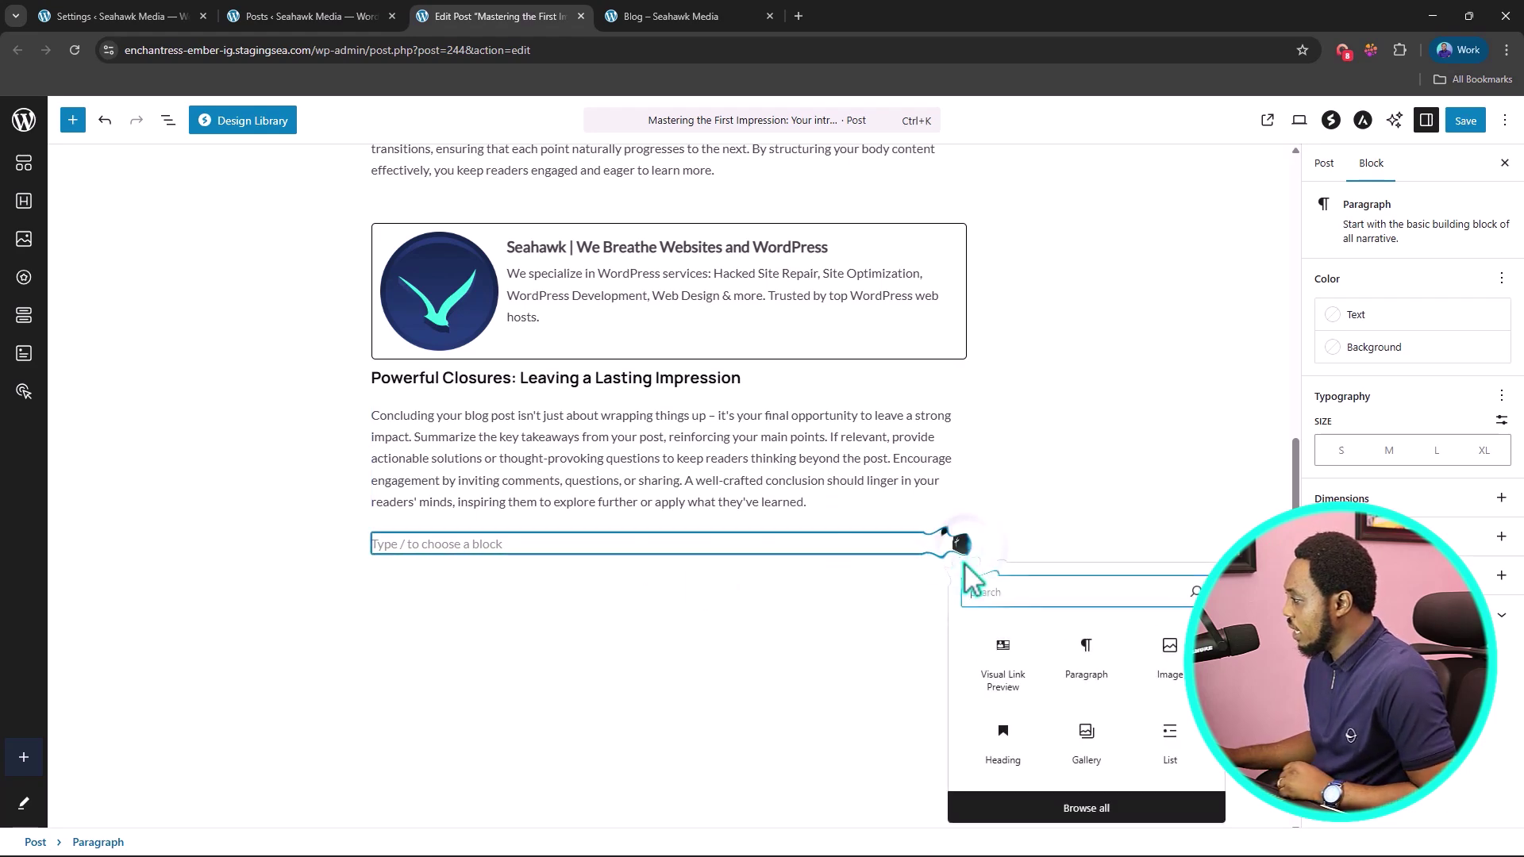
{"action": "left_click", "coordinate": [1003, 675]}
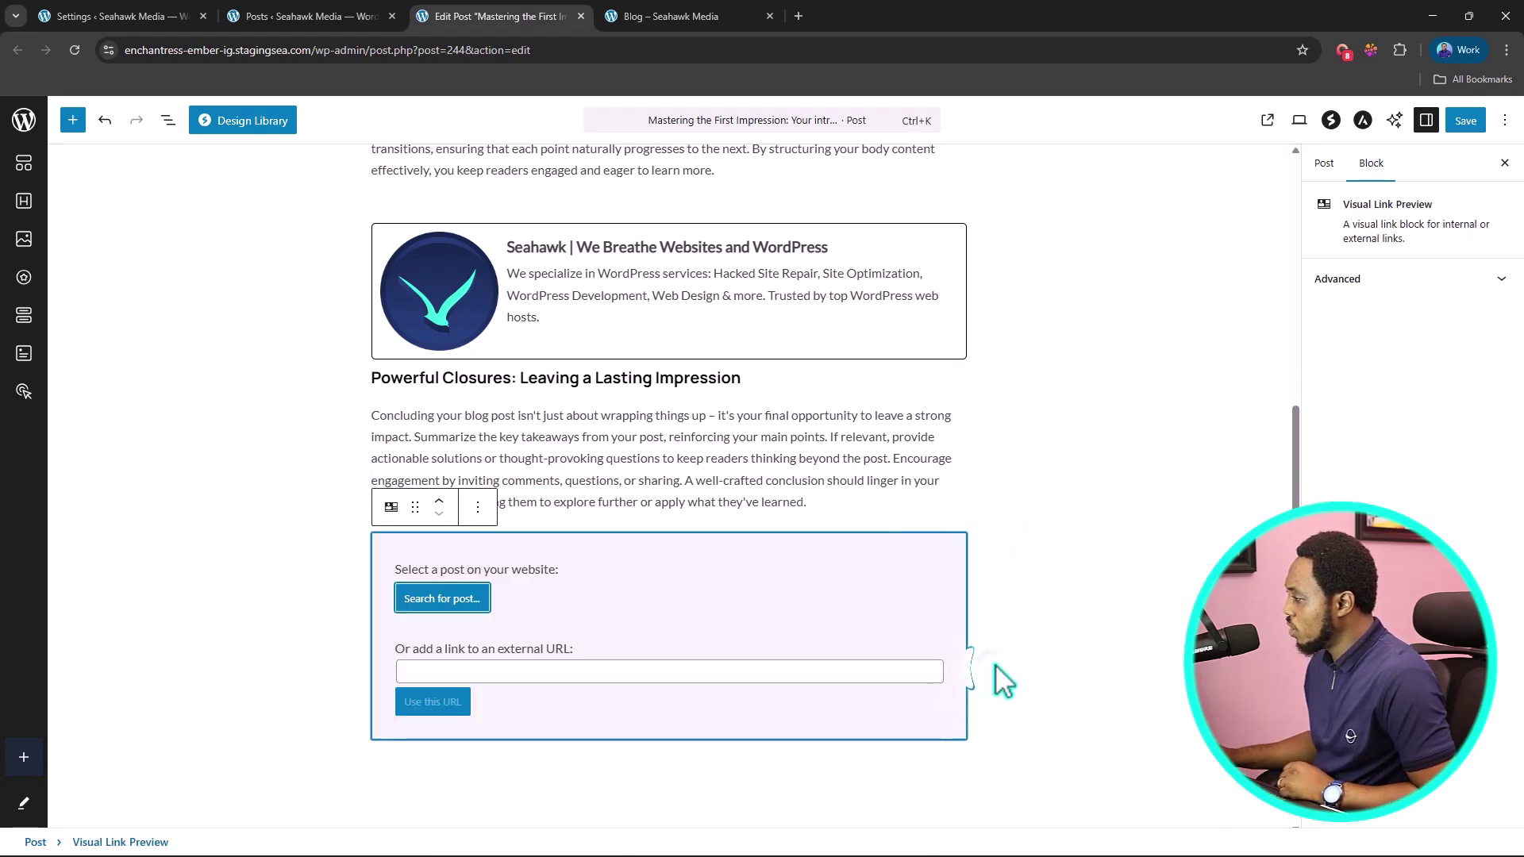
- Link the block to the Totte Bag product by searching Products for 'tott'
{"action": "left_click", "coordinate": [444, 597]}
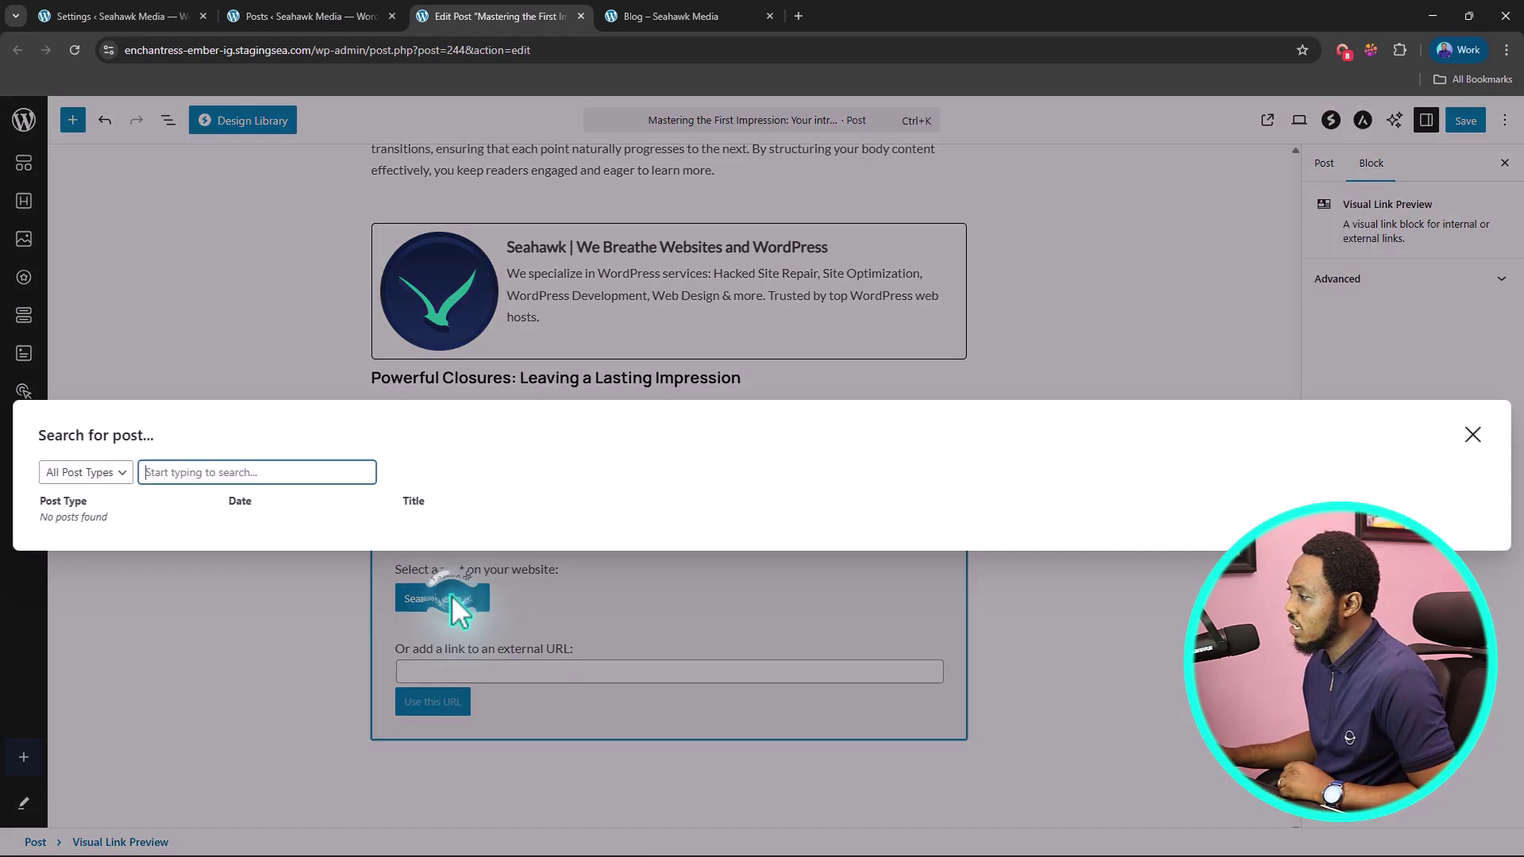
{"action": "left_click", "coordinate": [112, 476]}
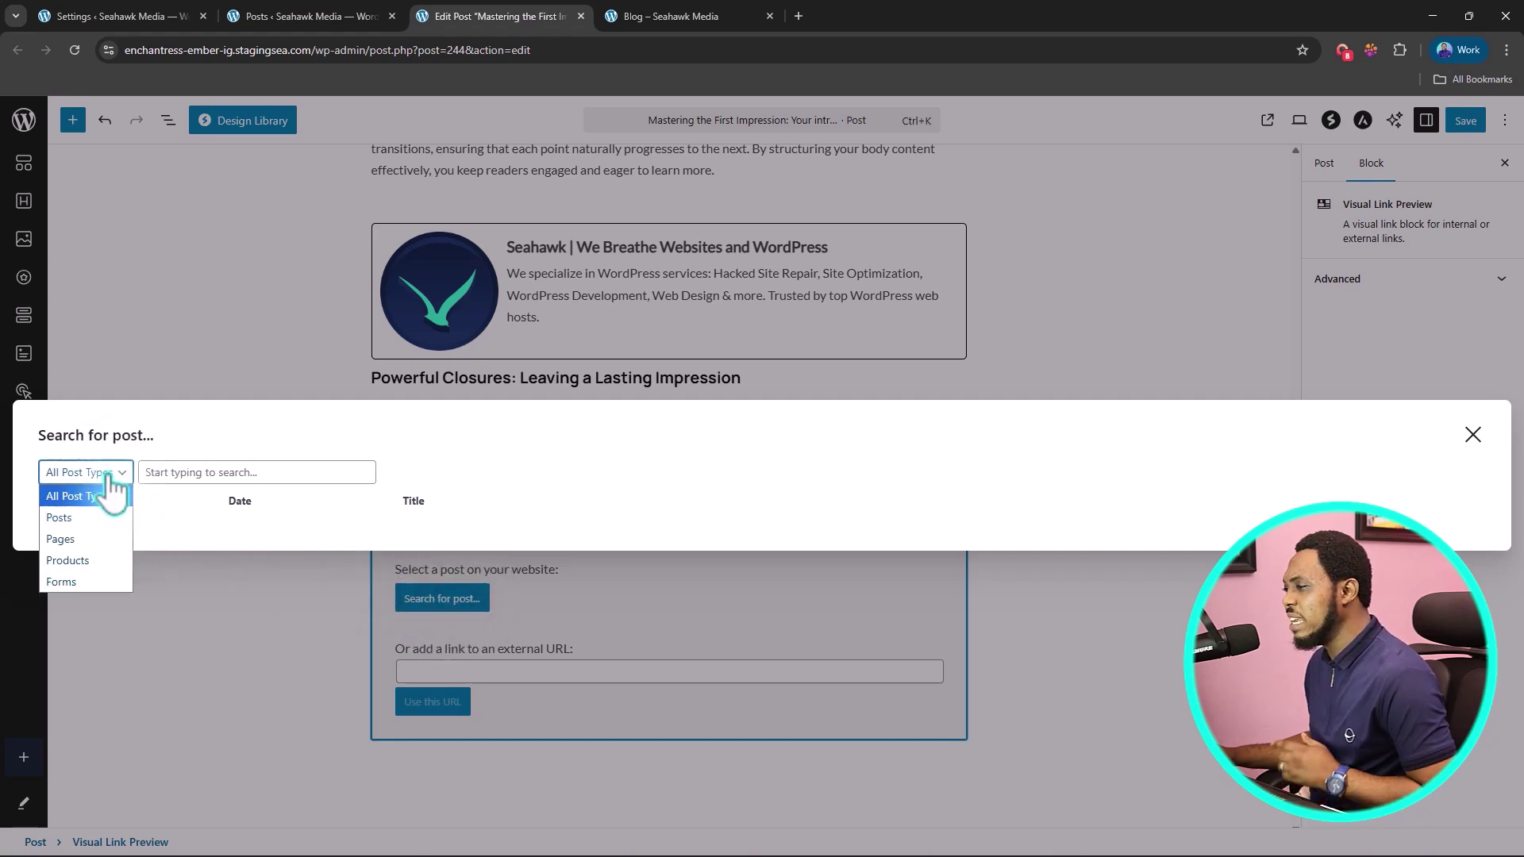
{"action": "left_click", "coordinate": [68, 560]}
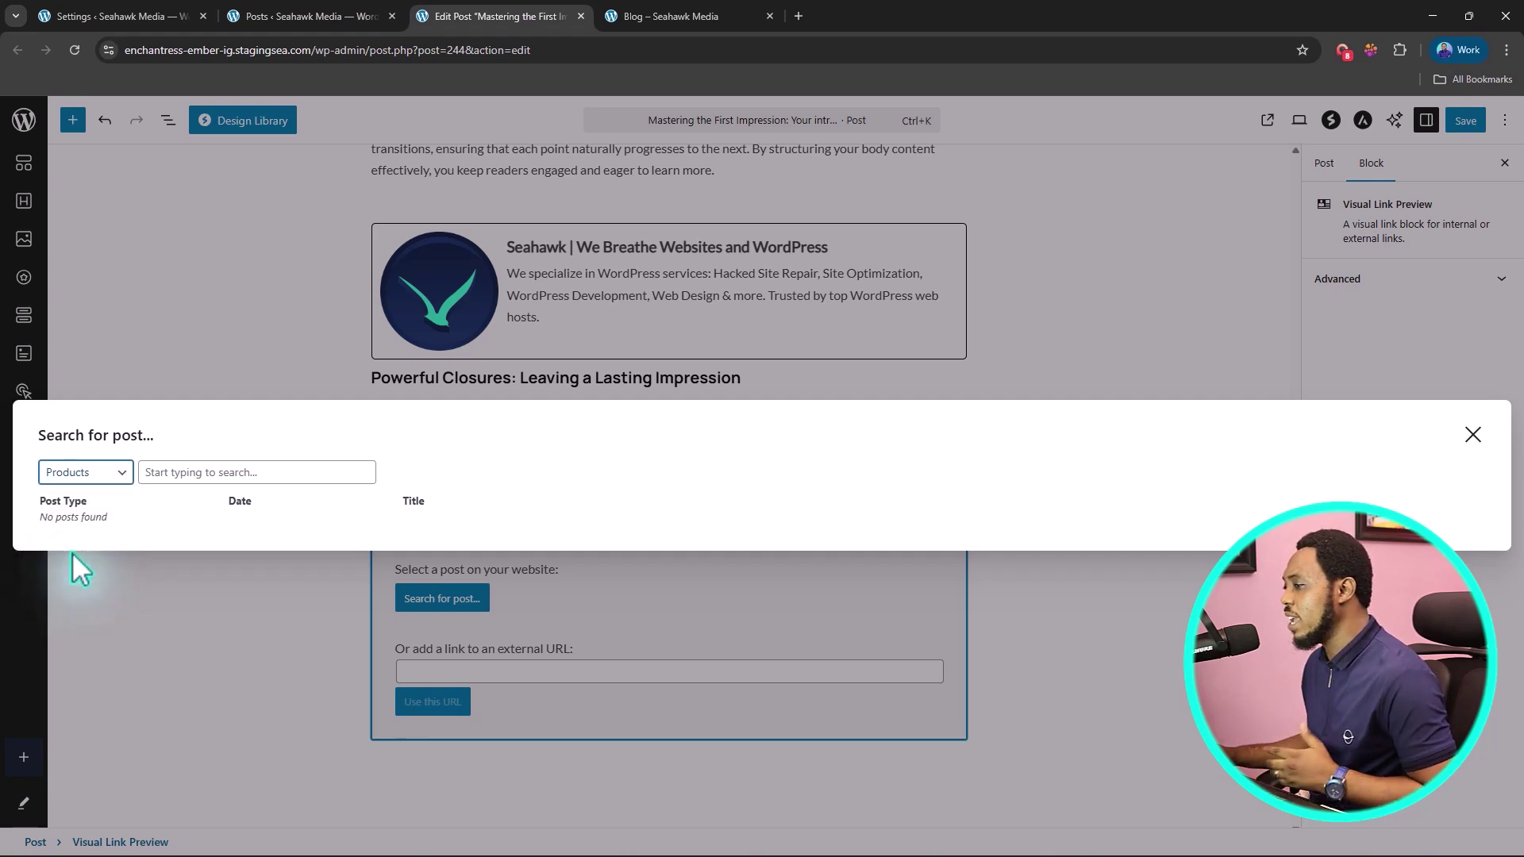
{"action": "left_click", "coordinate": [155, 473]}
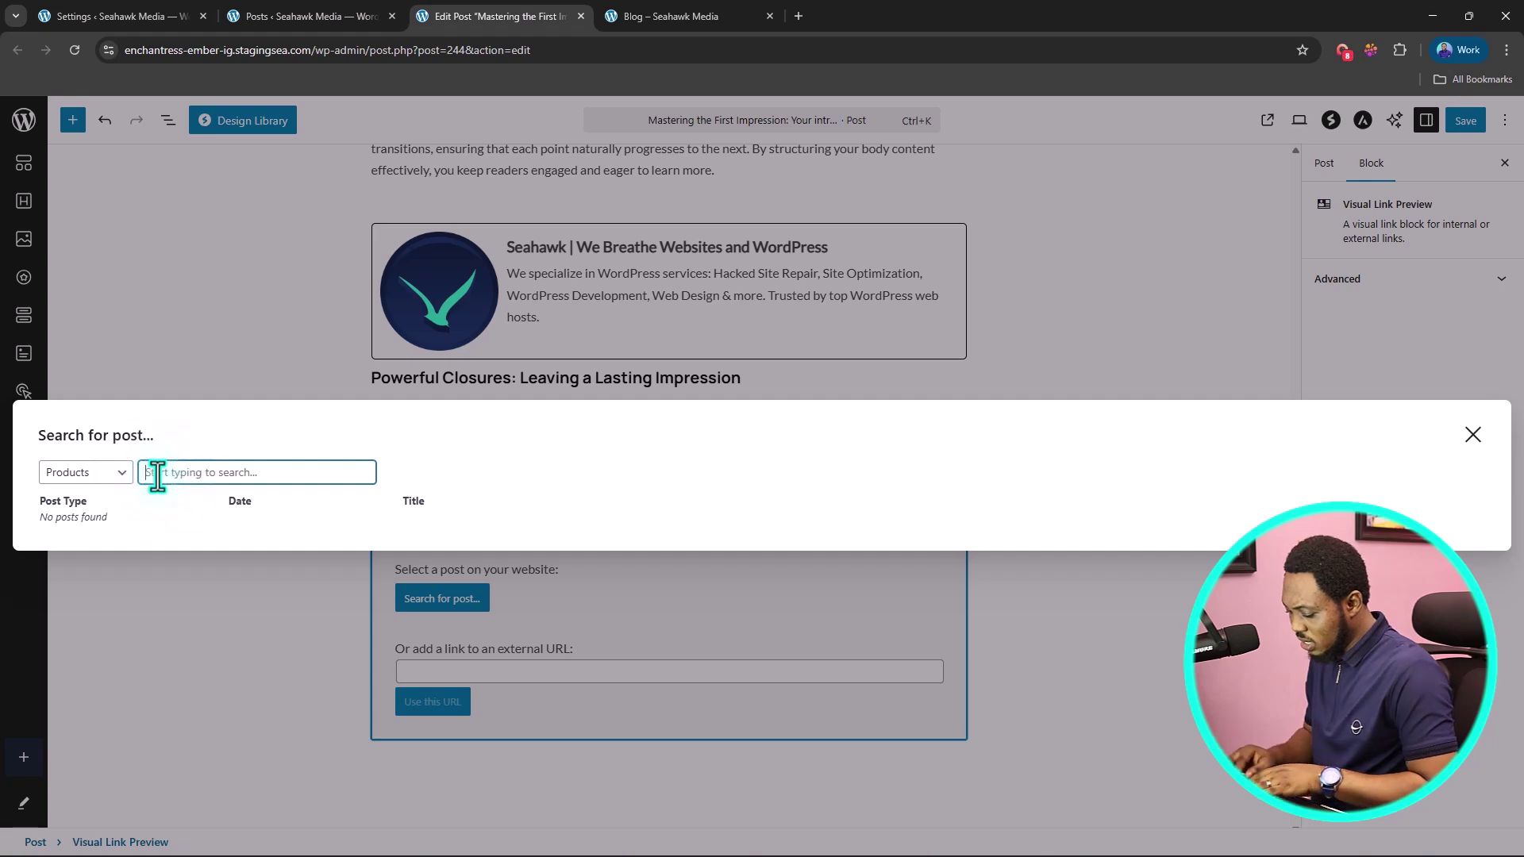
{"action": "type", "text": "tott"}
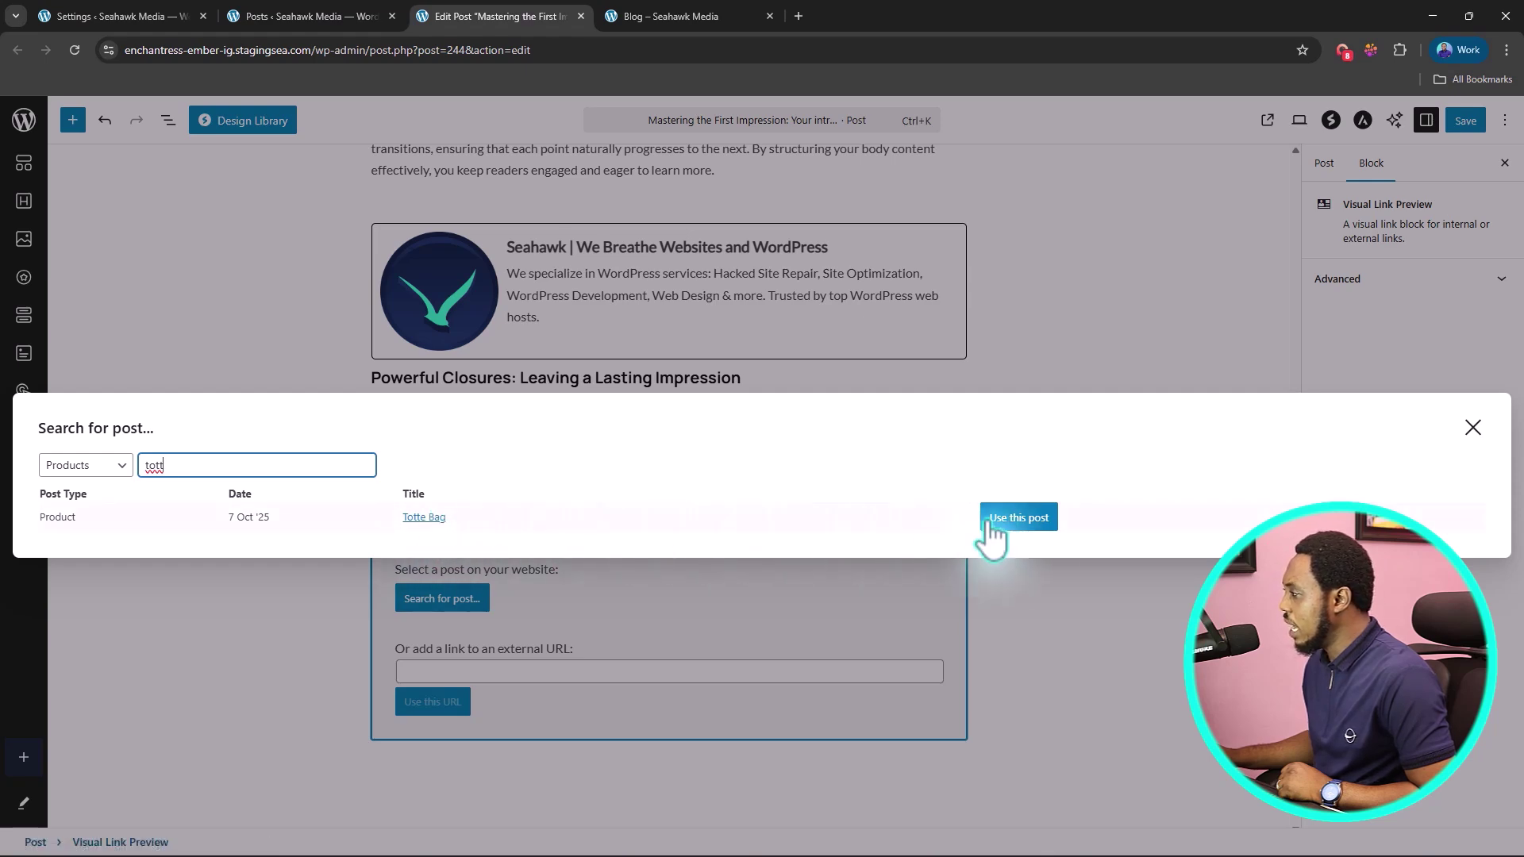
{"action": "left_click", "coordinate": [1019, 517]}
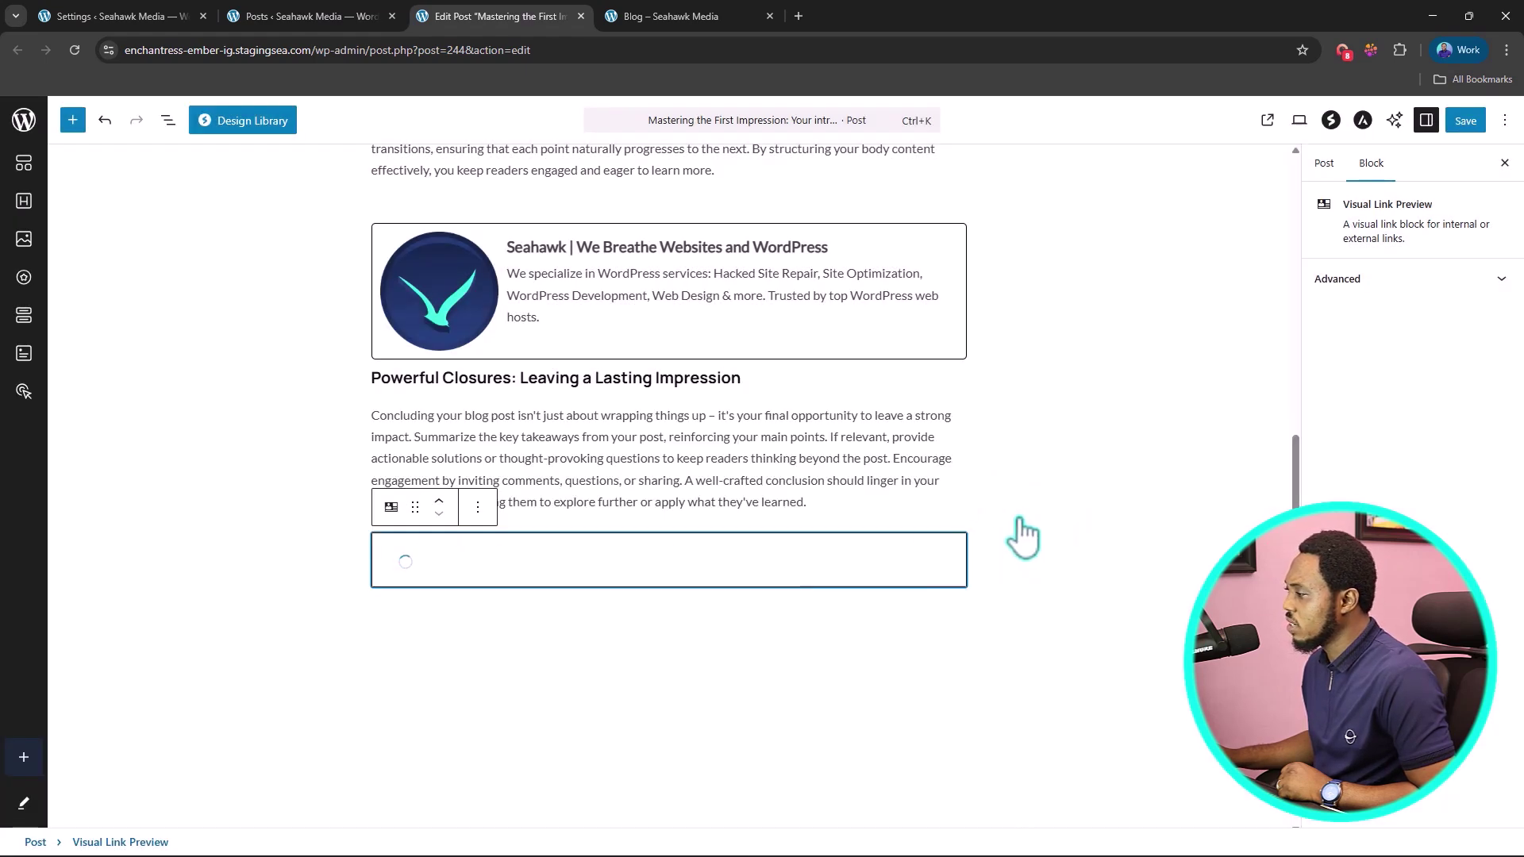
- Let the Totte Bag card load, review its Internal Link and Content settings, then deselect it
{"action": "scroll", "coordinate": [945, 500], "scroll_direction": "down", "scroll_amount": 3}
{"action": "scroll", "coordinate": [1404, 396], "scroll_direction": "down", "scroll_amount": 2}
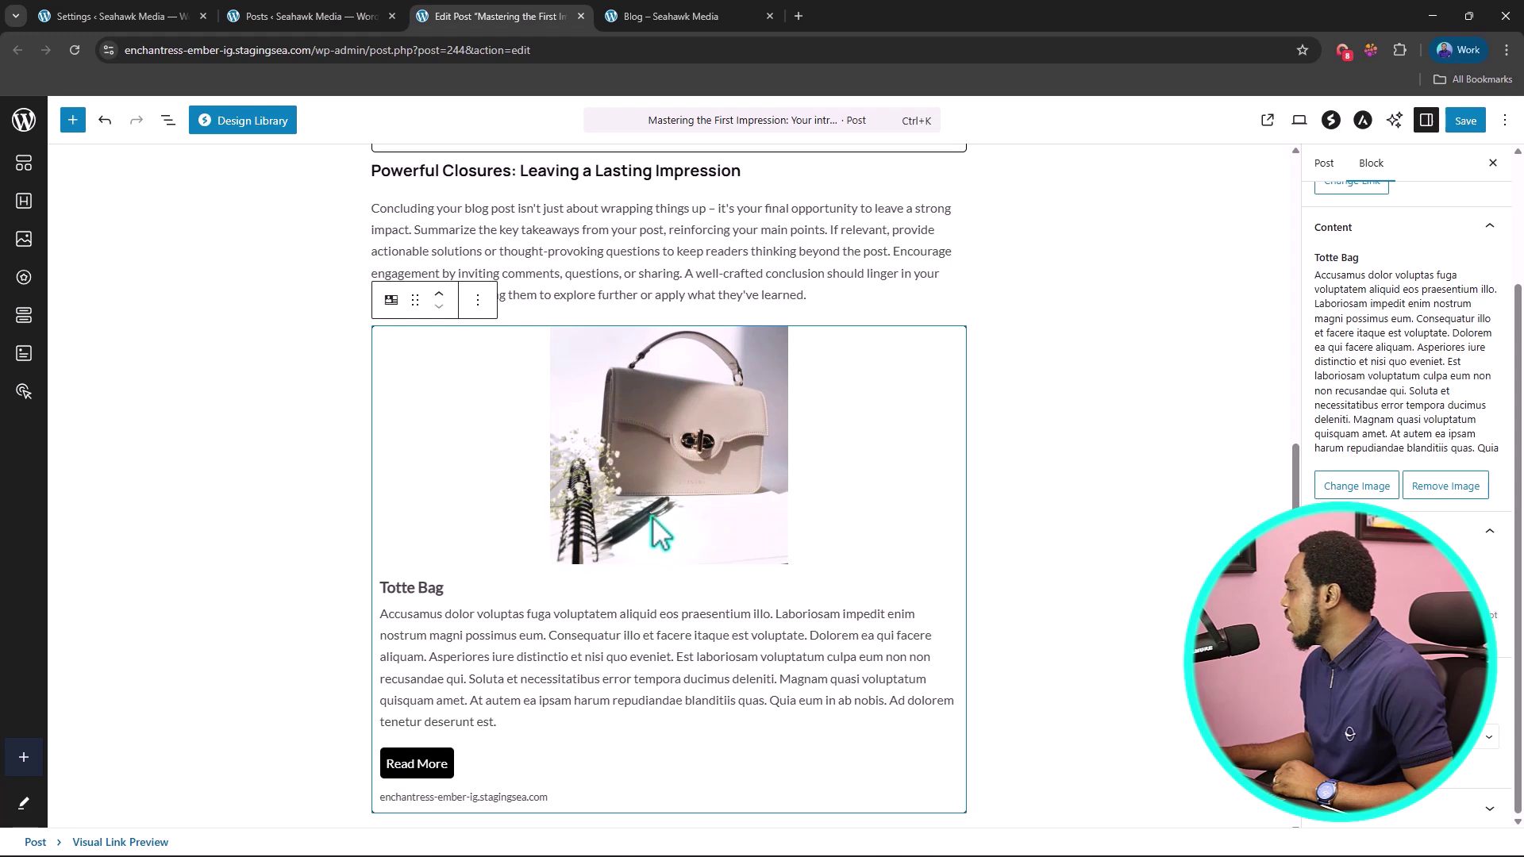
{"action": "left_click", "coordinate": [698, 543]}
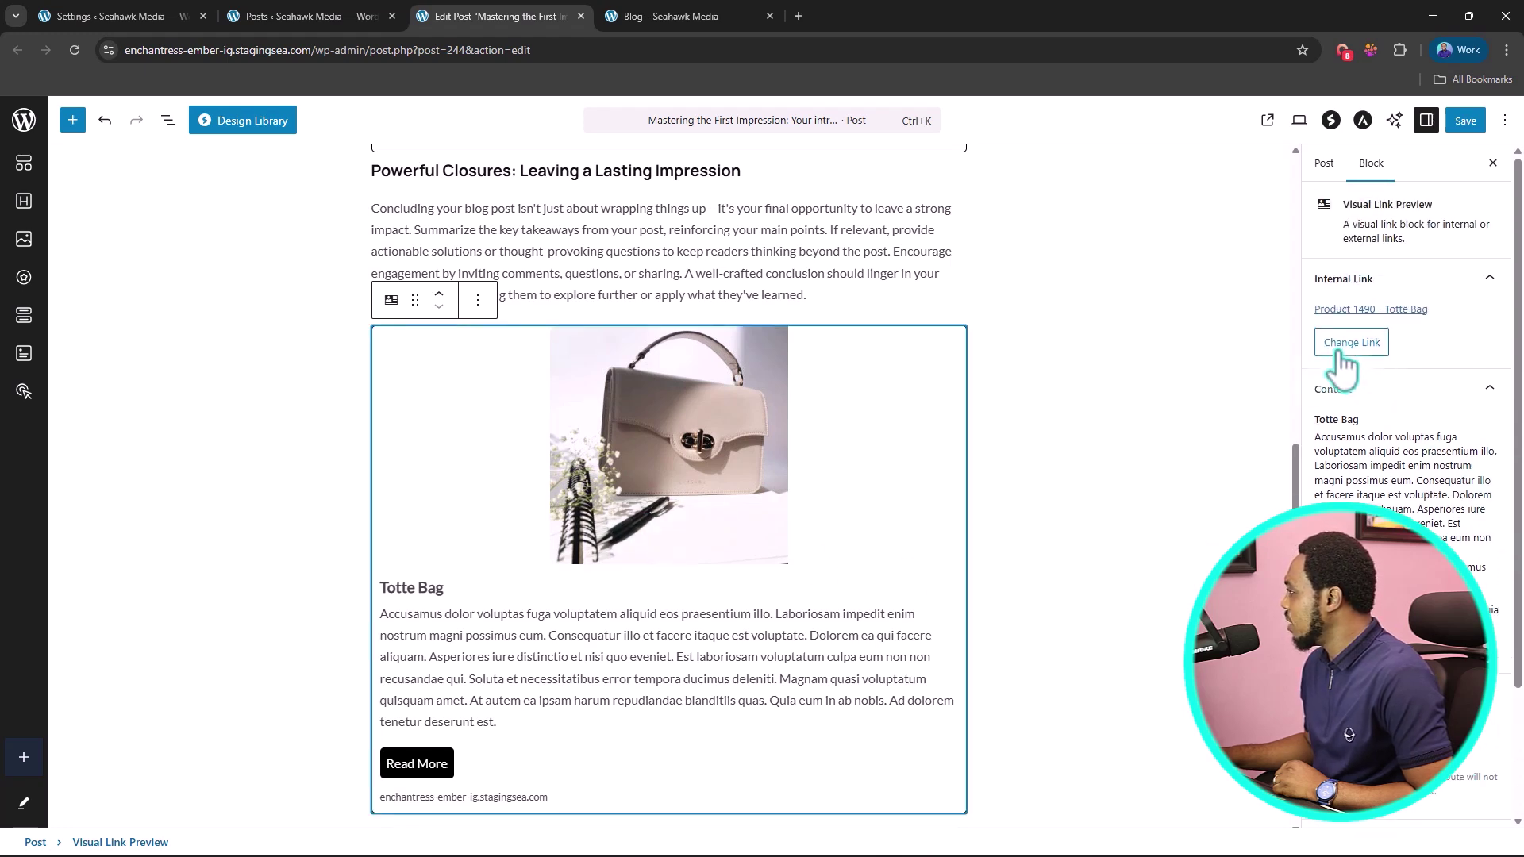
{"action": "scroll", "coordinate": [1382, 426], "scroll_direction": "down", "scroll_amount": 2}
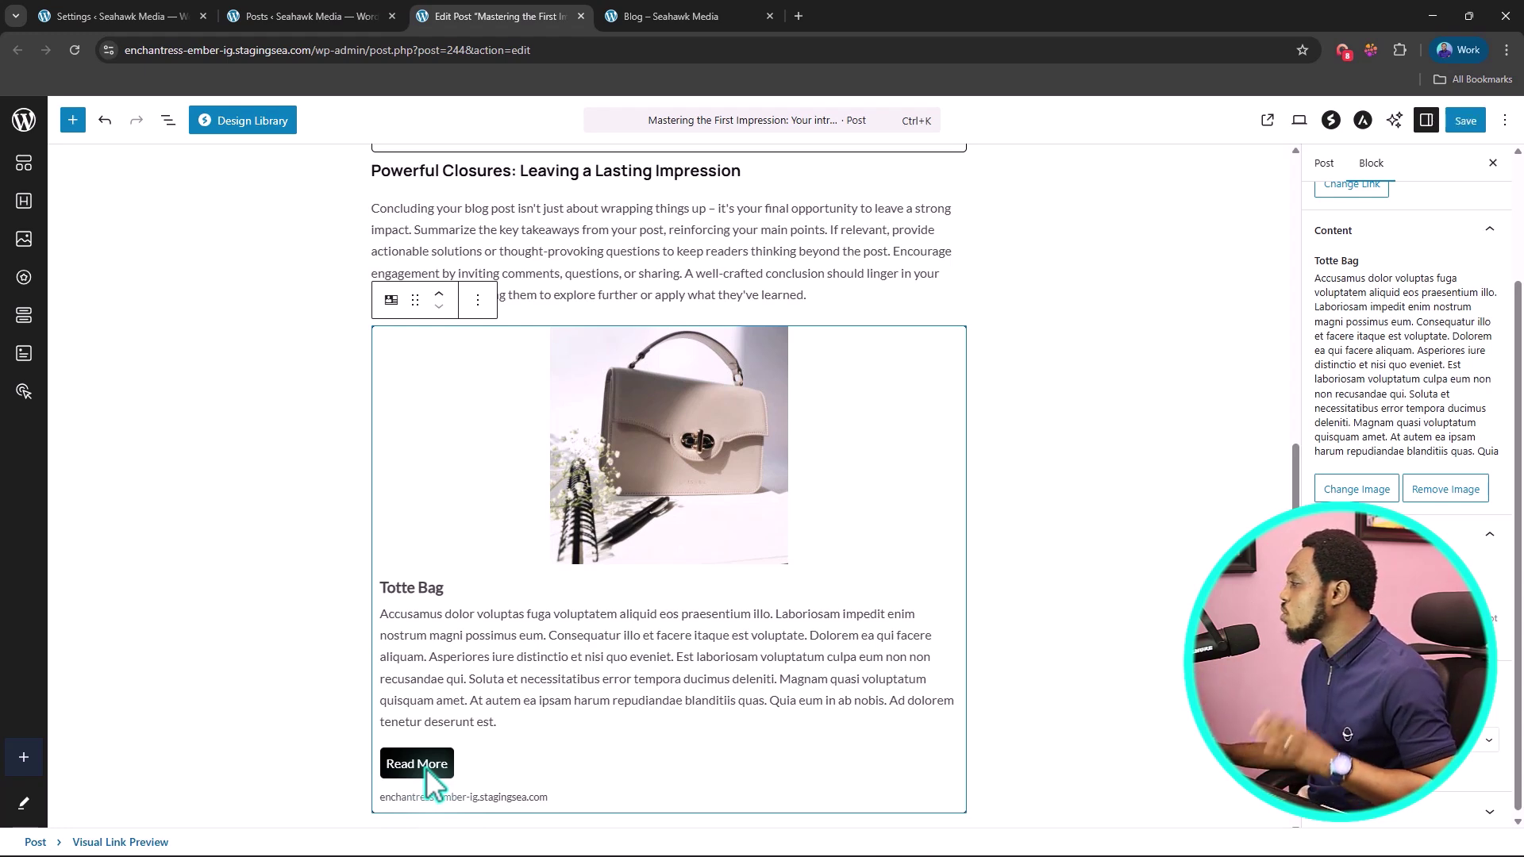
{"action": "left_click", "coordinate": [1233, 377]}
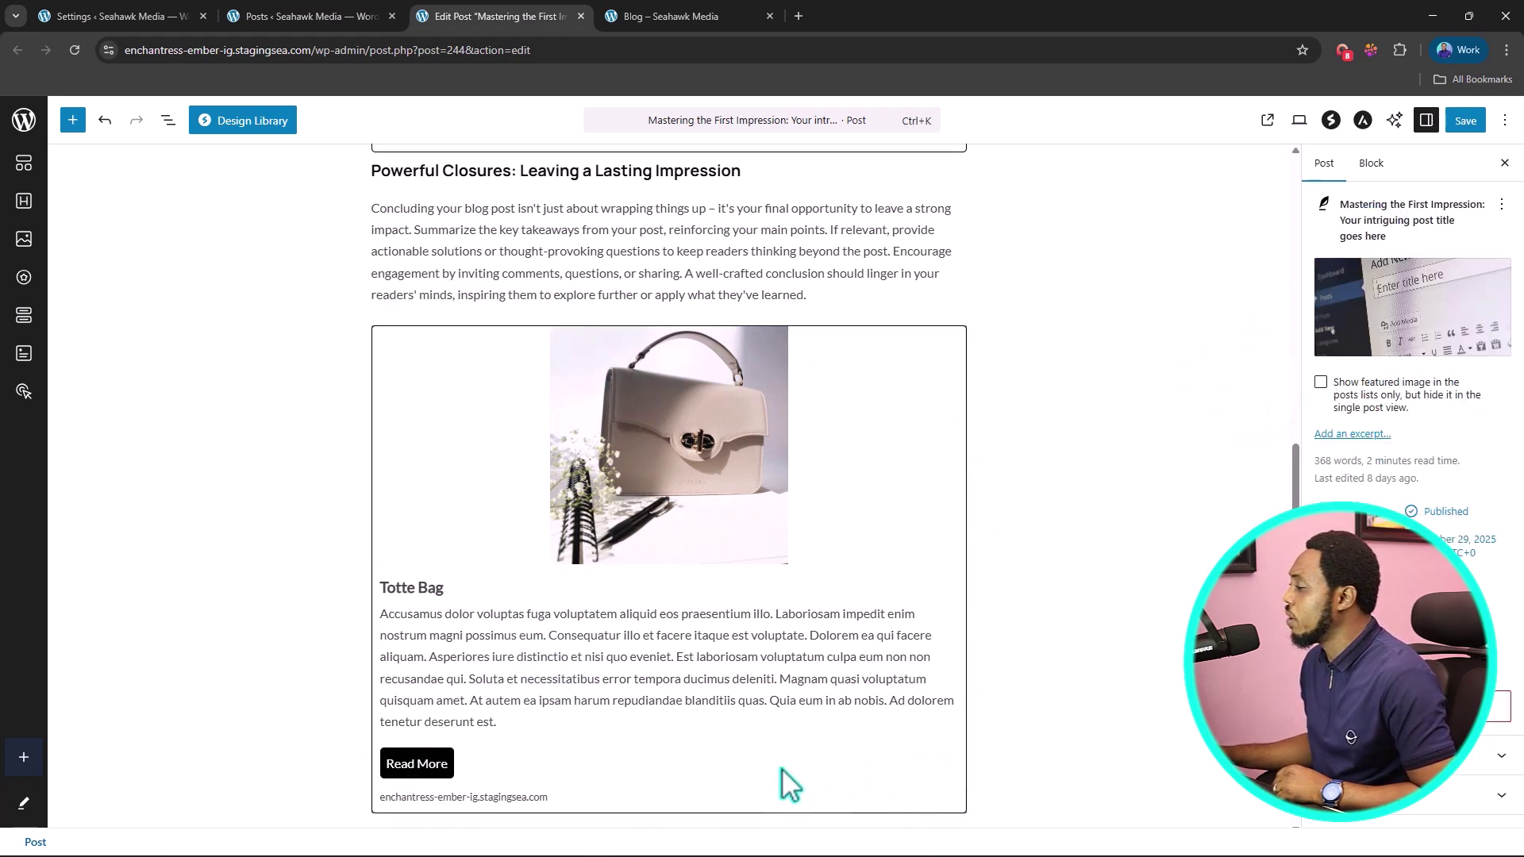
{"action": "scroll", "coordinate": [788, 784], "scroll_direction": "up", "scroll_amount": 5}
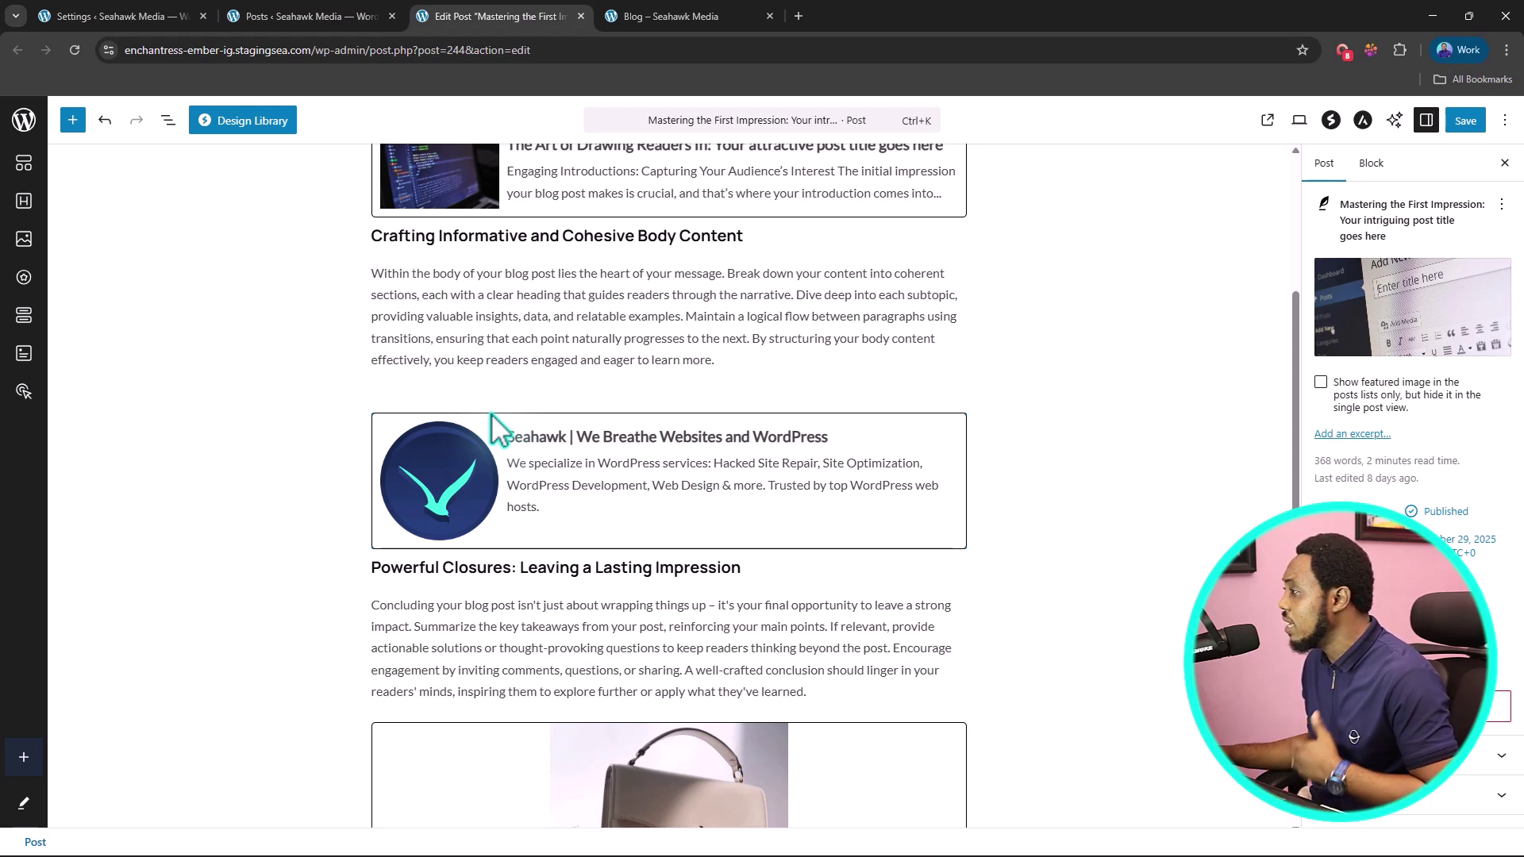
- Turn on custom styling for static templates, keeping the white background colour
{"action": "left_click", "coordinate": [248, 24]}
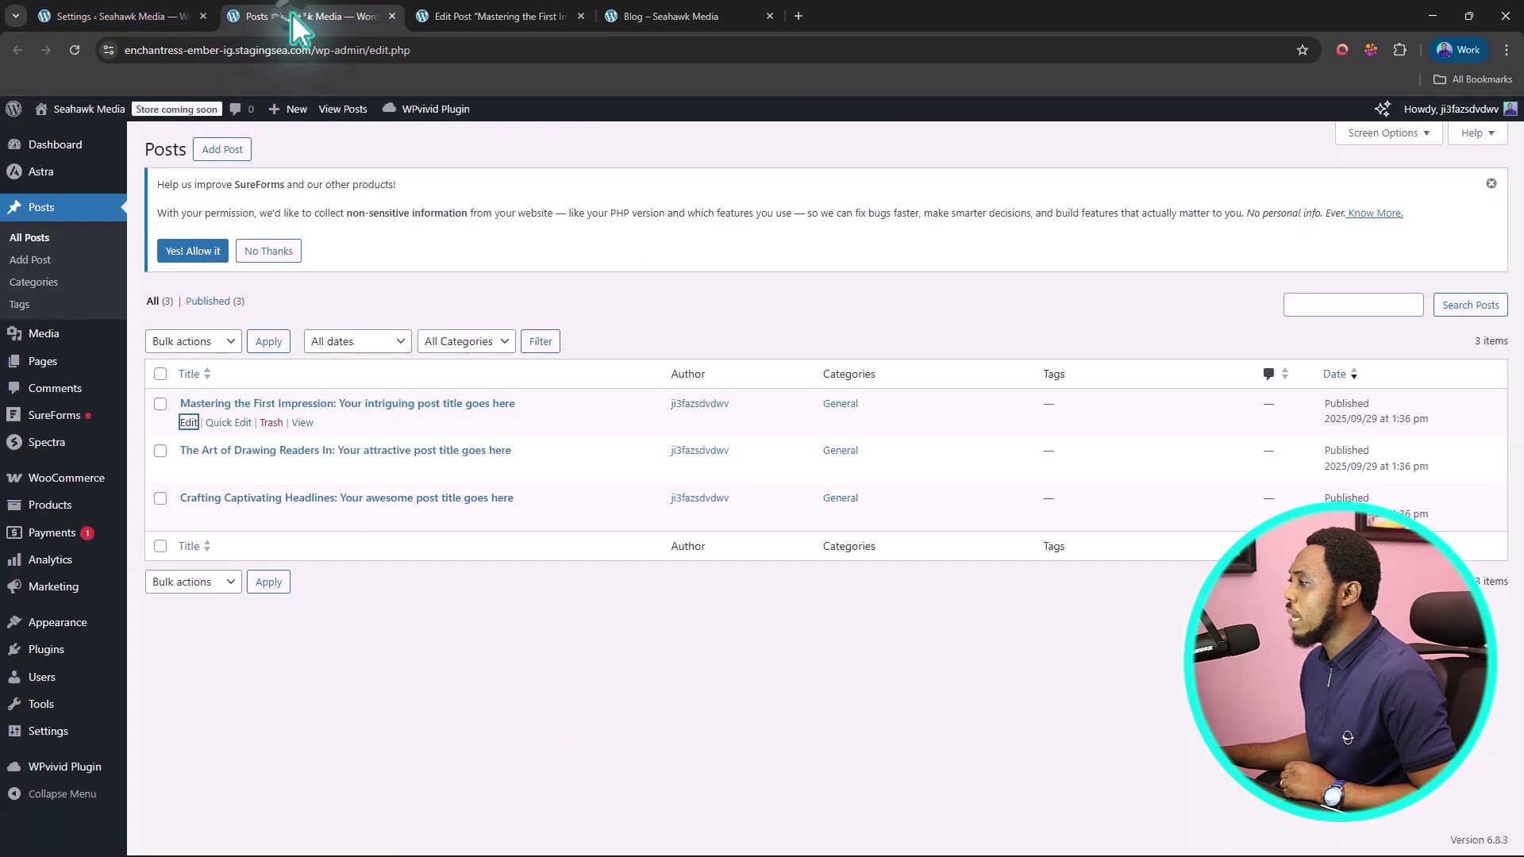
{"action": "left_click", "coordinate": [150, 18]}
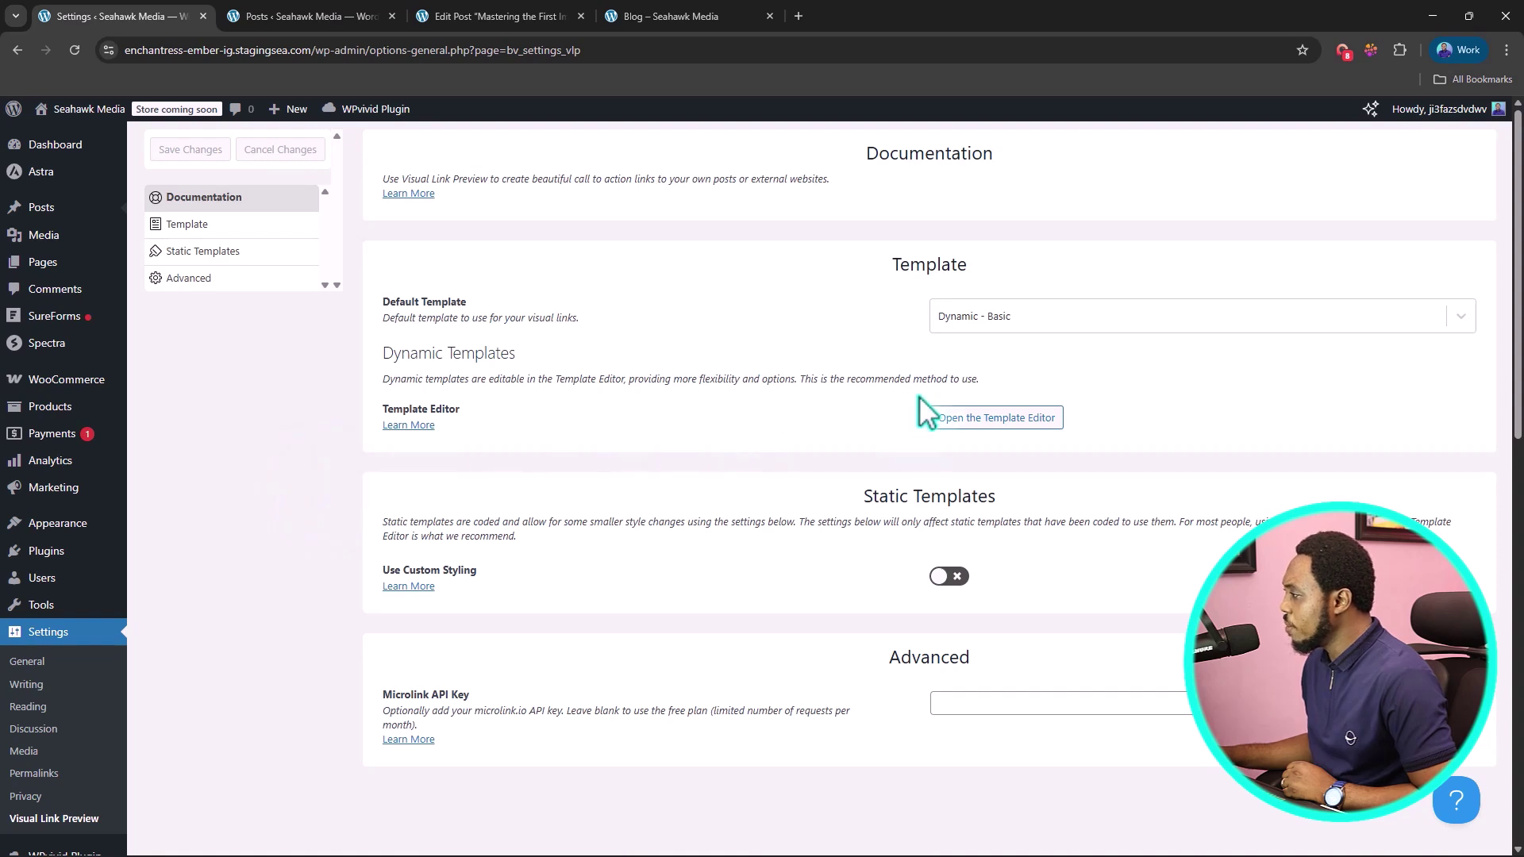
{"action": "scroll", "coordinate": [926, 414], "scroll_direction": "down", "scroll_amount": 1}
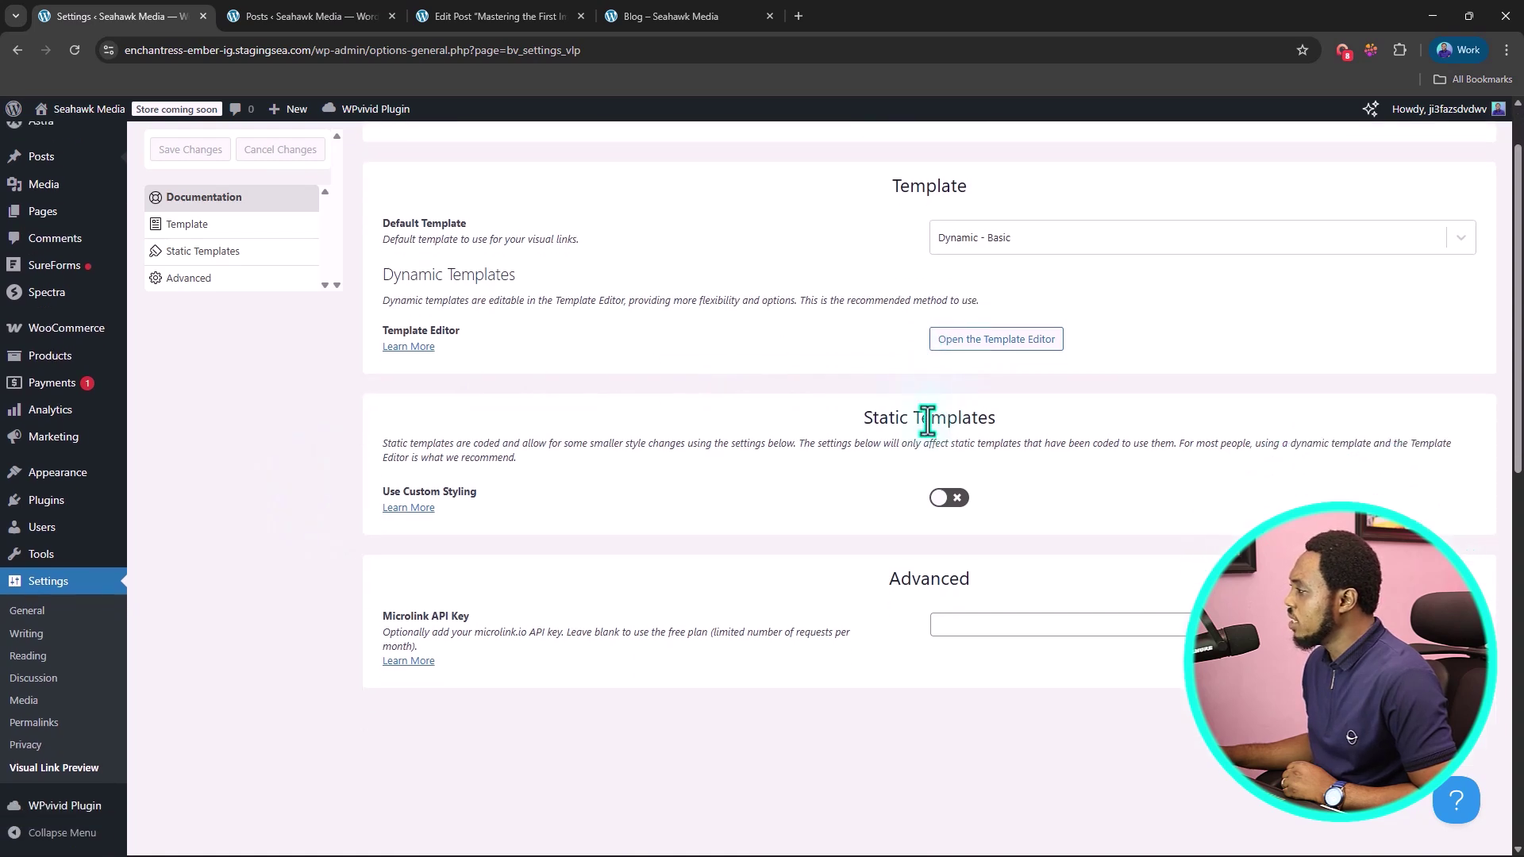
{"action": "left_click", "coordinate": [956, 498]}
{"action": "scroll", "coordinate": [754, 512], "scroll_direction": "down", "scroll_amount": 2}
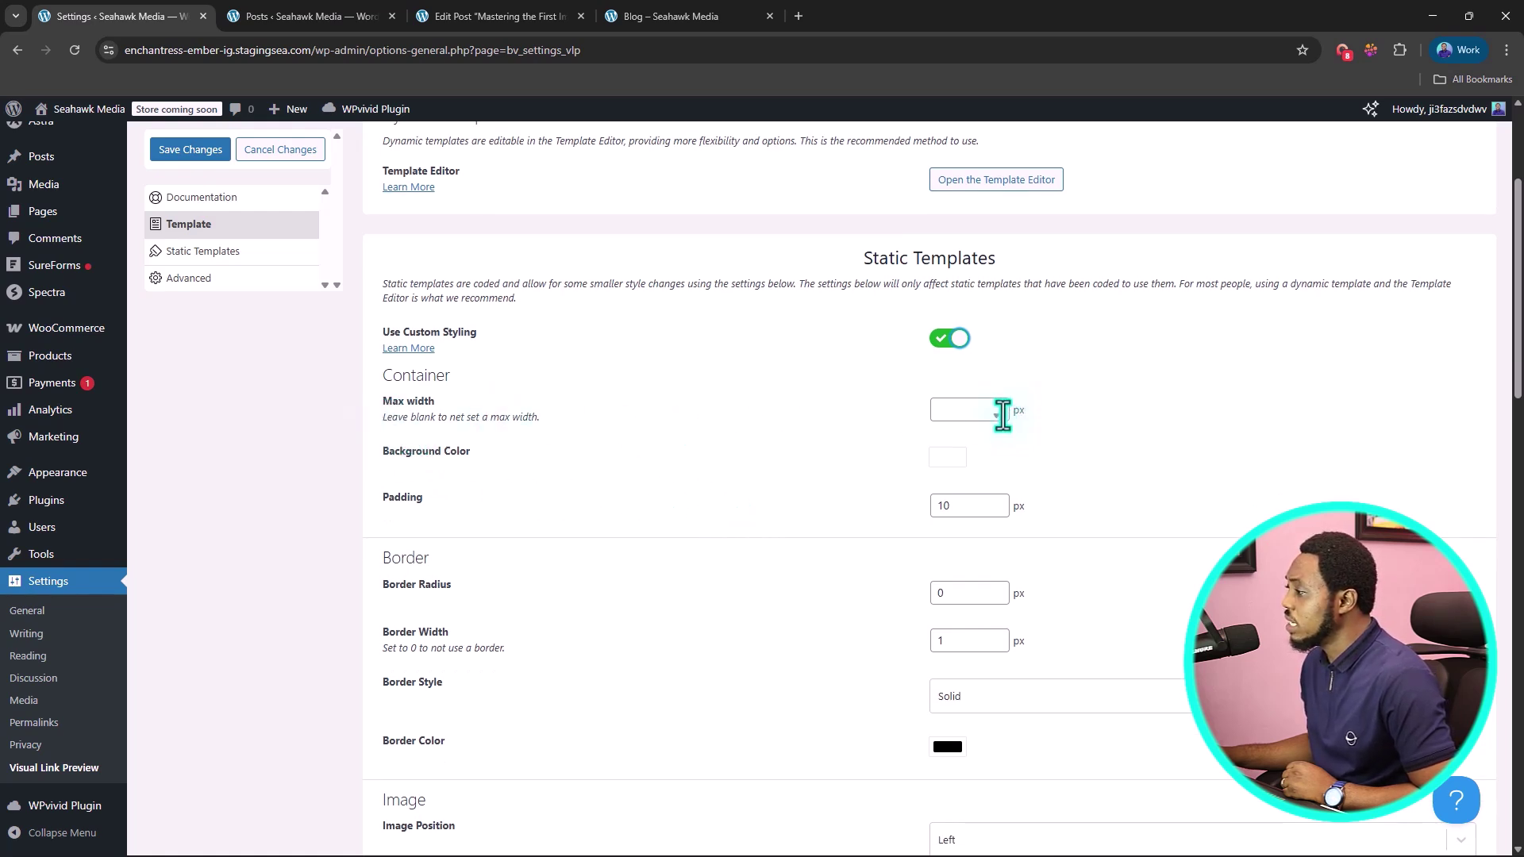
{"action": "left_click", "coordinate": [951, 462]}
{"action": "left_click", "coordinate": [507, 531]}
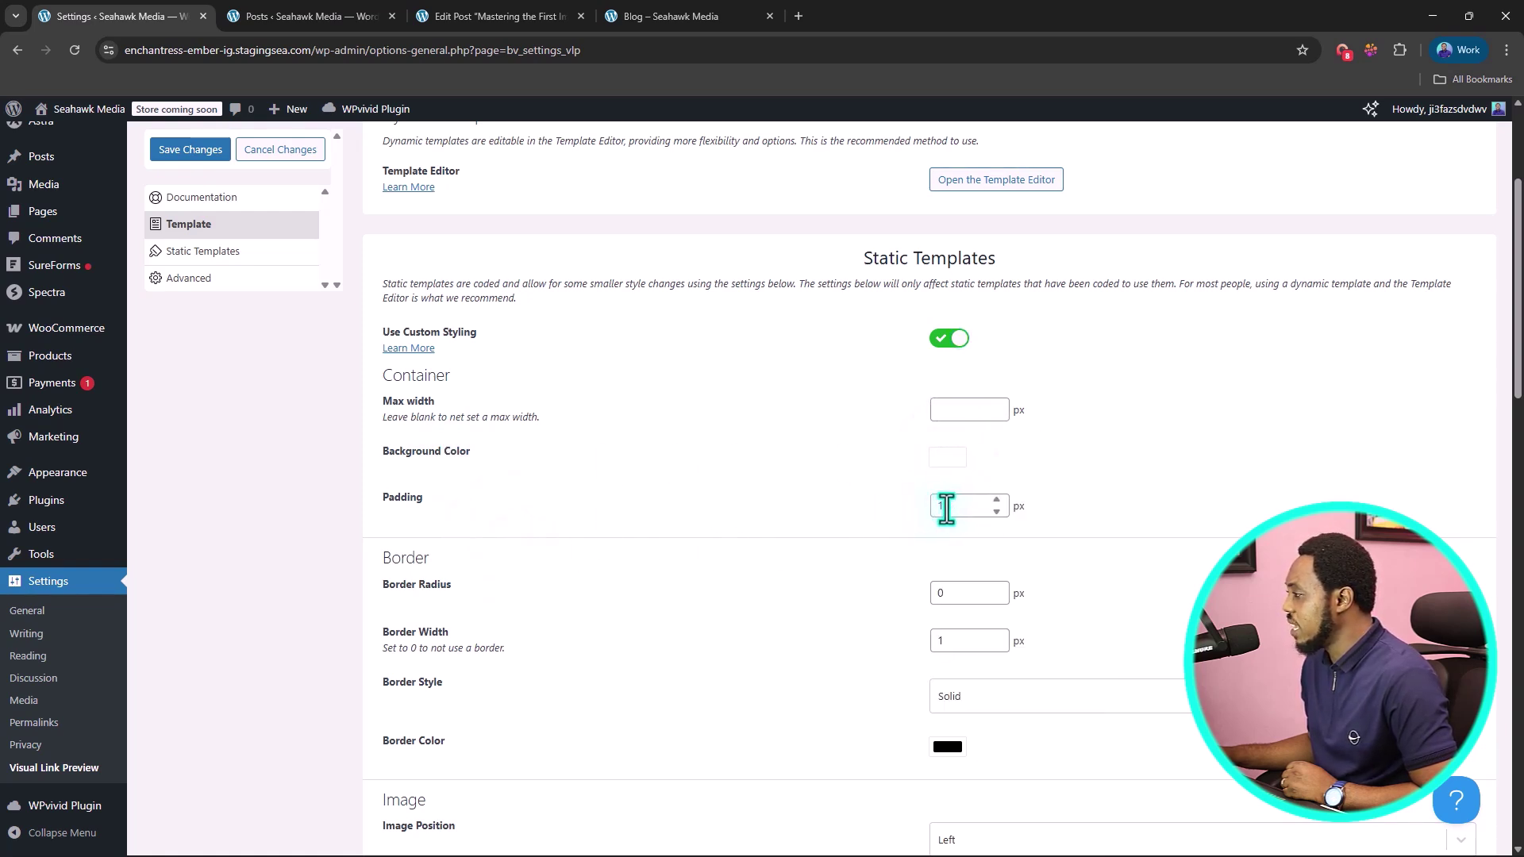
- Set Border Radius to 0, then glance at the Blog and Edit Post tabs
{"action": "scroll", "coordinate": [670, 510], "scroll_direction": "down", "scroll_amount": 2}
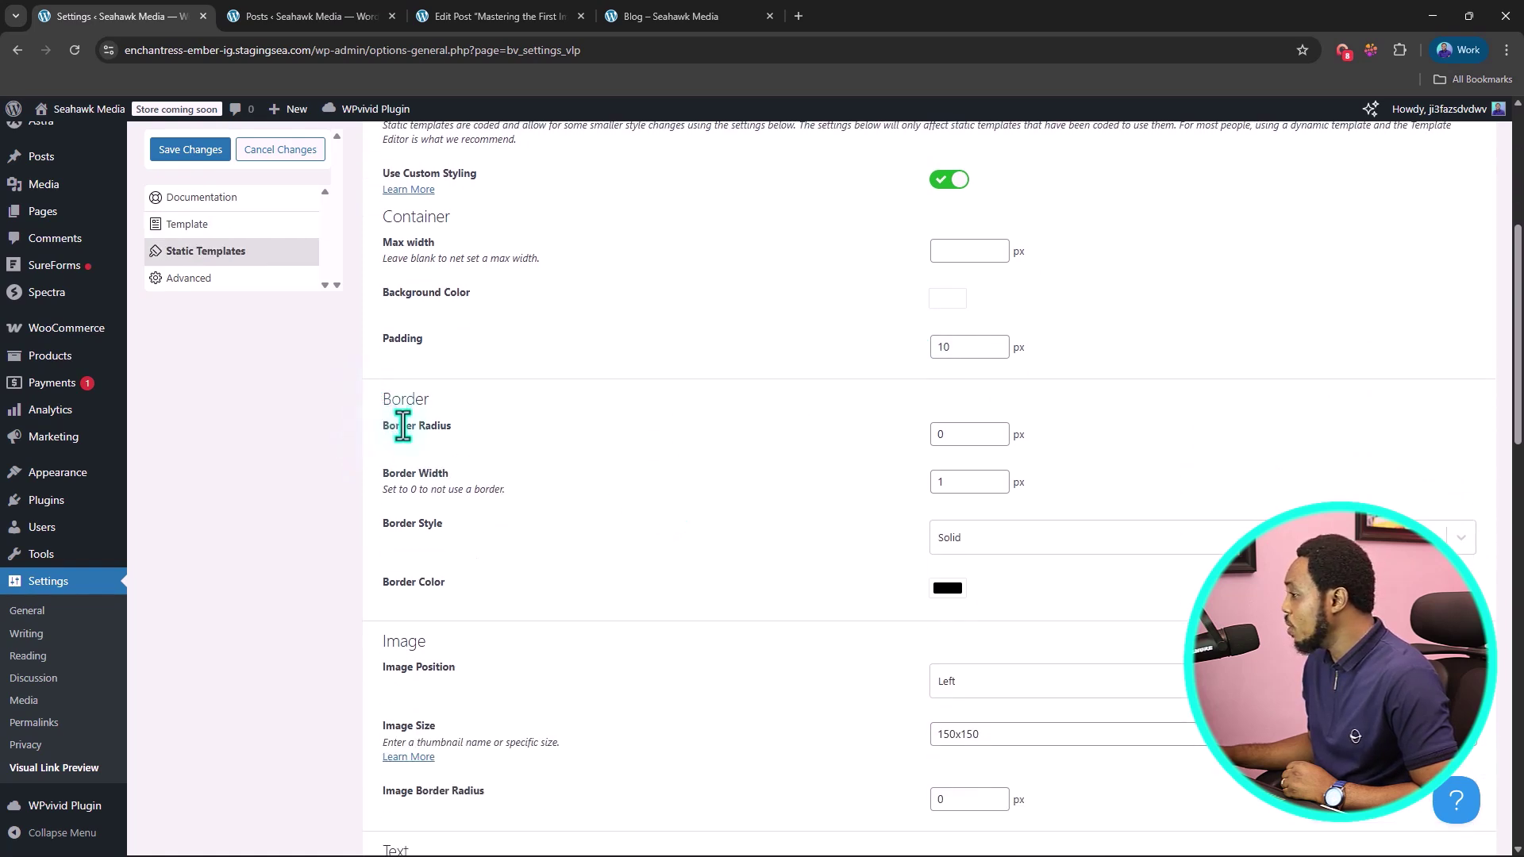
{"action": "left_click", "coordinate": [936, 436]}
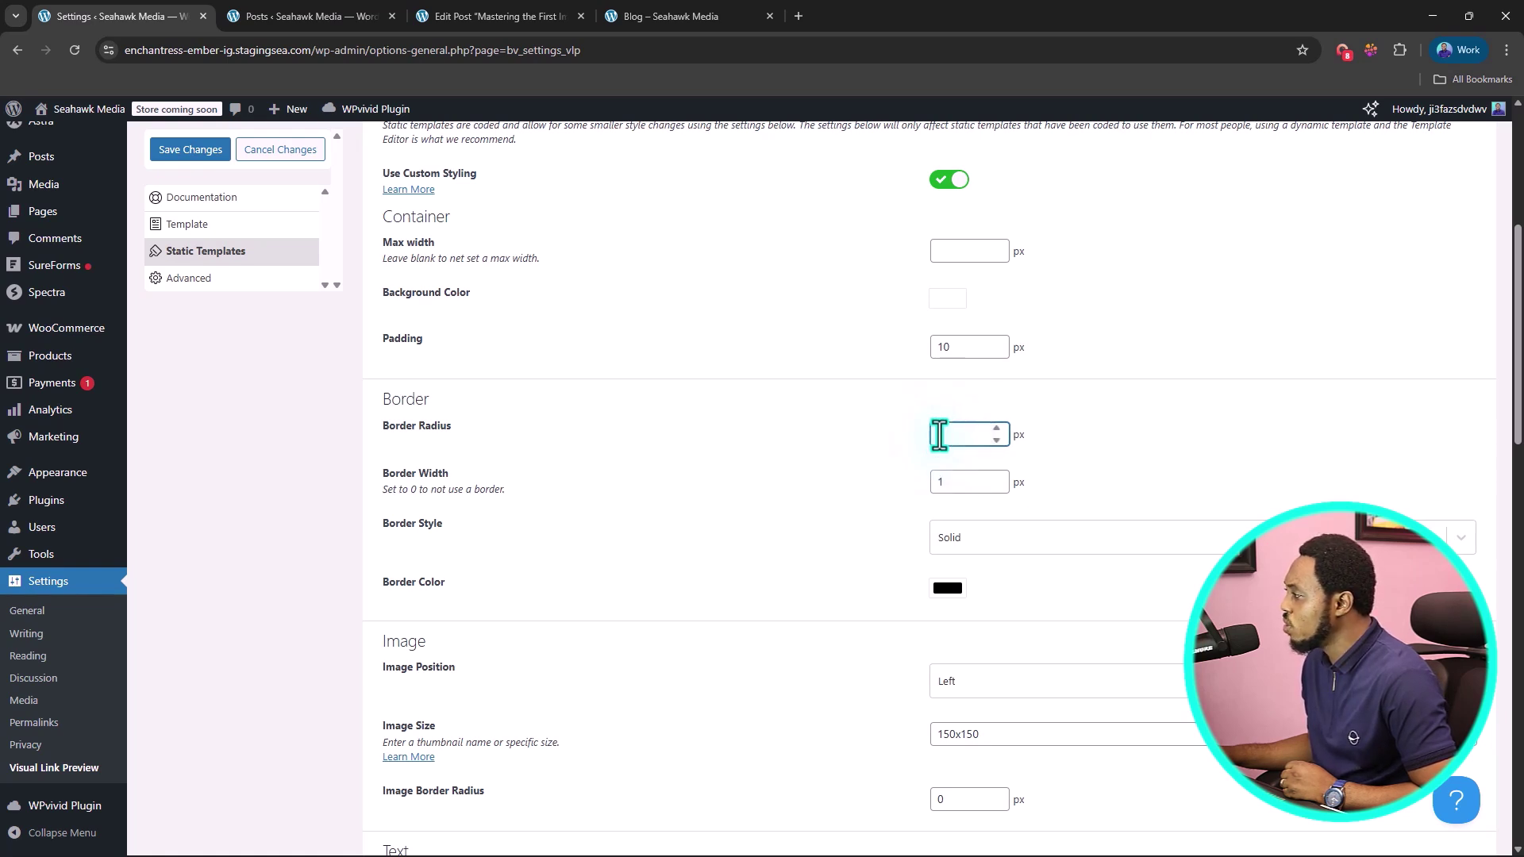
{"action": "type", "text": "0"}
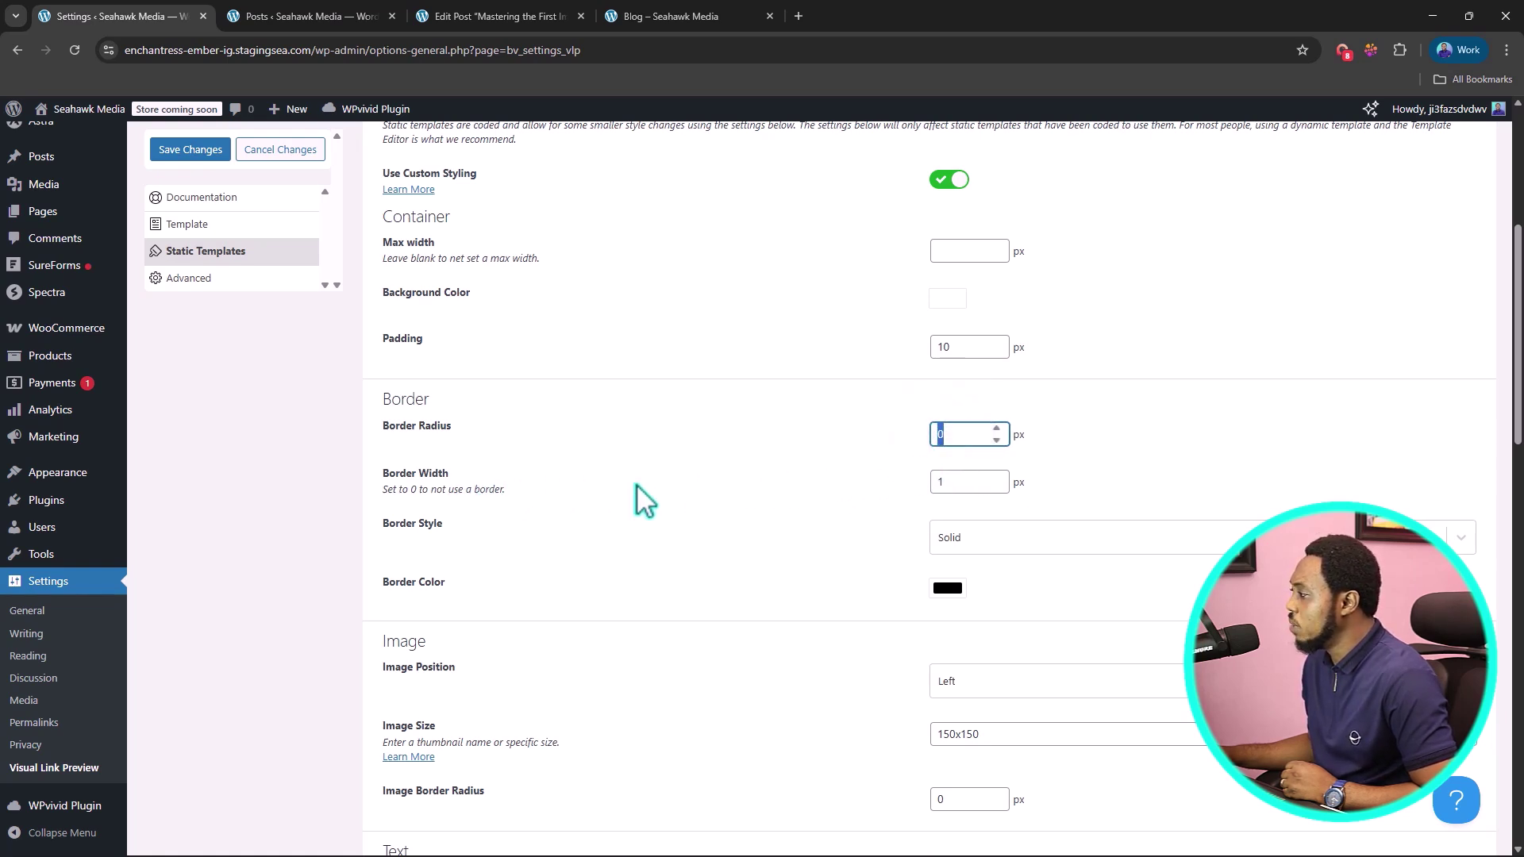
{"action": "left_click", "coordinate": [689, 6]}
{"action": "left_click", "coordinate": [485, 17]}
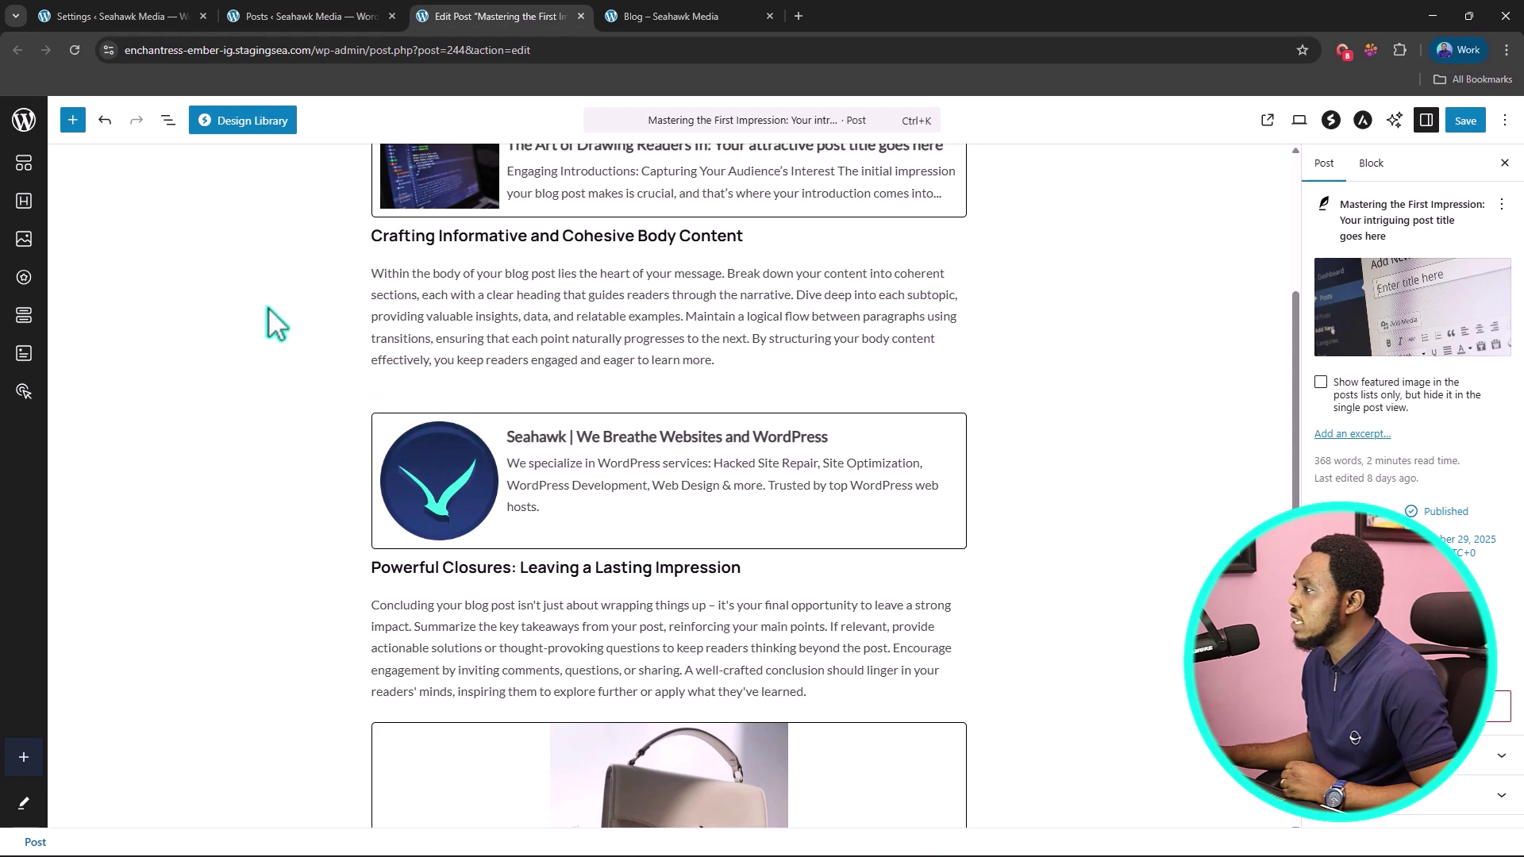
{"action": "left_click", "coordinate": [119, 17]}
{"action": "scroll", "coordinate": [918, 492], "scroll_direction": "down", "scroll_amount": 1}
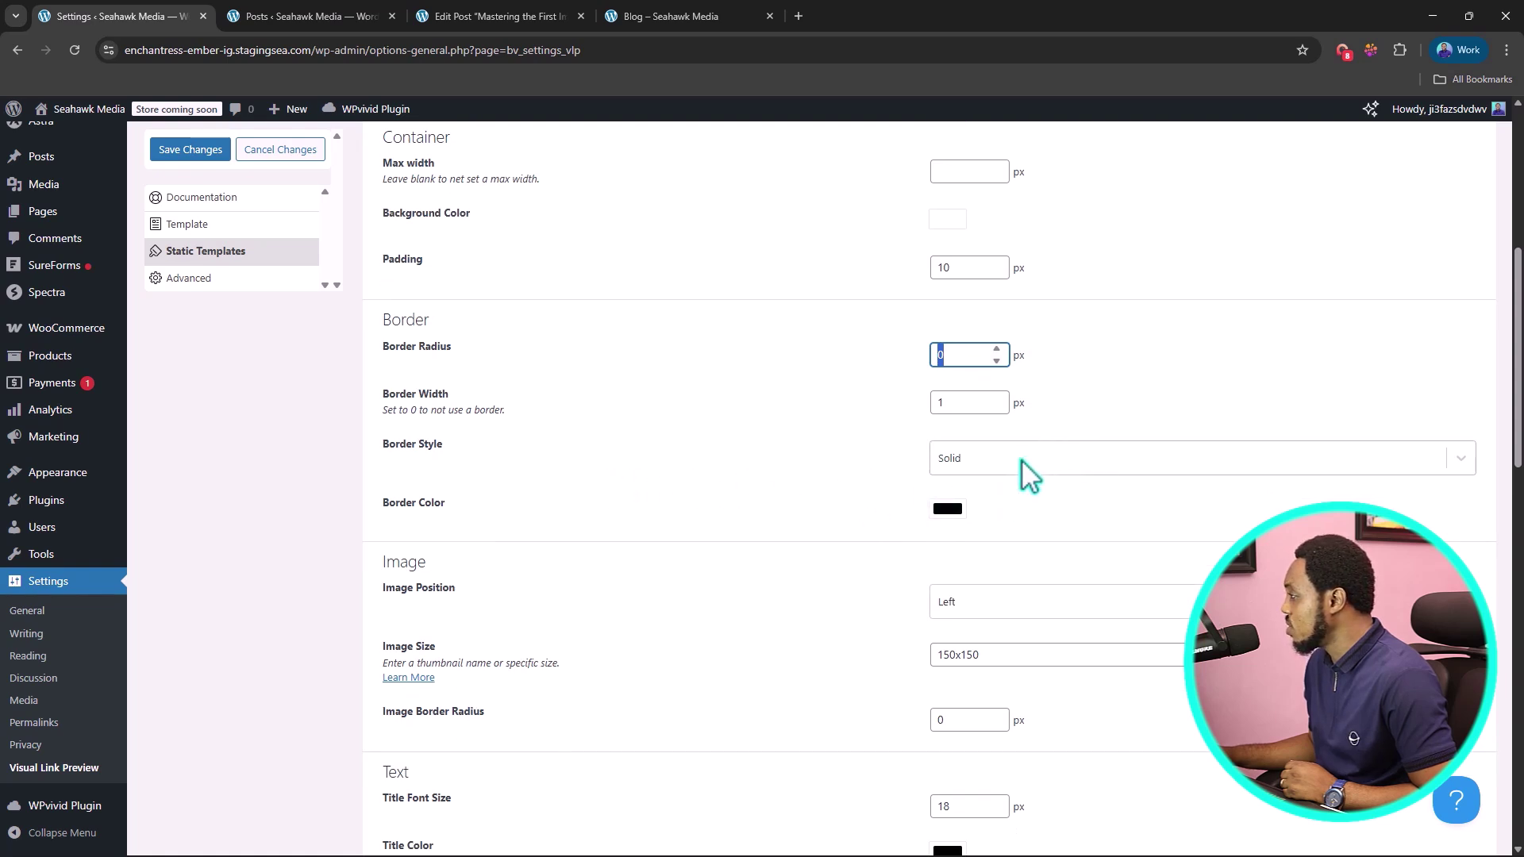
{"action": "left_click", "coordinate": [1020, 458]}
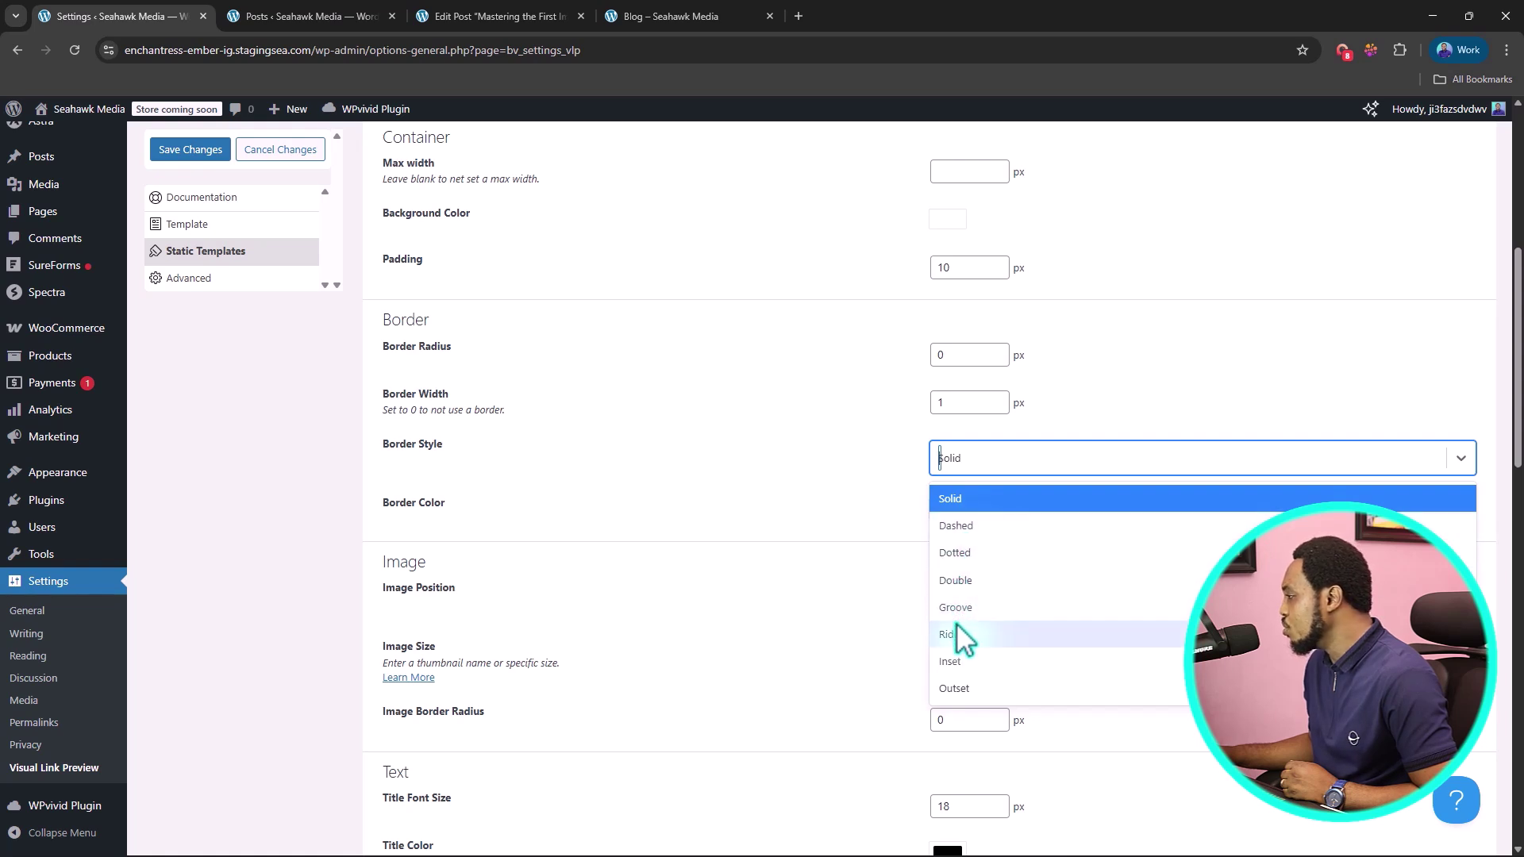
{"action": "left_click", "coordinate": [802, 452]}
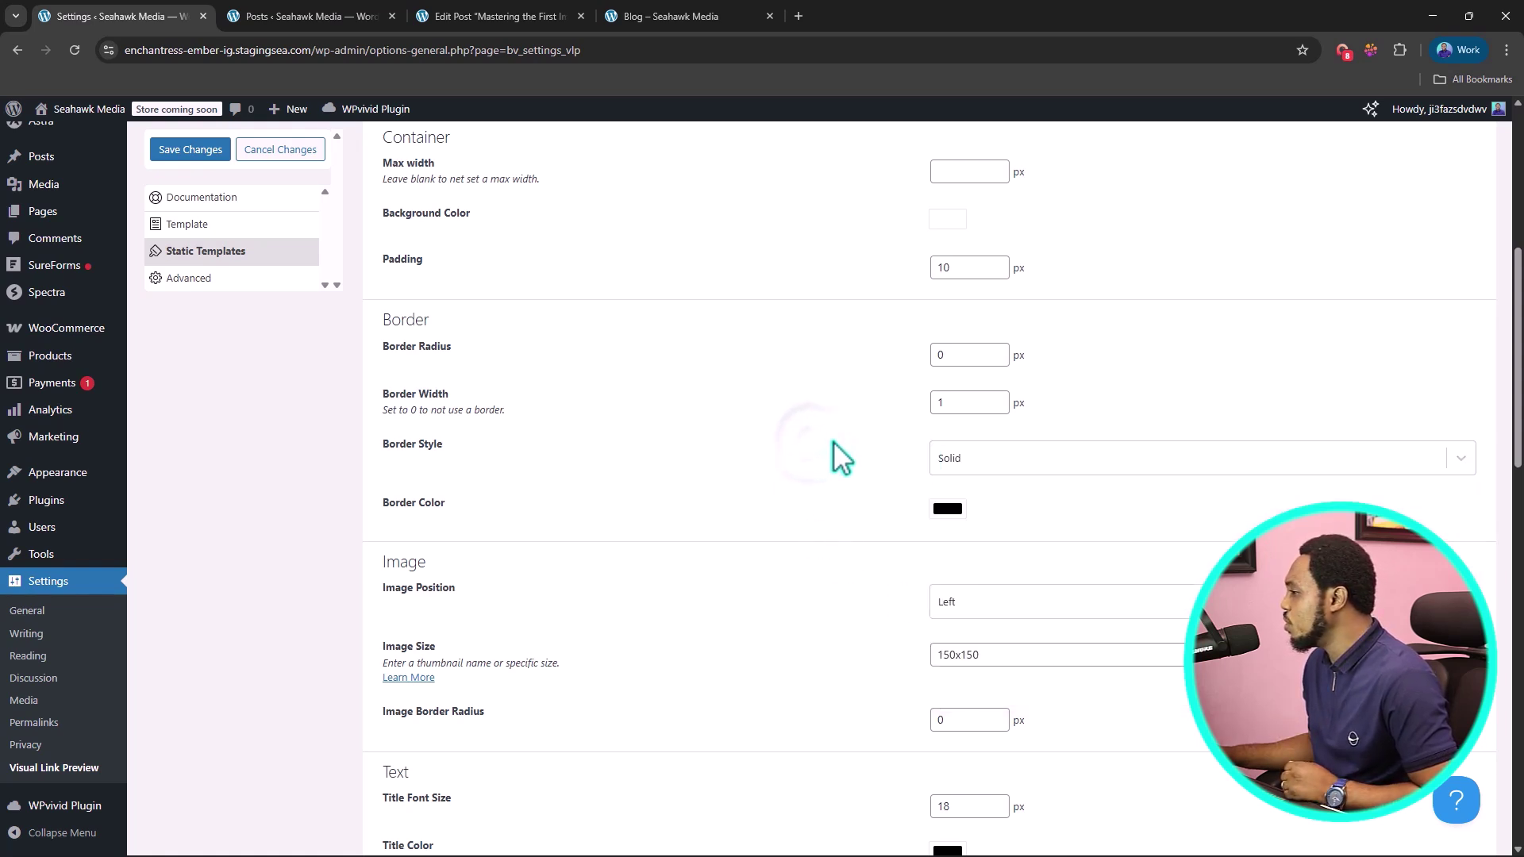
{"action": "scroll", "coordinate": [659, 456], "scroll_direction": "down", "scroll_amount": 1}
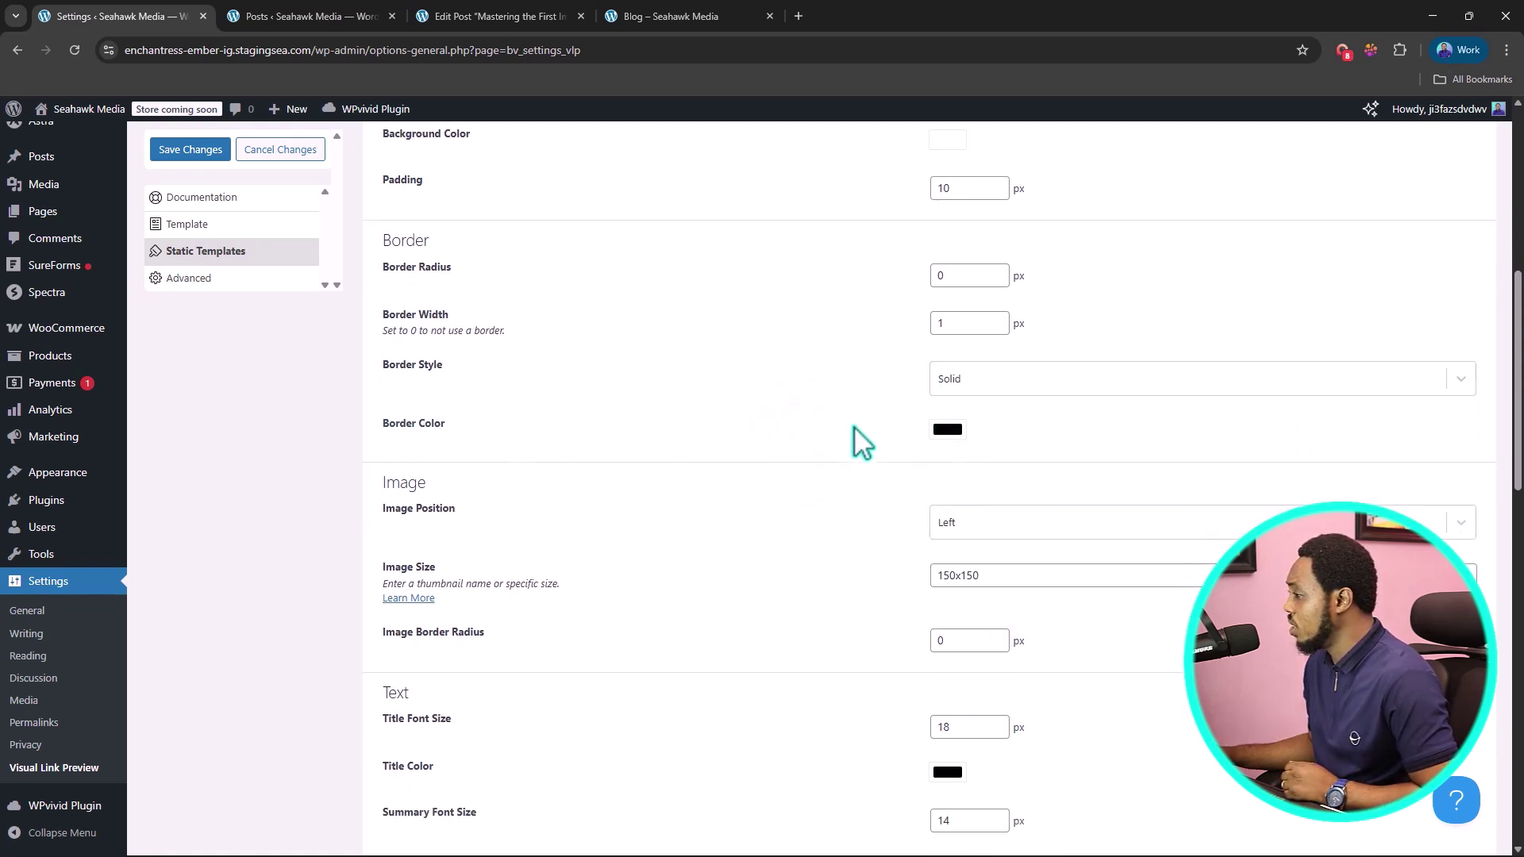
{"action": "scroll", "coordinate": [847, 441], "scroll_direction": "down", "scroll_amount": 1}
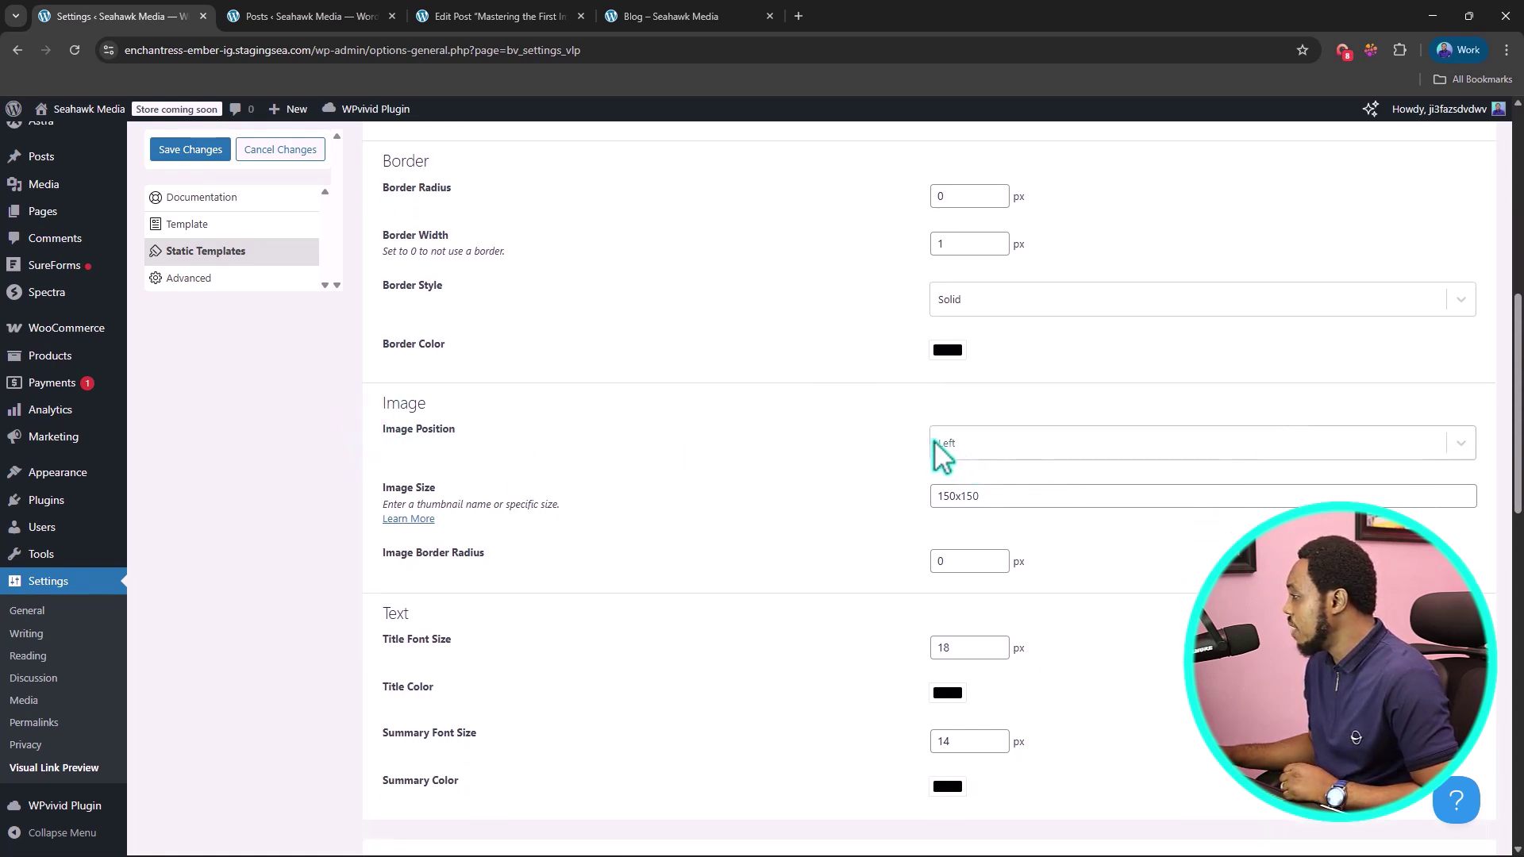
{"action": "left_click", "coordinate": [1041, 496]}
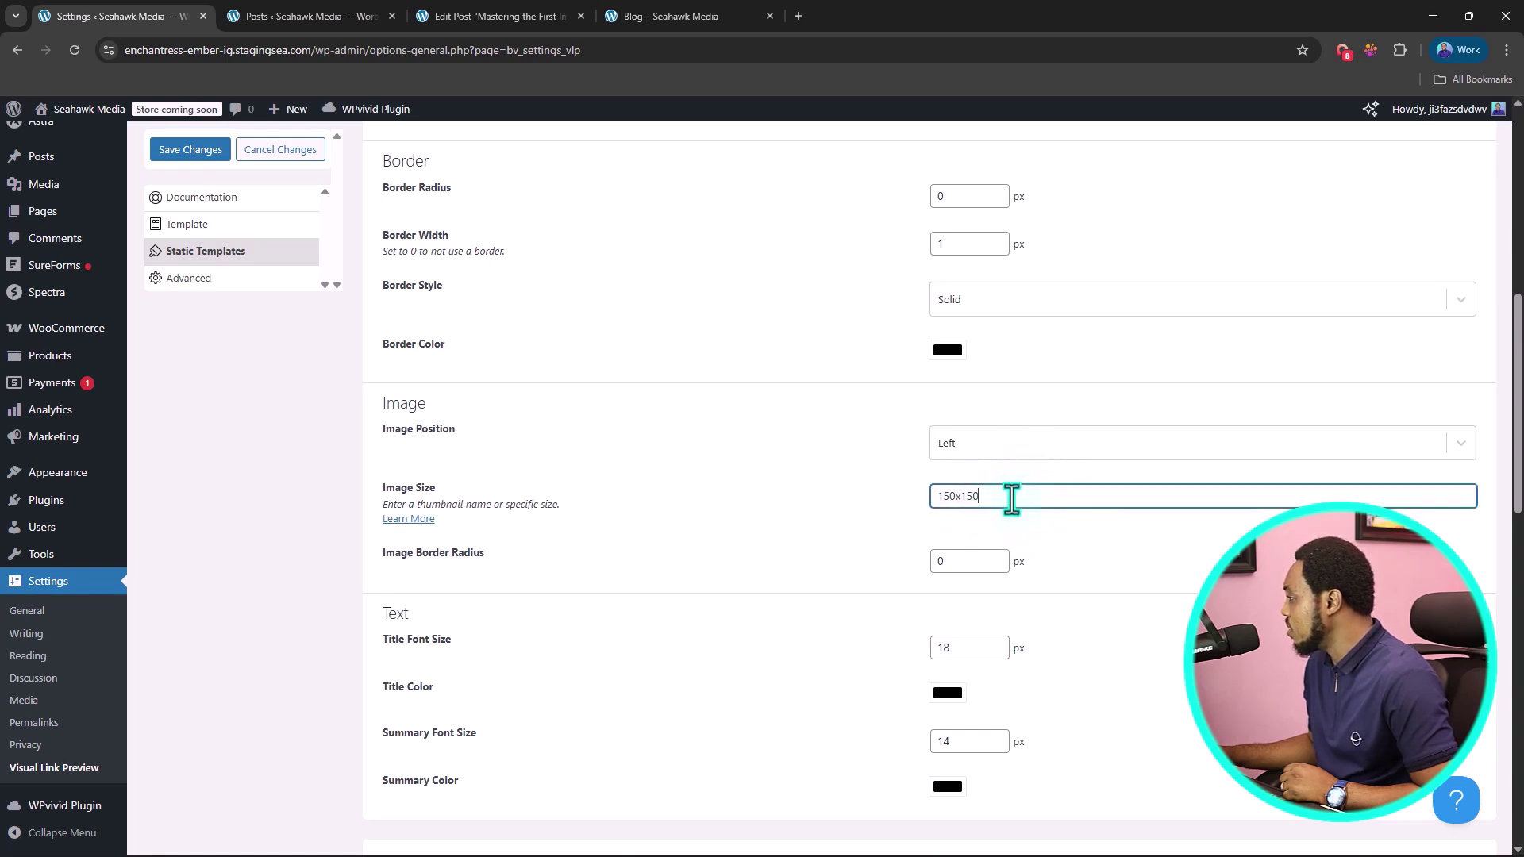
{"action": "left_click", "coordinate": [937, 496]}
{"action": "key", "text": "Delete"}
{"action": "left_click_drag", "start_coordinate": [938, 496], "coordinate": [986, 495]}
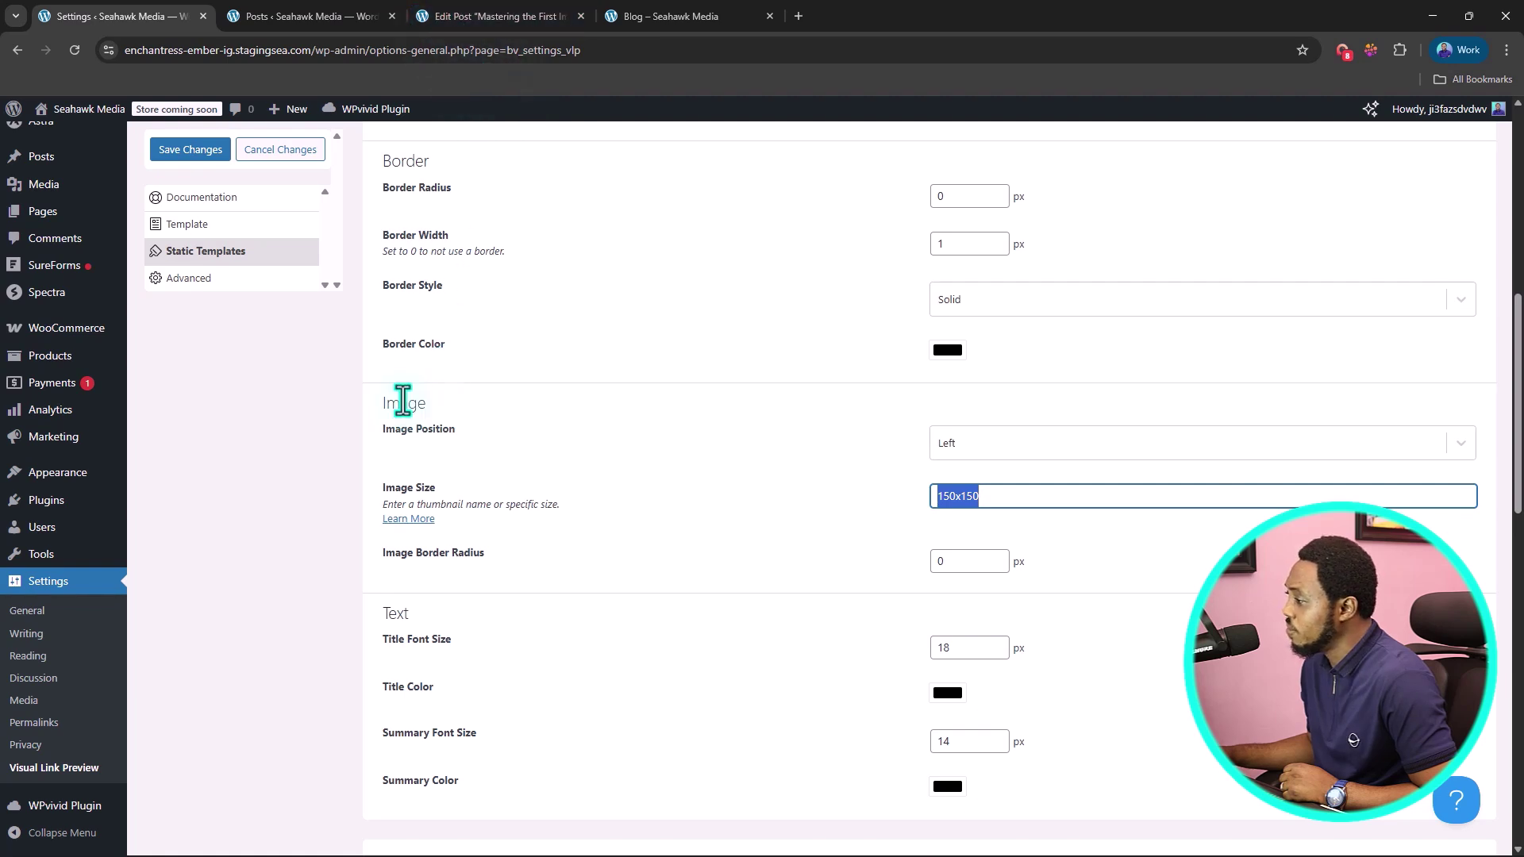
{"action": "key", "text": "shift+Tab"}
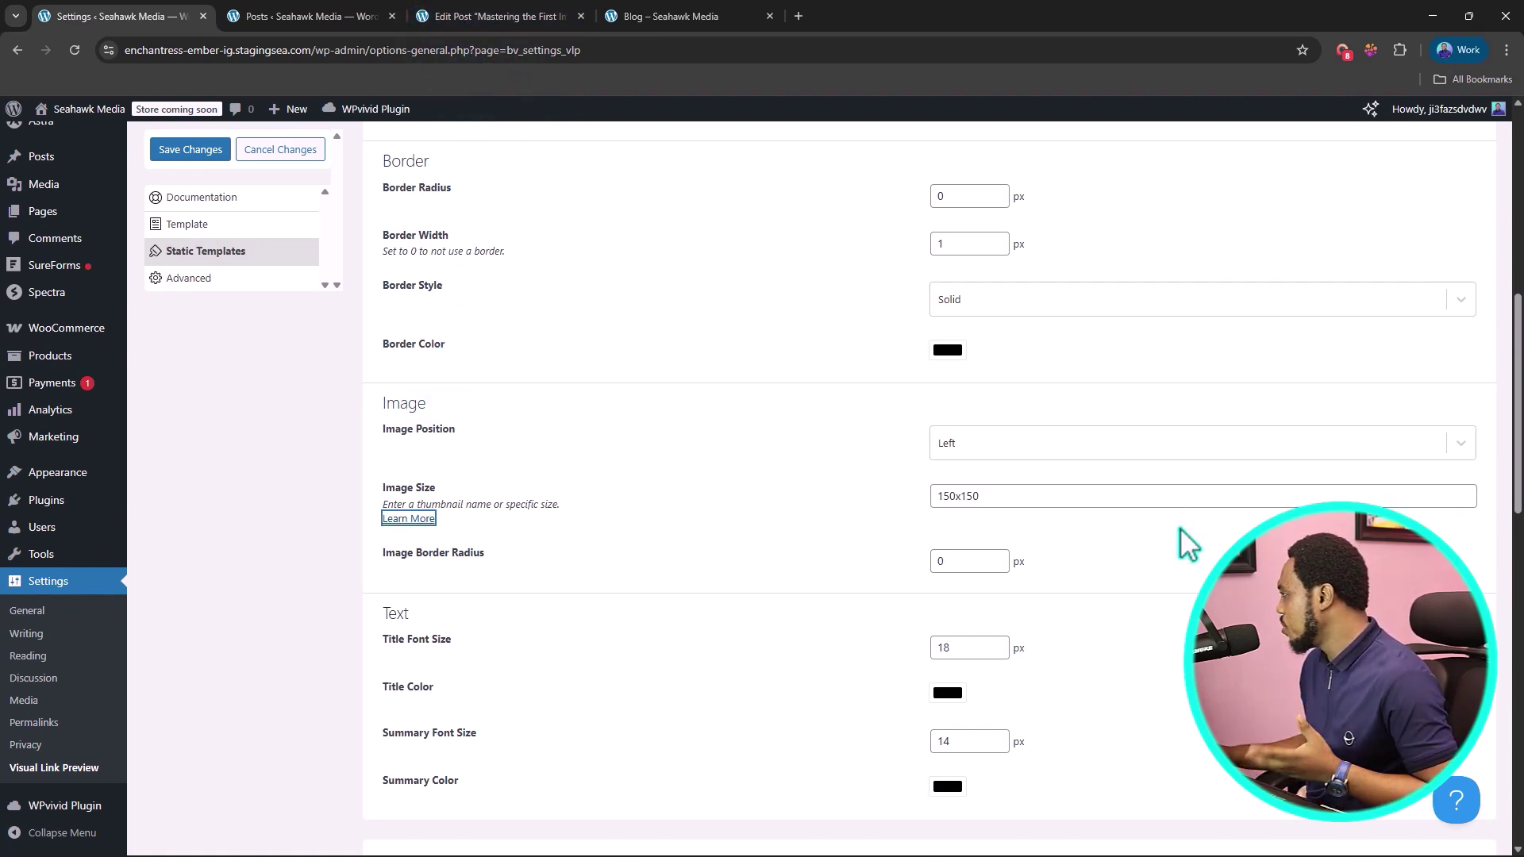
{"action": "double_click", "coordinate": [983, 496]}
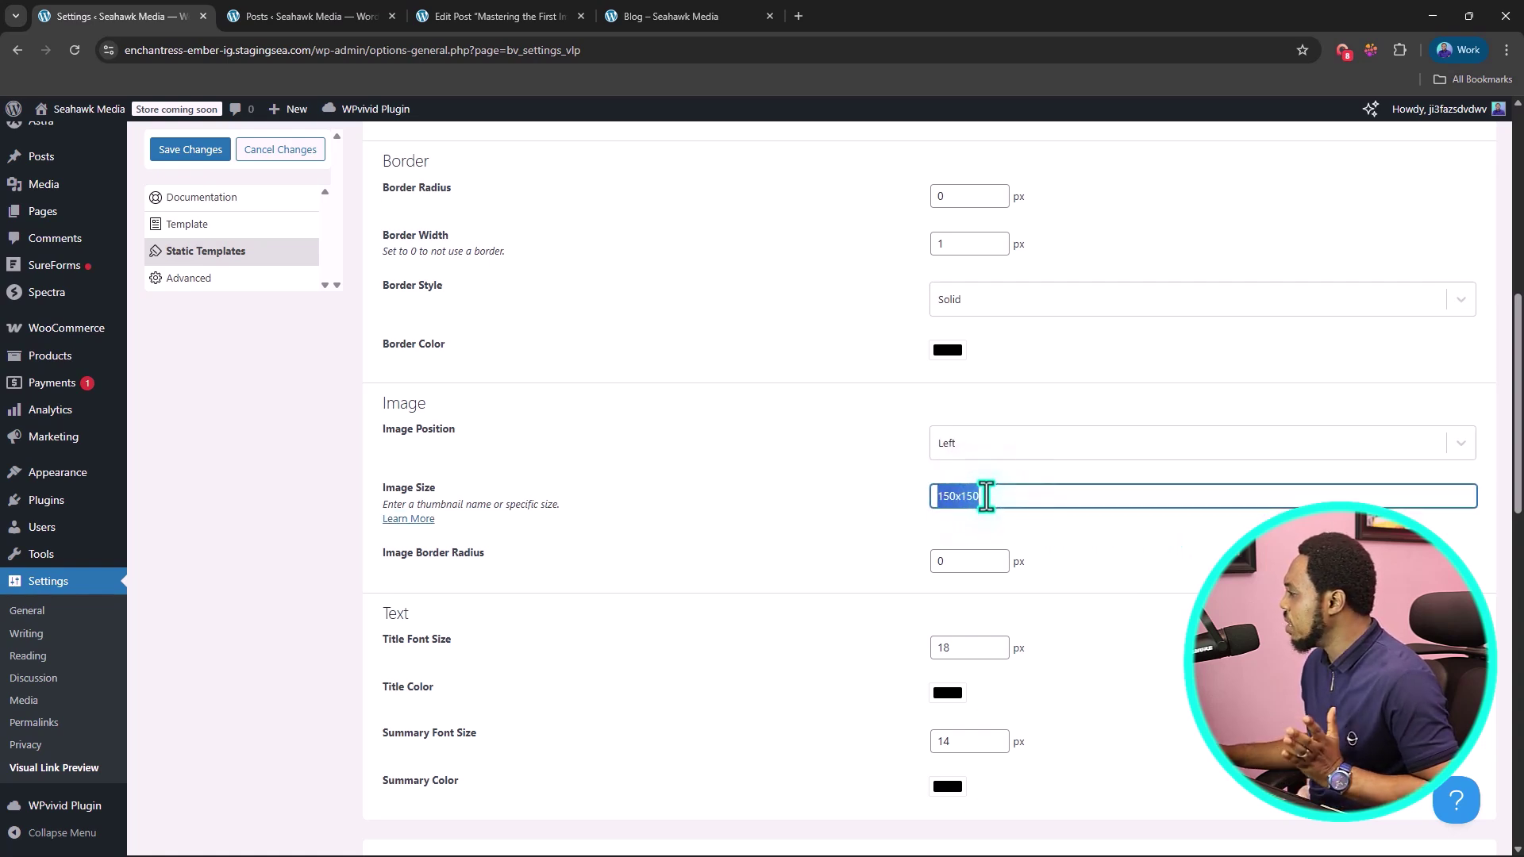
{"action": "left_click", "coordinate": [985, 496]}
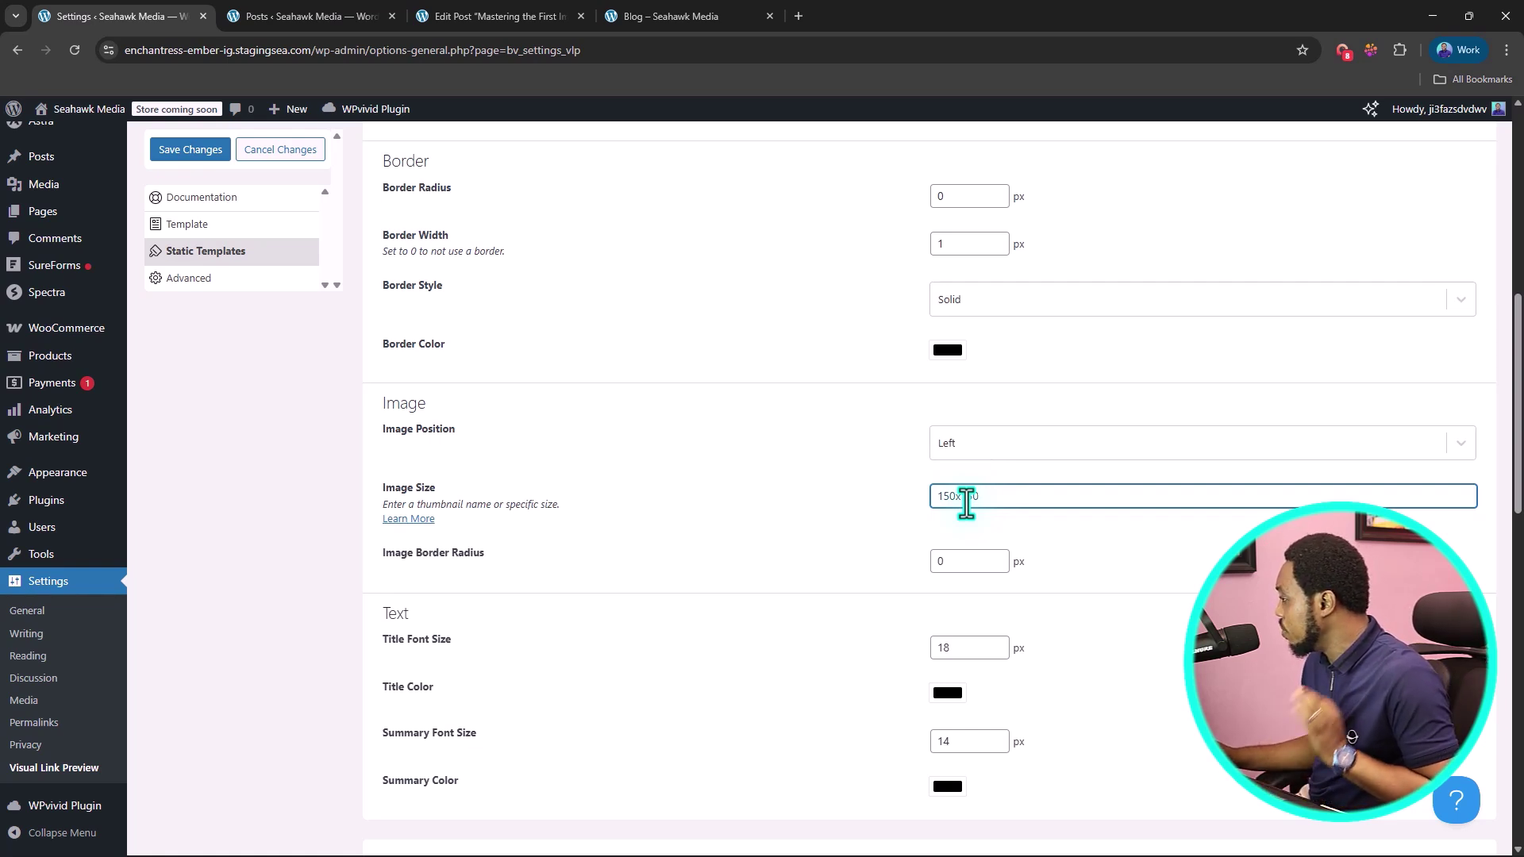
- Scroll down the Visual Link Preview settings page and back to the top
{"action": "scroll", "coordinate": [921, 468], "scroll_direction": "down", "scroll_amount": 1}
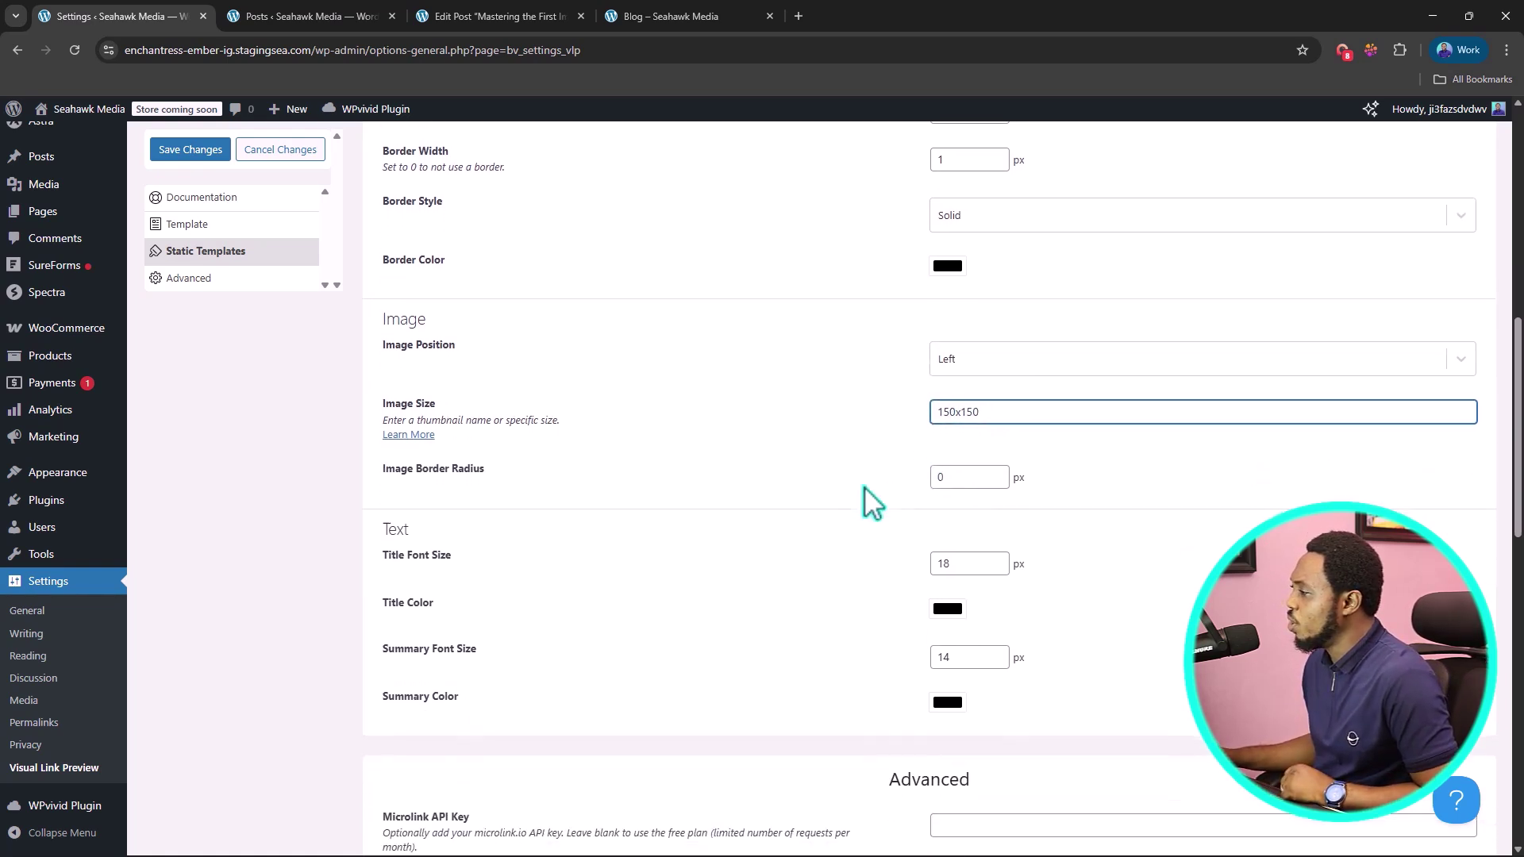
{"action": "scroll", "coordinate": [826, 500], "scroll_direction": "down", "scroll_amount": 1}
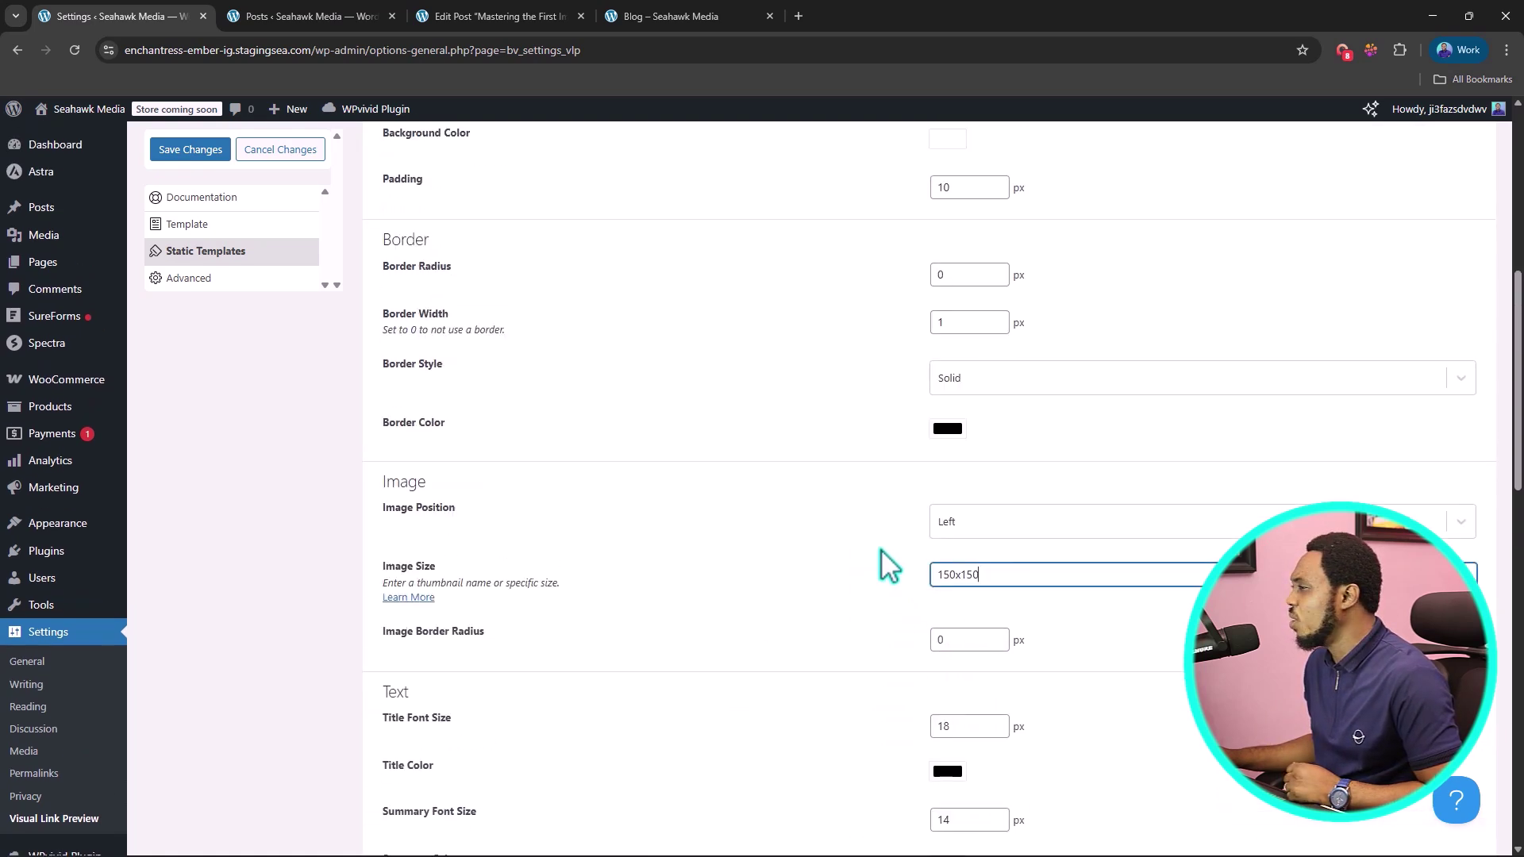
{"action": "scroll", "coordinate": [889, 565], "scroll_direction": "up", "scroll_amount": 4}
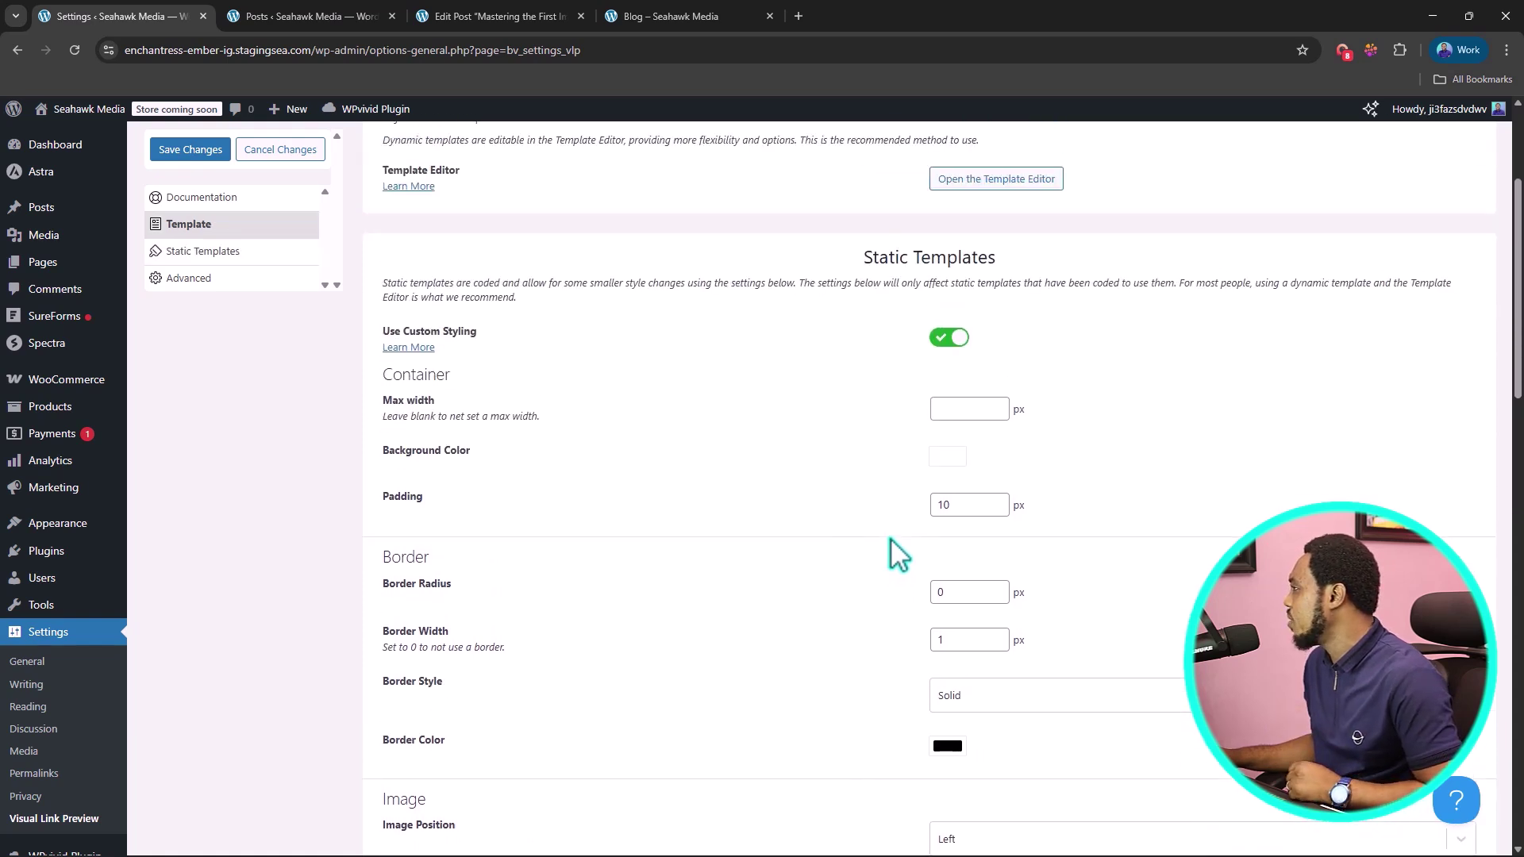
{"action": "scroll", "coordinate": [897, 553], "scroll_direction": "up", "scroll_amount": 3}
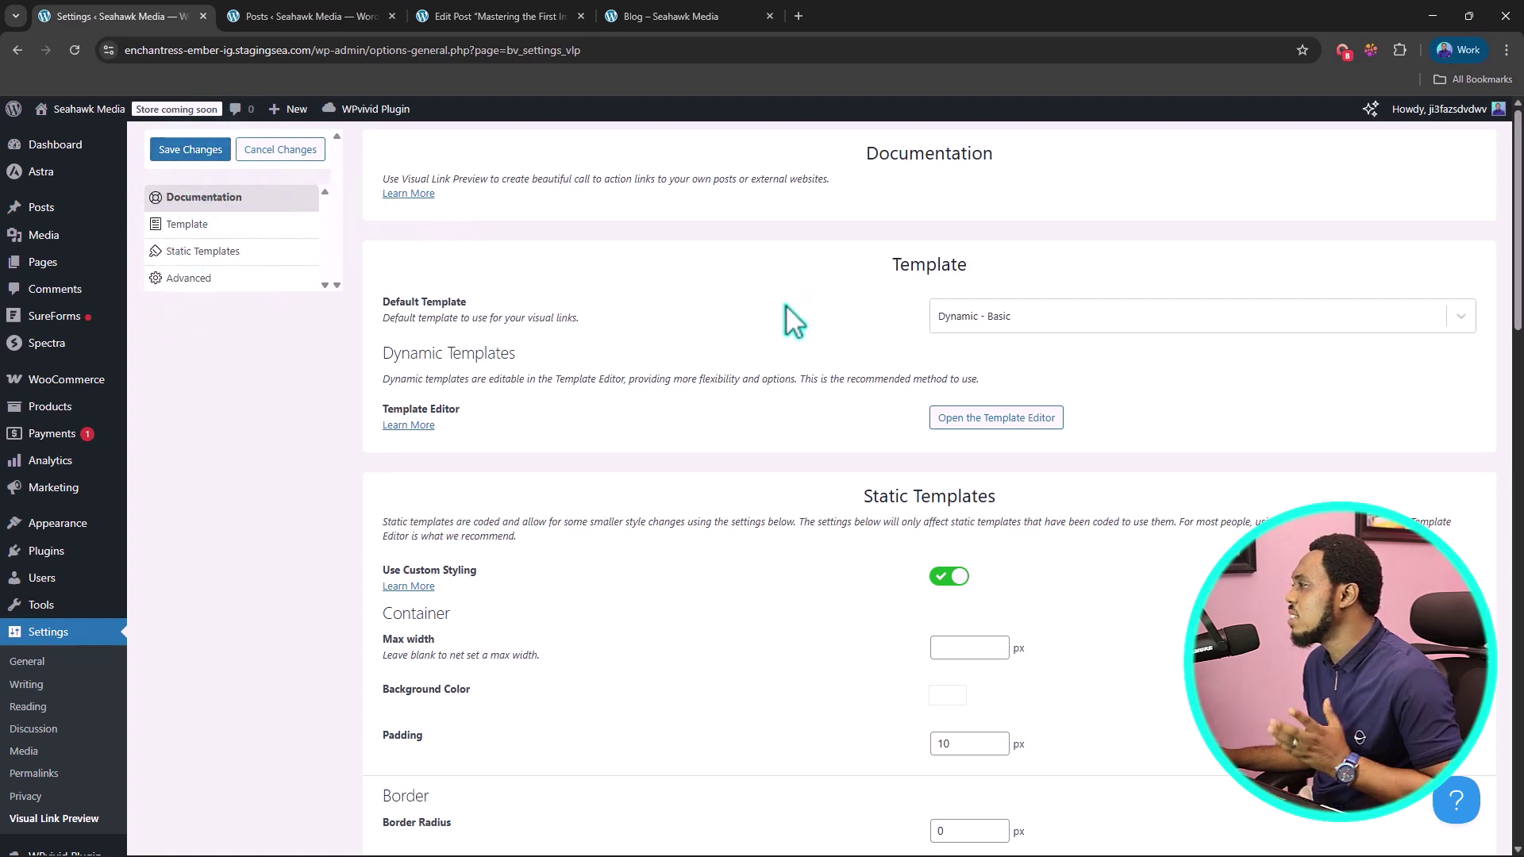
- Save the post and view it on the live site
{"action": "left_click", "coordinate": [669, 17]}
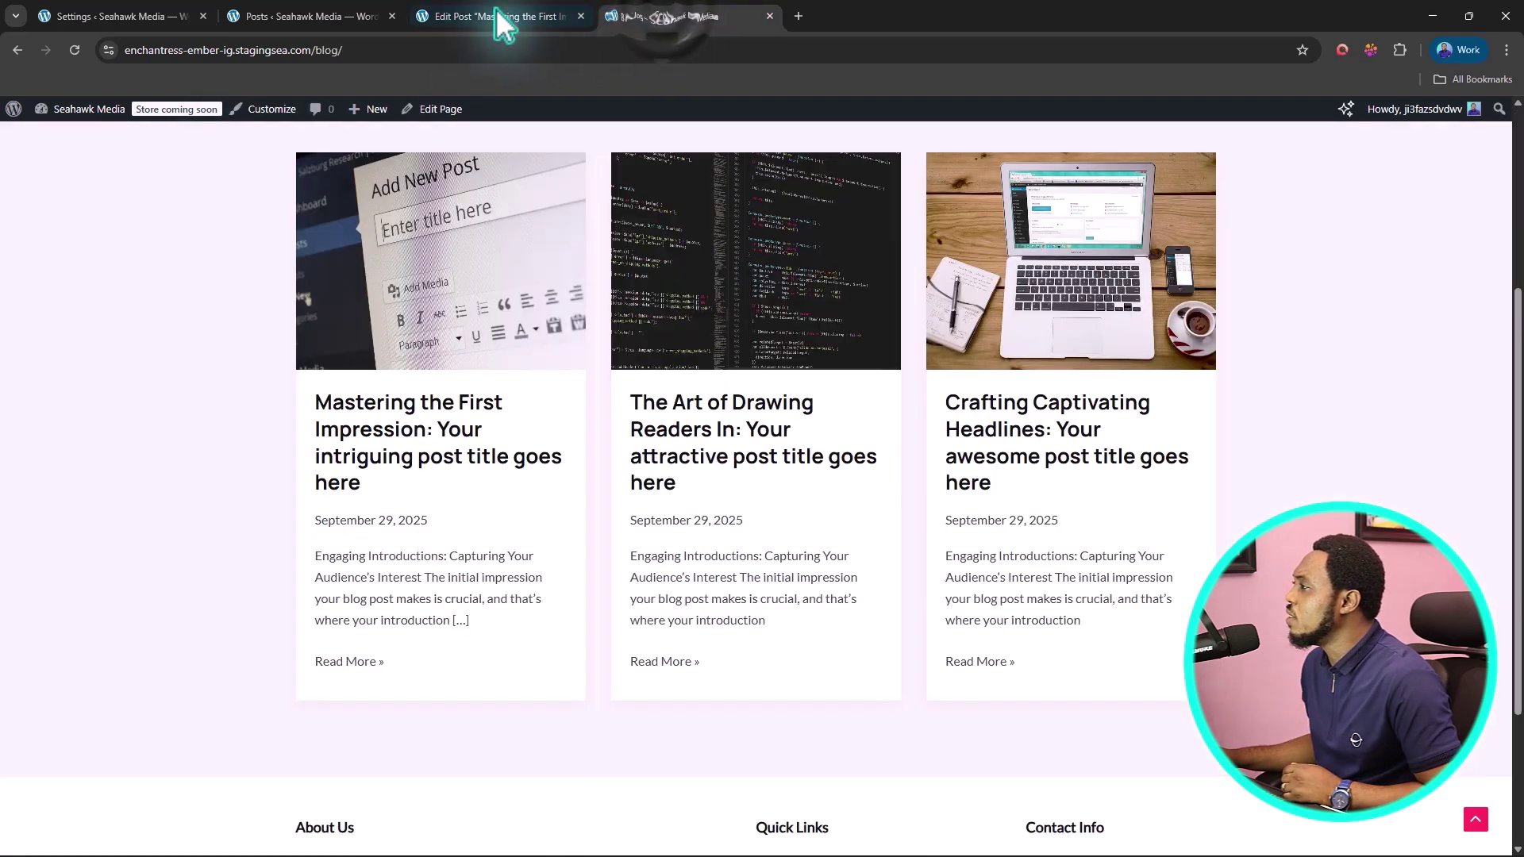
{"action": "left_click", "coordinate": [467, 17]}
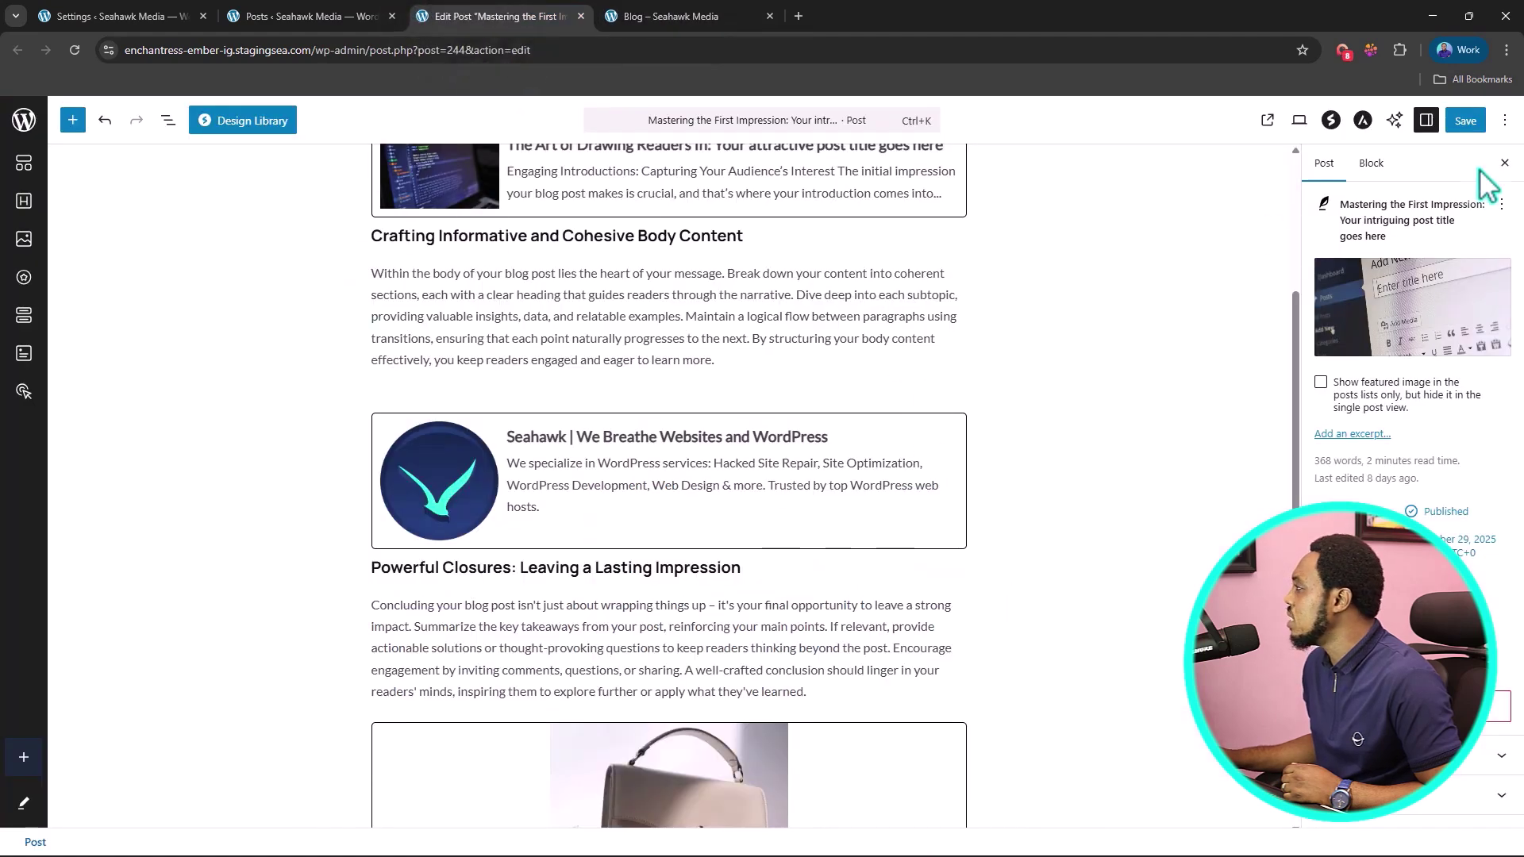
{"action": "left_click", "coordinate": [1465, 121]}
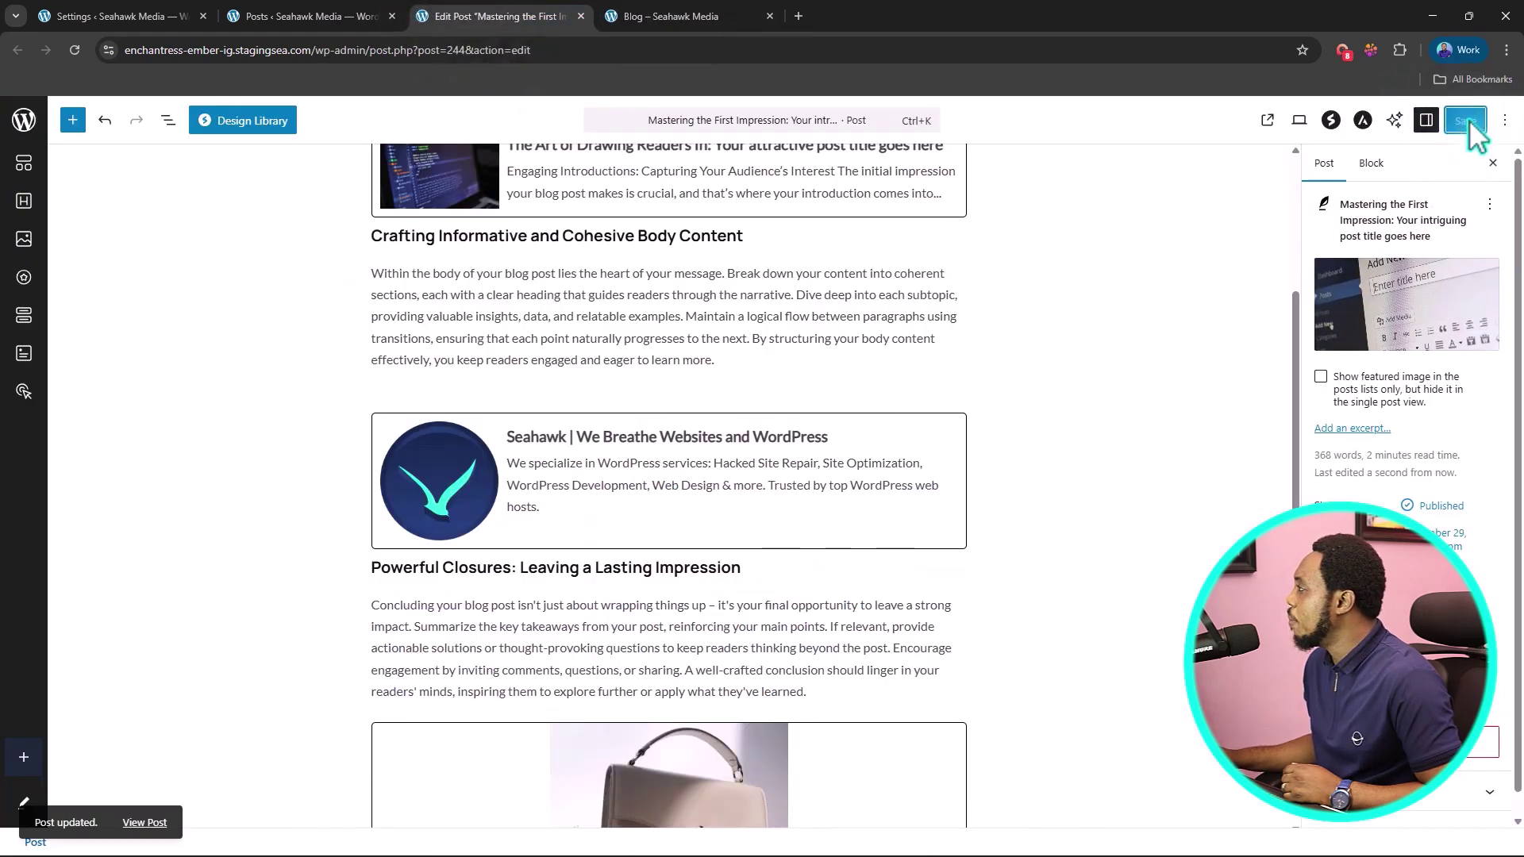
{"action": "left_click", "coordinate": [145, 824]}
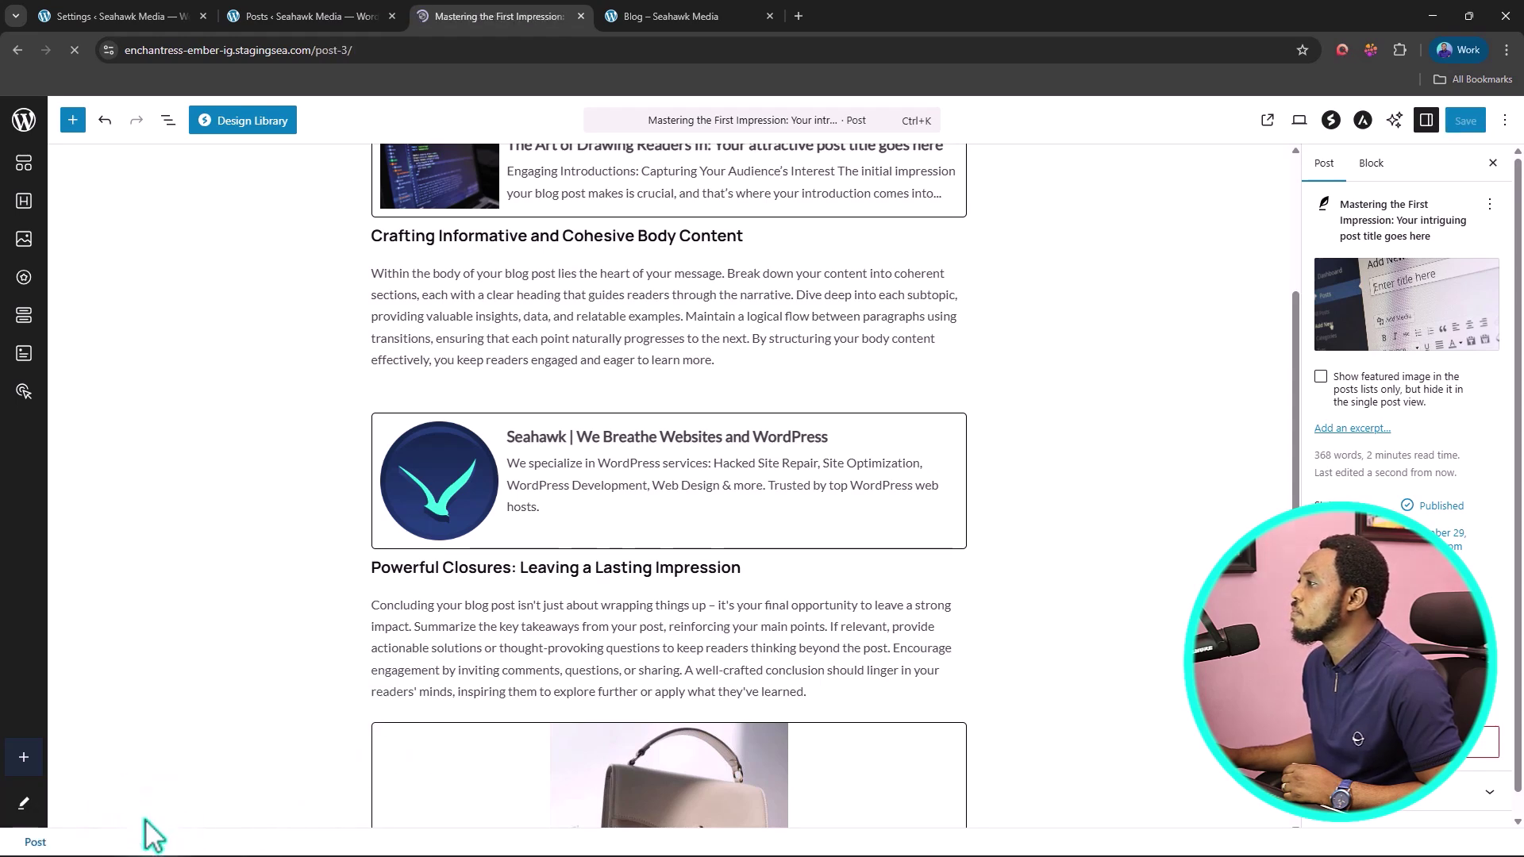
{"action": "scroll", "coordinate": [1060, 528], "scroll_direction": "down", "scroll_amount": 8}
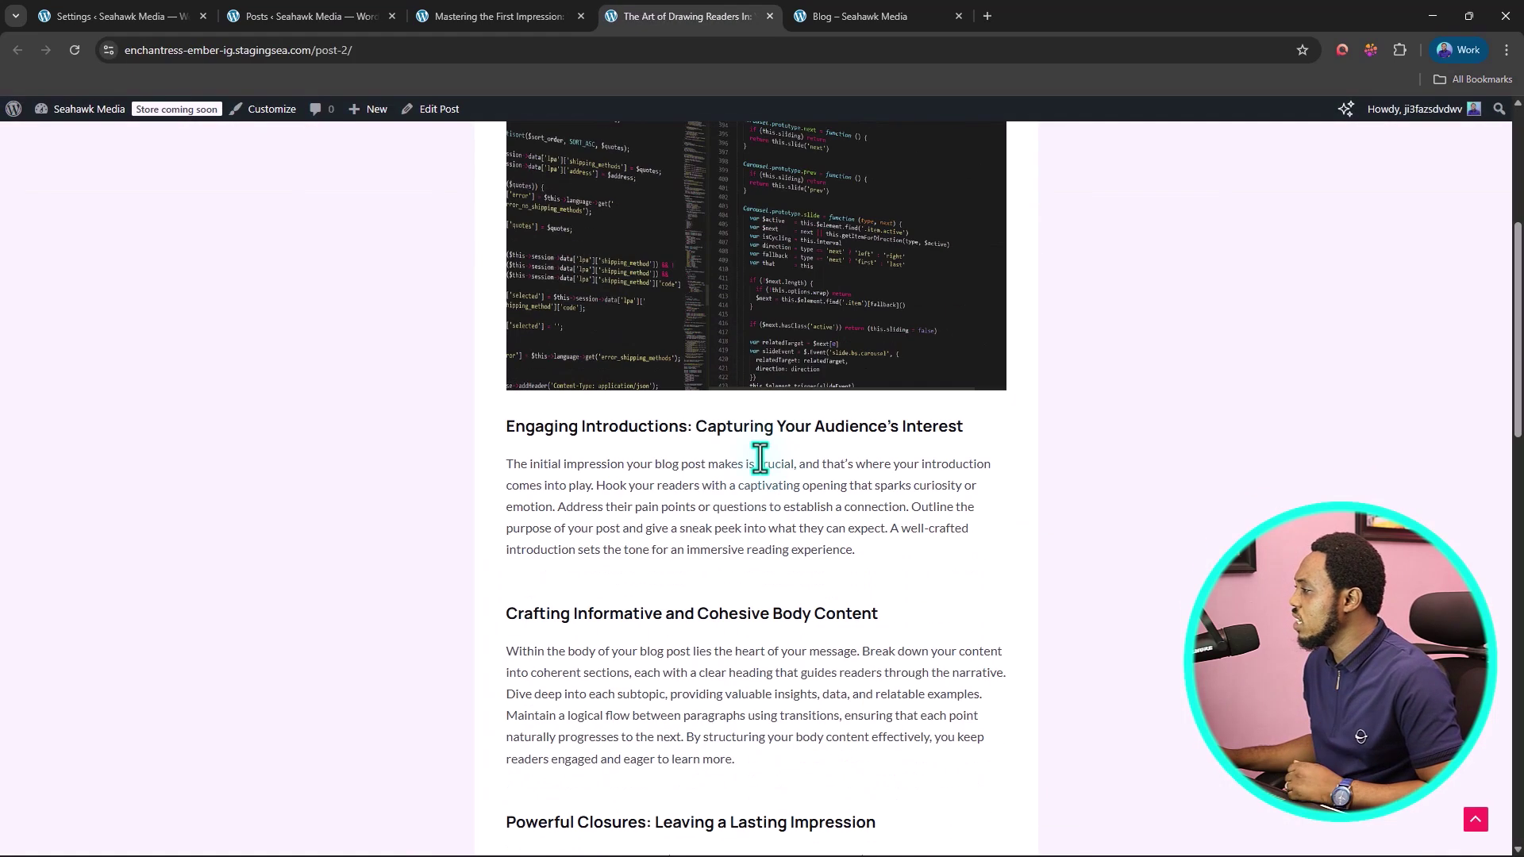
{"action": "scroll", "coordinate": [759, 458], "scroll_direction": "down", "scroll_amount": 4}
- Check the Seahawk card's external site, then open the Totte Bag product from its card
{"action": "left_click", "coordinate": [496, 18]}
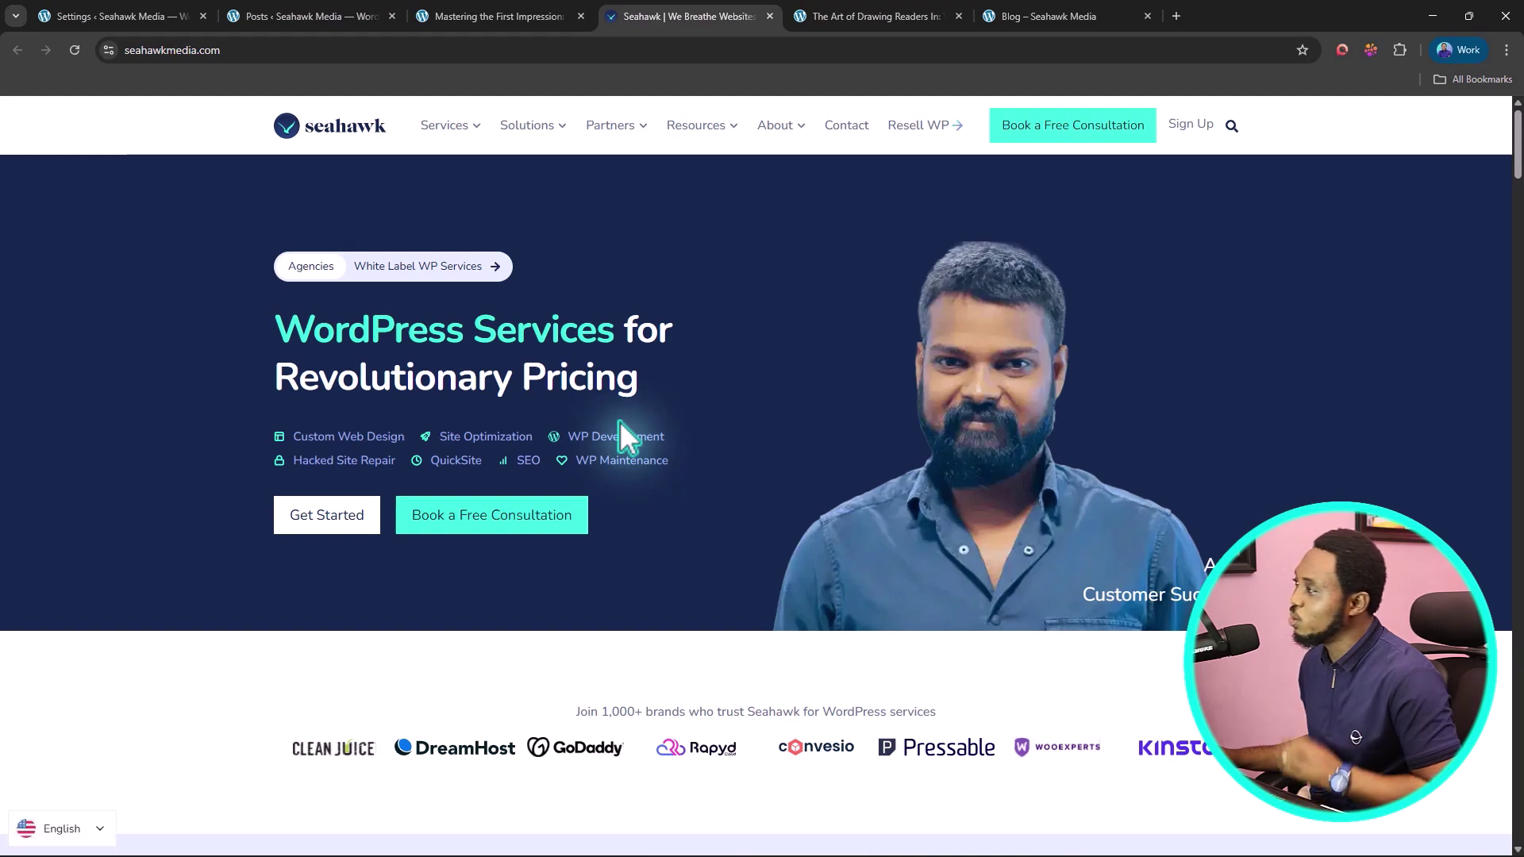
{"action": "left_click", "coordinate": [501, 16]}
{"action": "scroll", "coordinate": [748, 492], "scroll_direction": "down", "scroll_amount": 6}
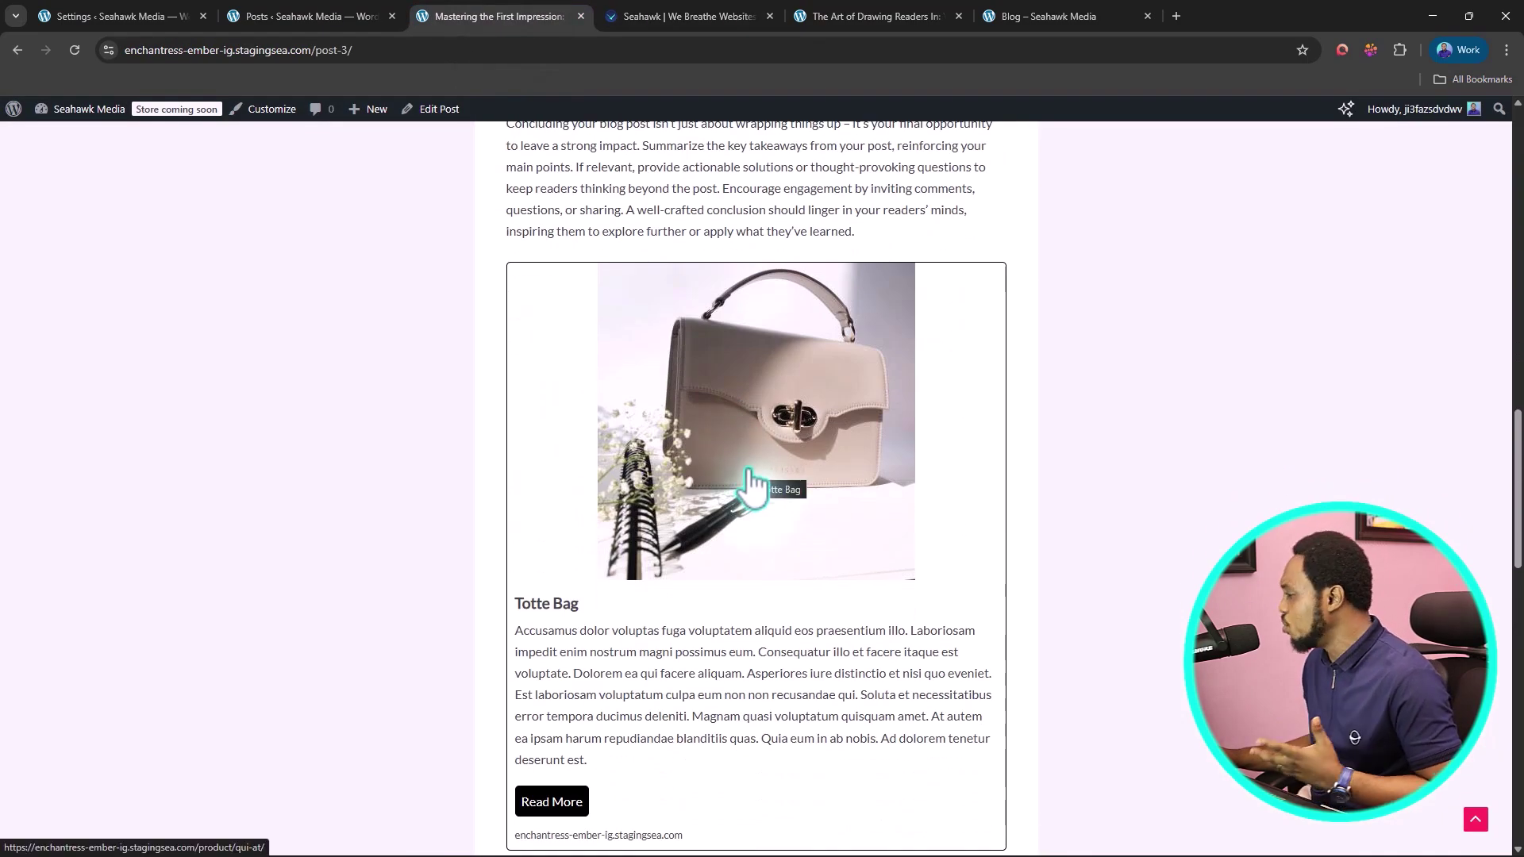
{"action": "scroll", "coordinate": [749, 476], "scroll_direction": "down", "scroll_amount": 2}
{"action": "left_click", "coordinate": [691, 395]}
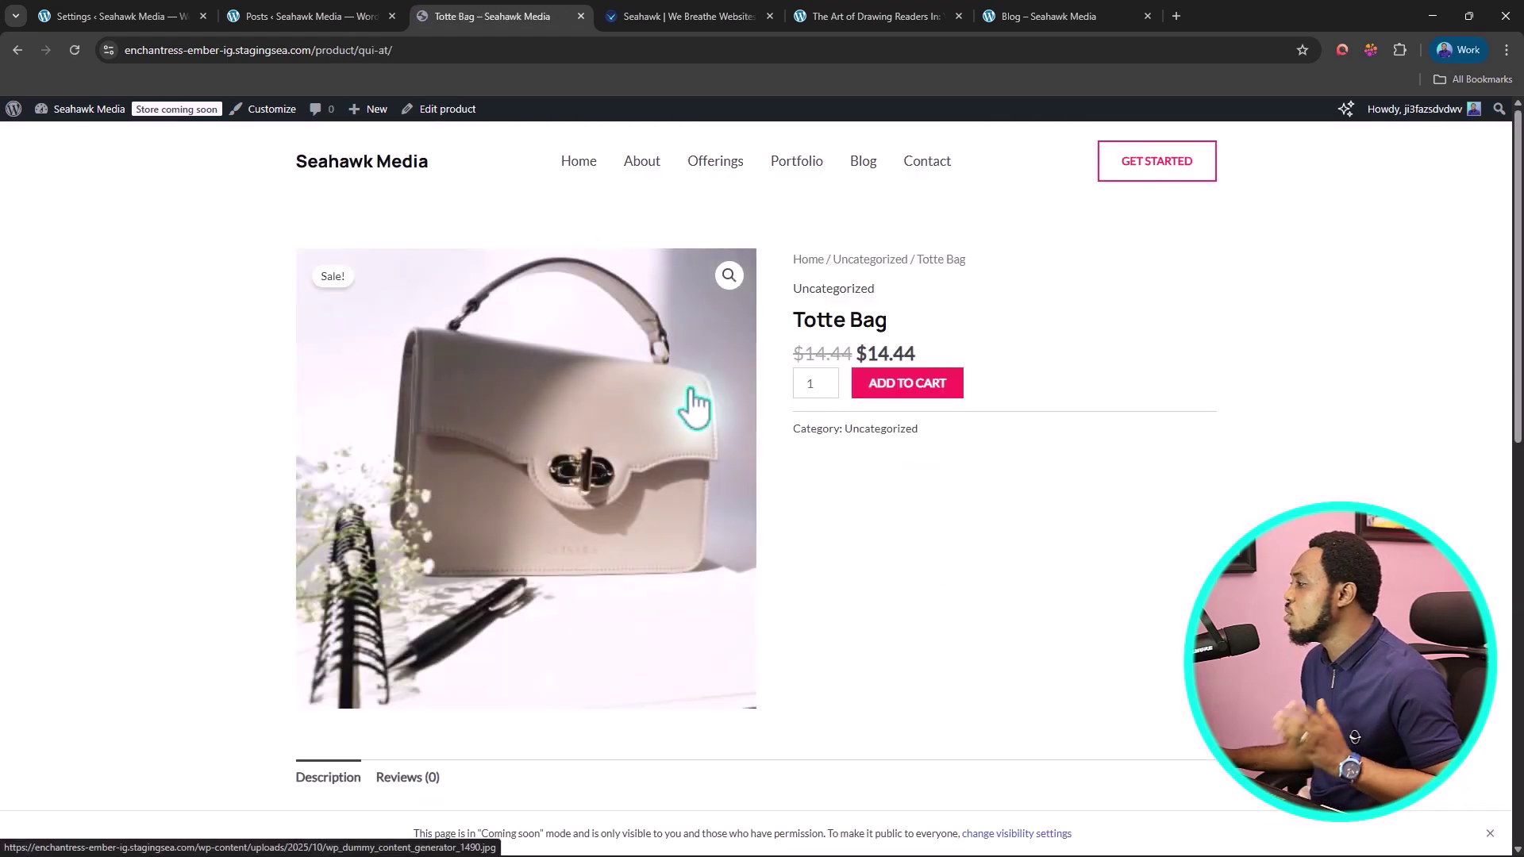